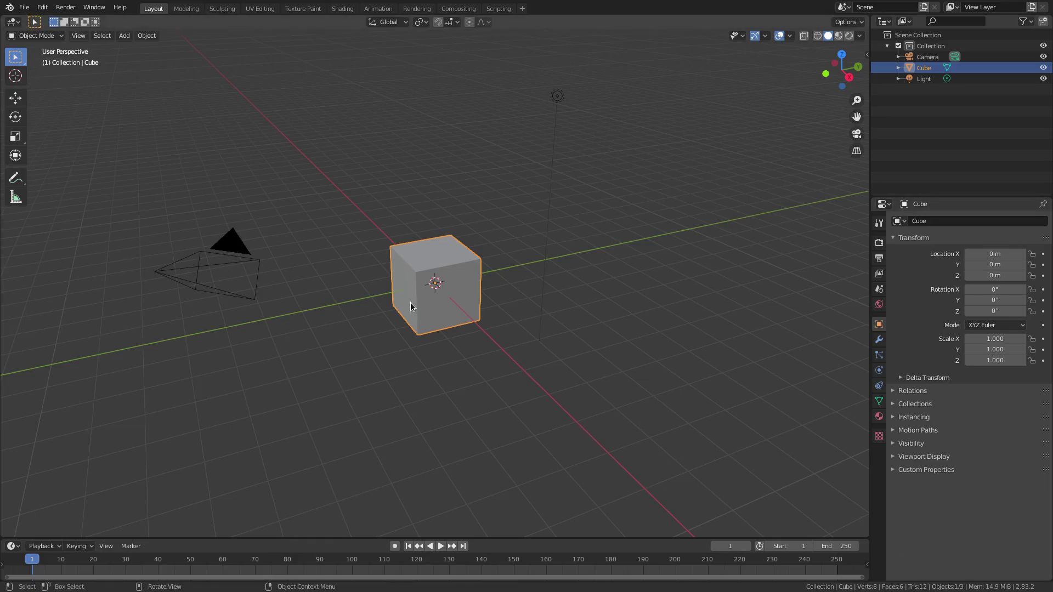
# Delete the default cube, light and camera from the scene.
pyautogui.press('Delete')
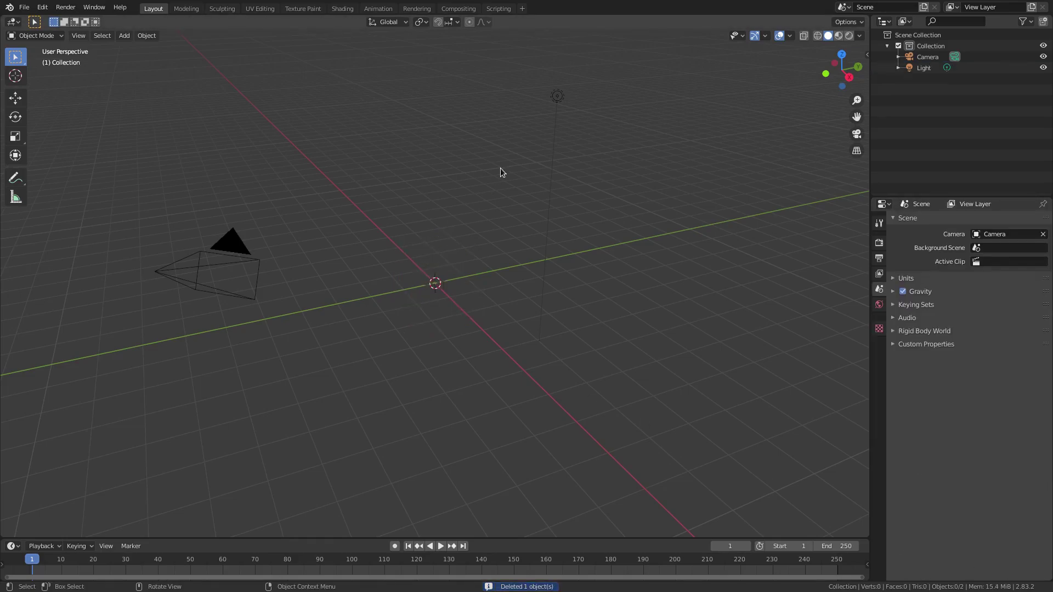
pyautogui.click(558, 99)
pyautogui.press('Delete')
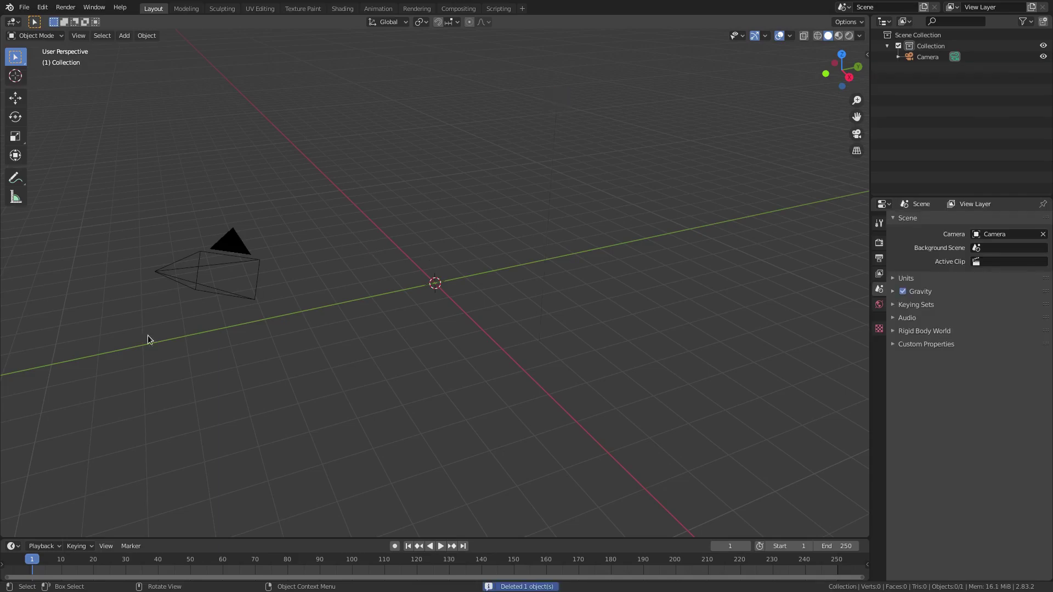
pyautogui.click(252, 249)
pyautogui.moveTo(251, 249); pyautogui.dragTo(610, 258, button='middle')
pyautogui.press('g')
pyautogui.click(724, 305)
pyautogui.press('Delete')
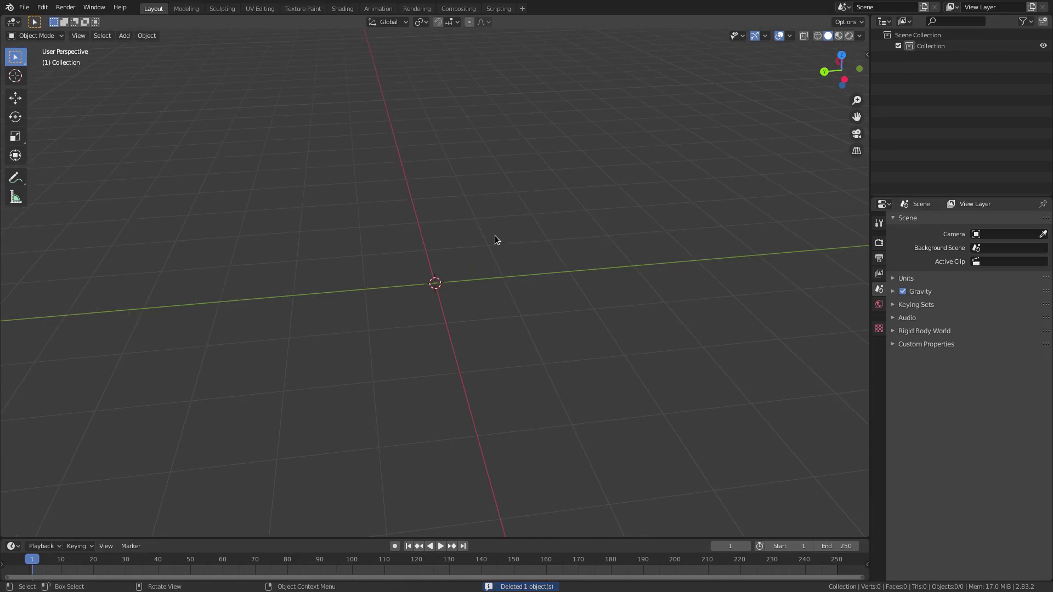
# Add a Bezier curve at the world origin of the empty scene.
pyautogui.moveTo(495, 235); pyautogui.dragTo(461, 238, button='middle')
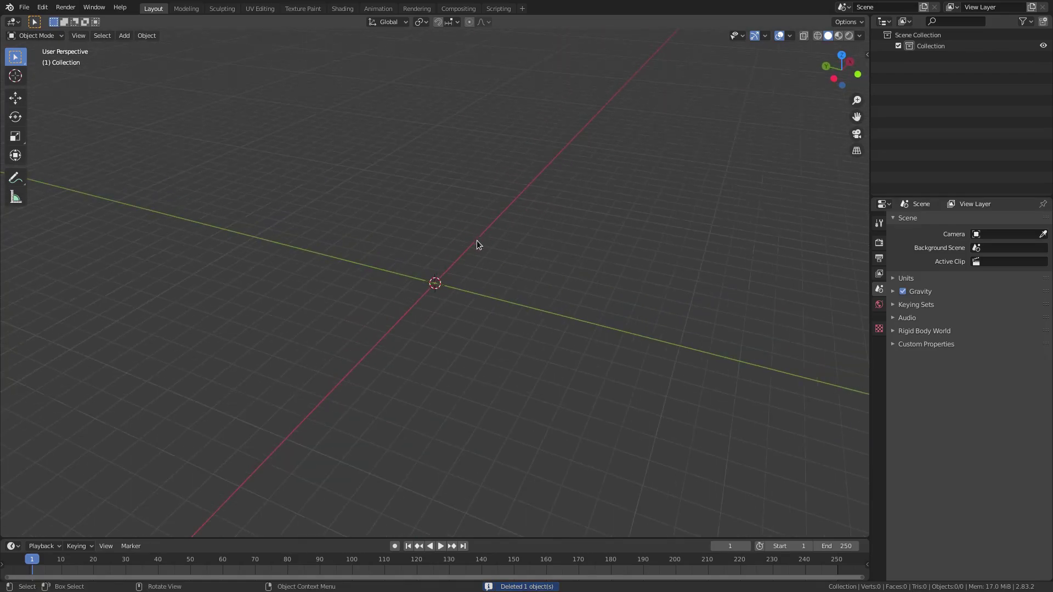
pyautogui.moveTo(467, 246); pyautogui.dragTo(455, 245, button='middle')
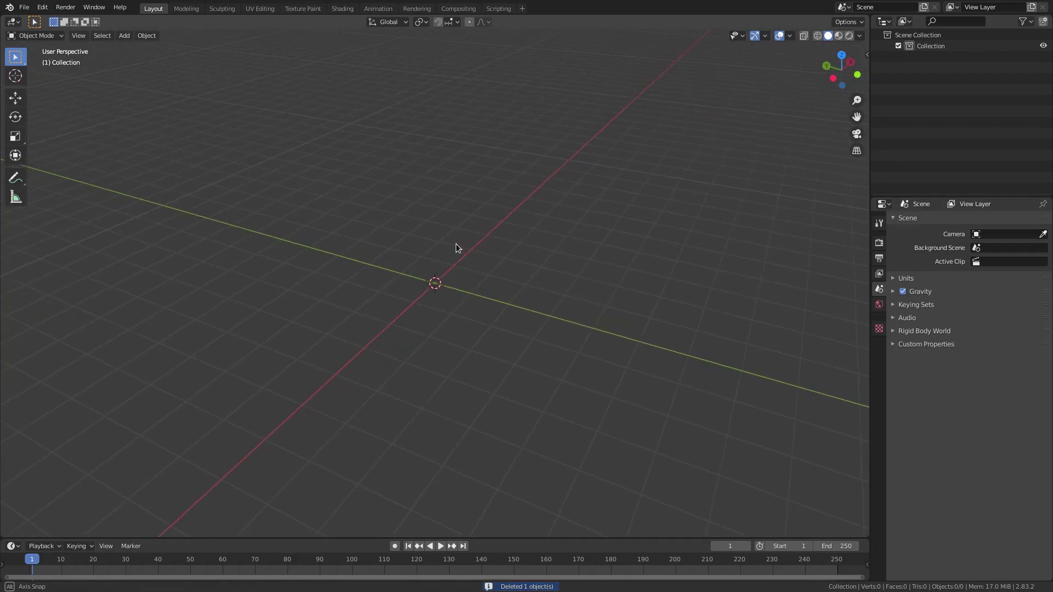
pyautogui.hotkey('shift', 'a')
pyautogui.moveTo(382, 198)
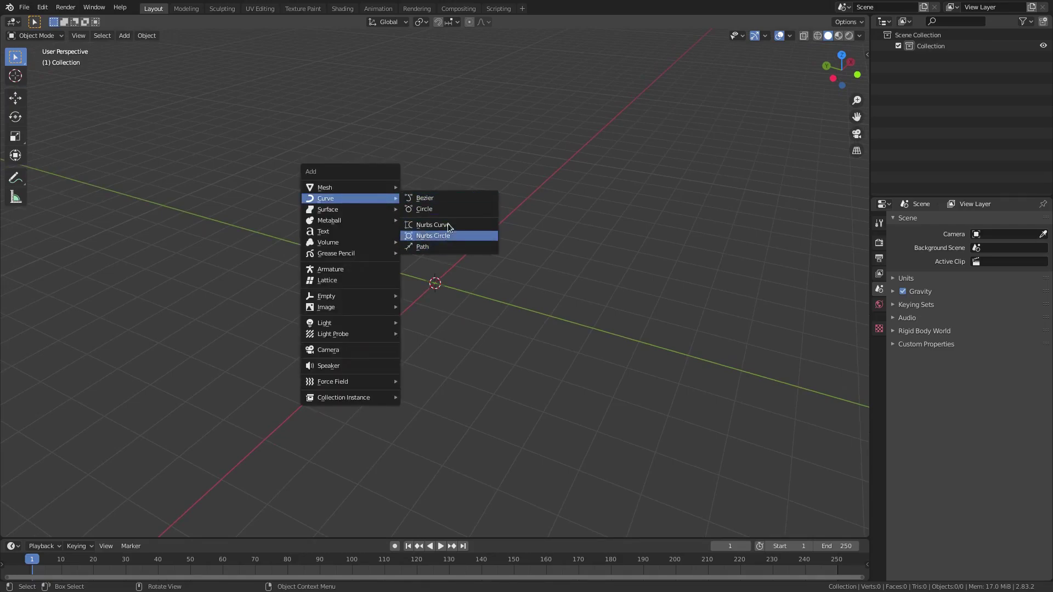
pyautogui.click(455, 199)
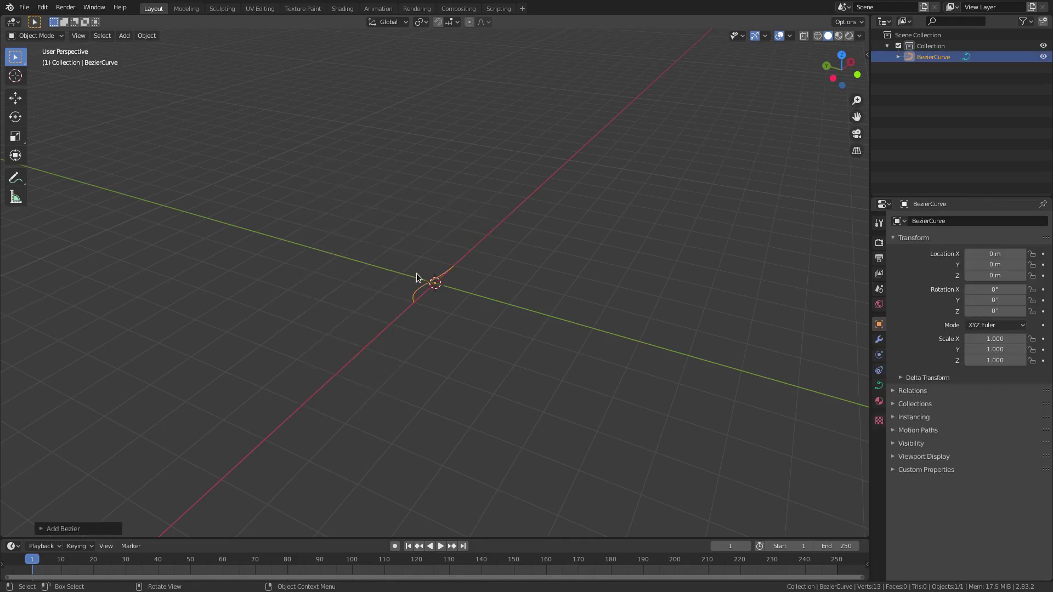
# In Edit Mode, move the inner handle of the curve's more sharply bent end by about 1.6 m to arch the curve, and return to Object Mode.
pyautogui.moveTo(416, 273); pyautogui.dragTo(493, 255, button='middle')
pyautogui.scroll(4, 469, 283)
pyautogui.scroll(3, 441, 308)
pyautogui.moveTo(443, 311); pyautogui.dragTo(320, 297, button='middle')
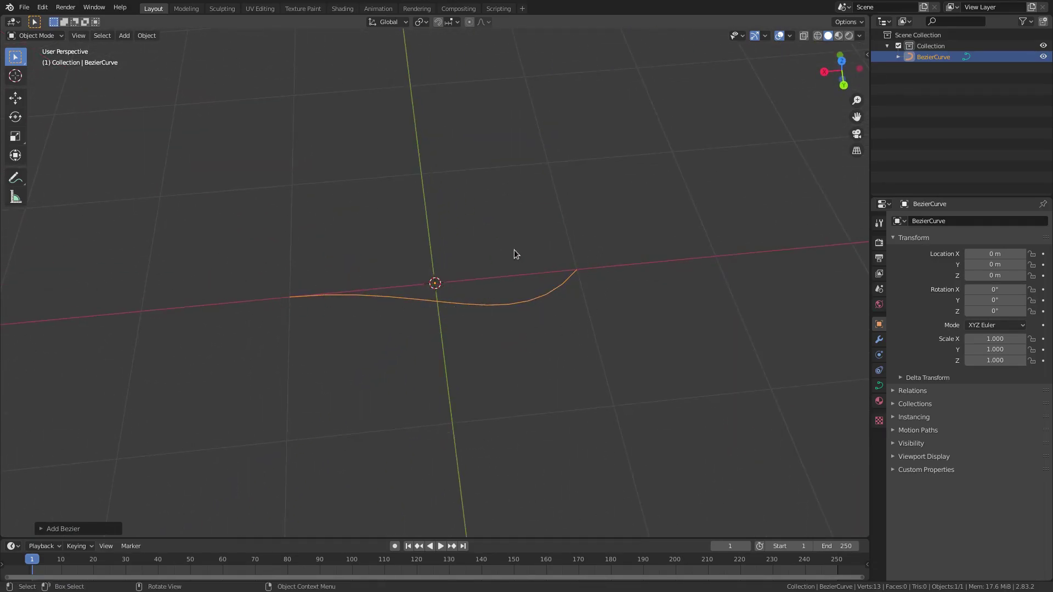
pyautogui.press('Tab')
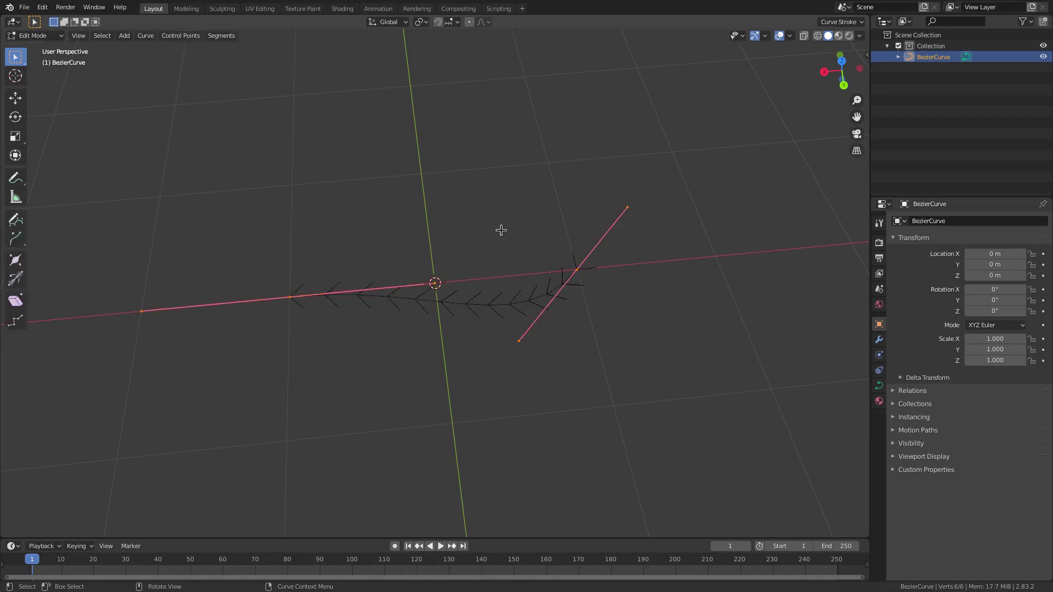
pyautogui.click(523, 336)
pyautogui.press('g')
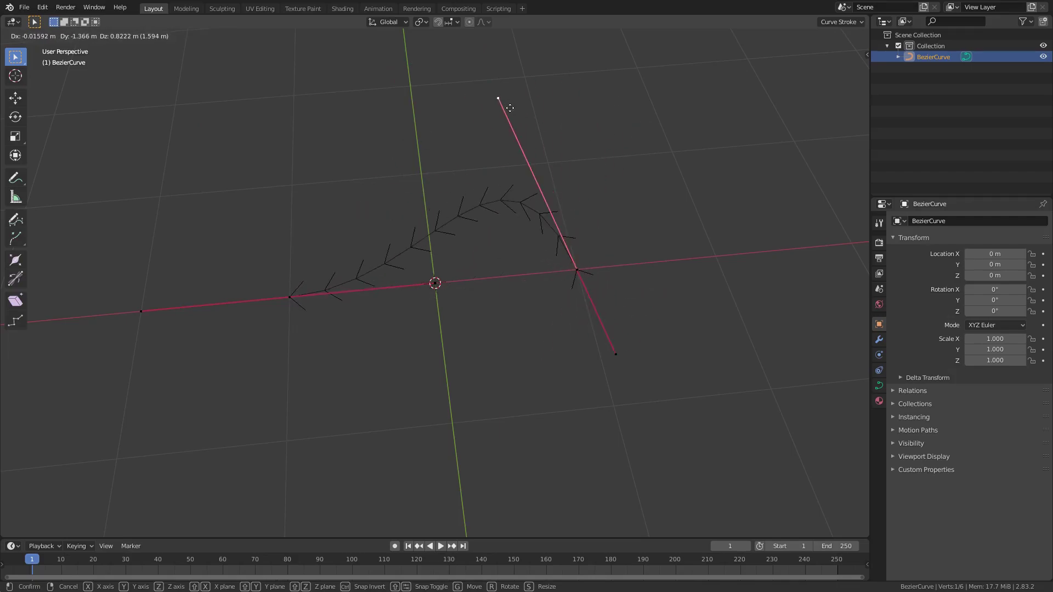
pyautogui.press('Return')
pyautogui.press('Tab')
# Preview the bare curve in Rendered shading with the overlays hidden, and restore the overlays with the curve selected.
pyautogui.moveTo(336, 221); pyautogui.dragTo(443, 189, button='middle')
pyautogui.click(847, 37)
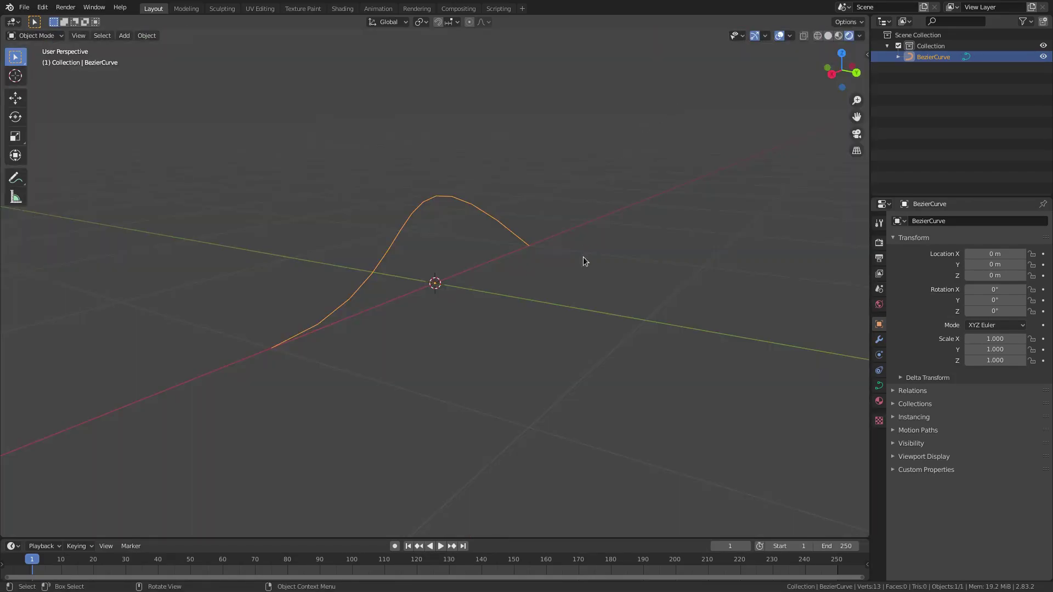
pyautogui.moveTo(495, 220)
pyautogui.mouseDown(button='middle')
pyautogui.moveTo(451, 221)
pyautogui.moveTo(490, 202)
pyautogui.mouseUp(button='middle')
pyautogui.click(778, 36)
pyautogui.hotkey('shift', 'alt', 'z')
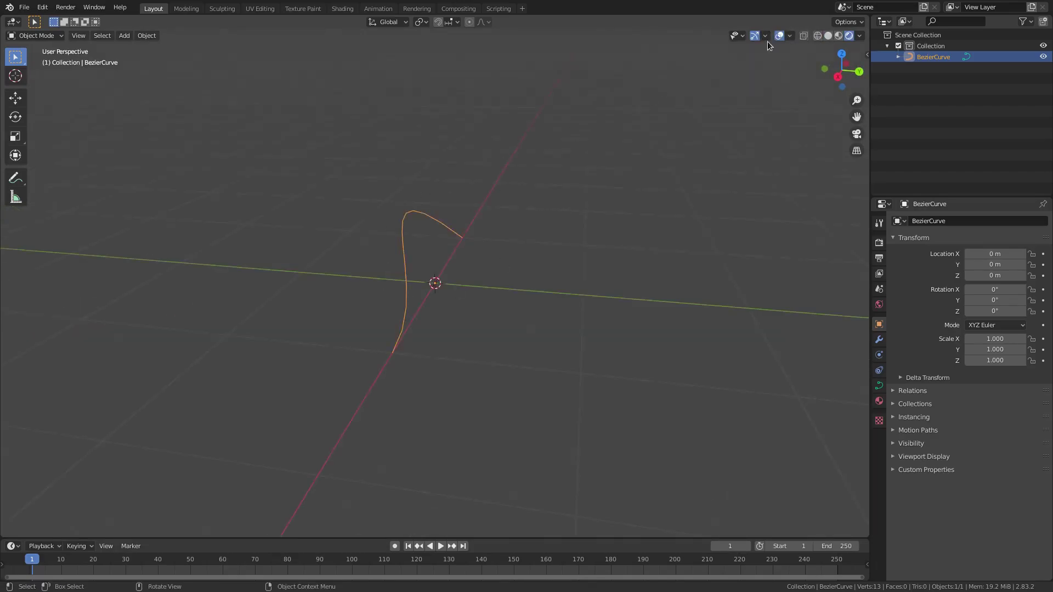
pyautogui.moveTo(372, 340); pyautogui.dragTo(471, 293, button='middle')
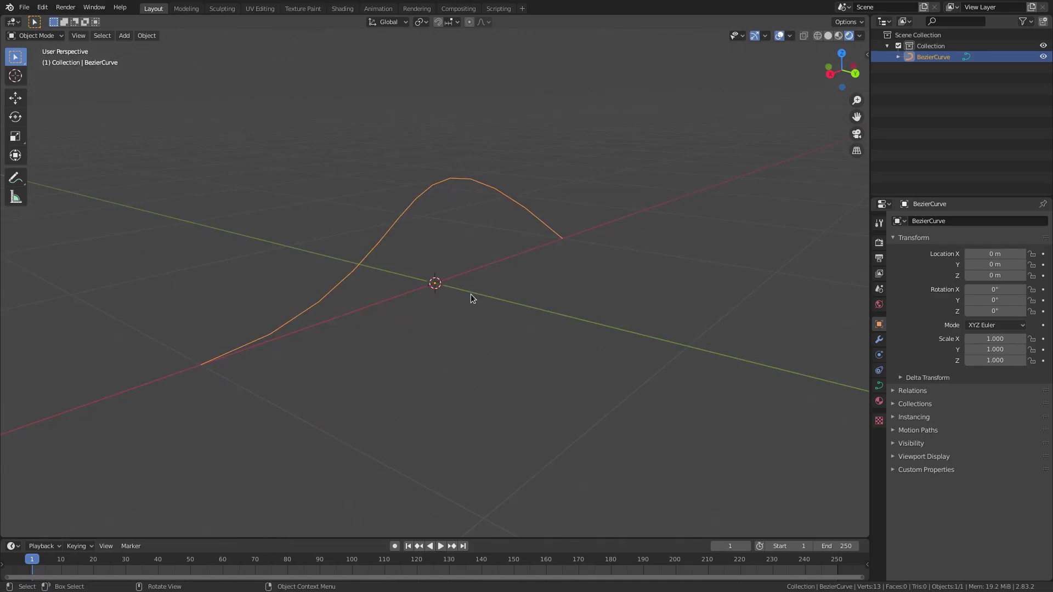
pyautogui.click(470, 294)
pyautogui.moveTo(400, 268); pyautogui.dragTo(458, 219, button='middle')
pyautogui.click(778, 36)
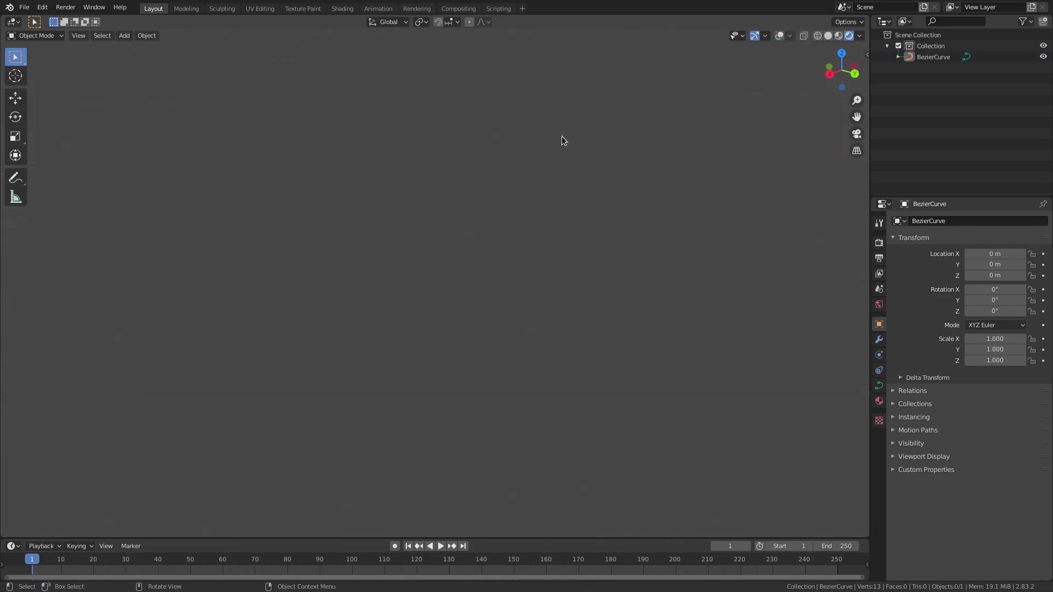
pyautogui.moveTo(565, 176); pyautogui.dragTo(384, 285, button='middle')
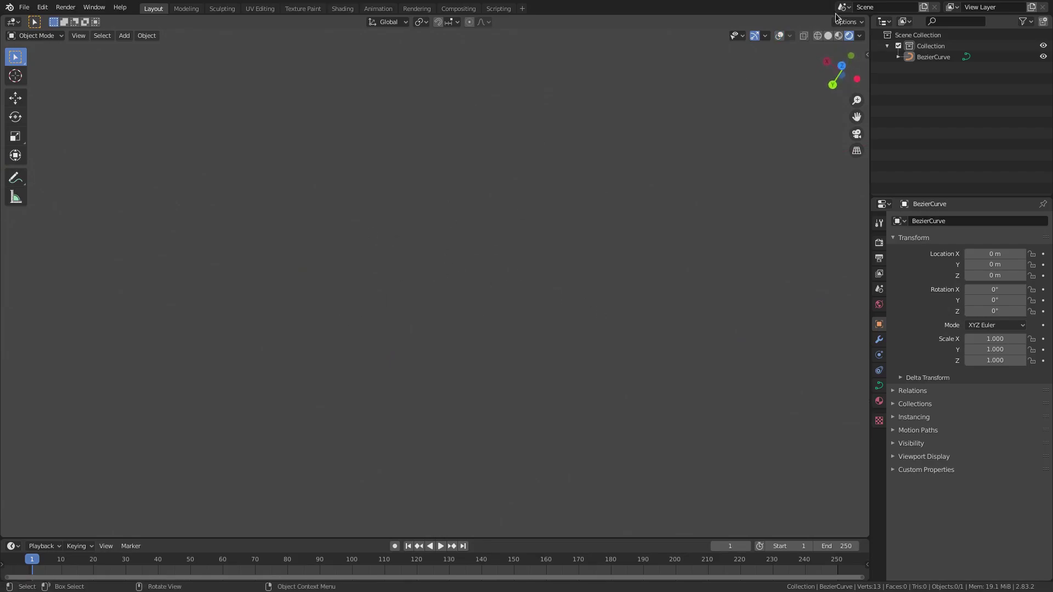
pyautogui.click(778, 36)
pyautogui.moveTo(825, 41); pyautogui.dragTo(340, 164, button='middle')
pyautogui.click(417, 220)
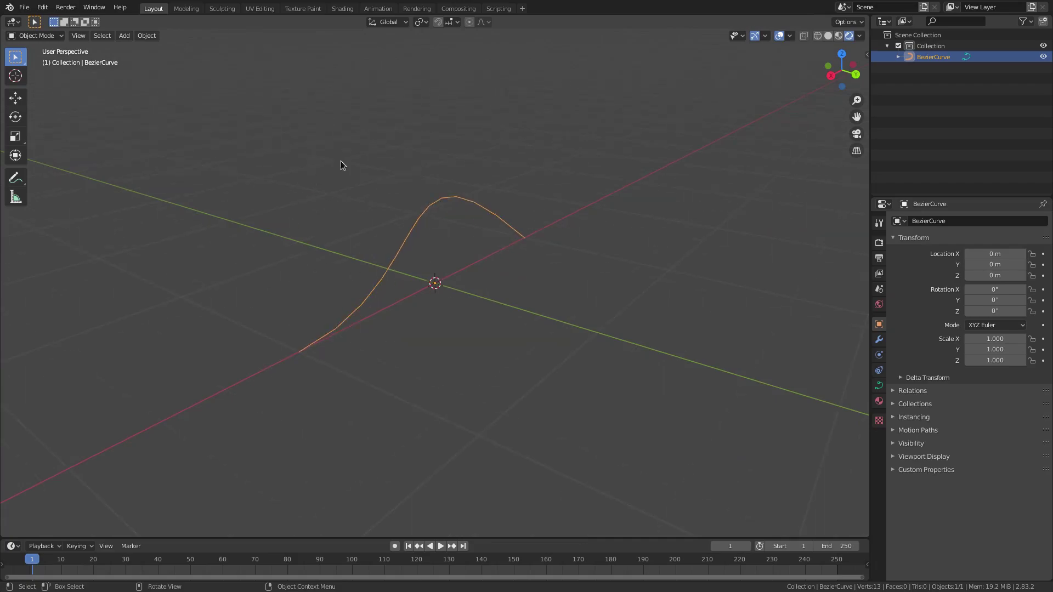
# Set the curve's geometry bevel depth to 0.04 m to form a tube, and switch to Solid shading.
pyautogui.click(878, 385)
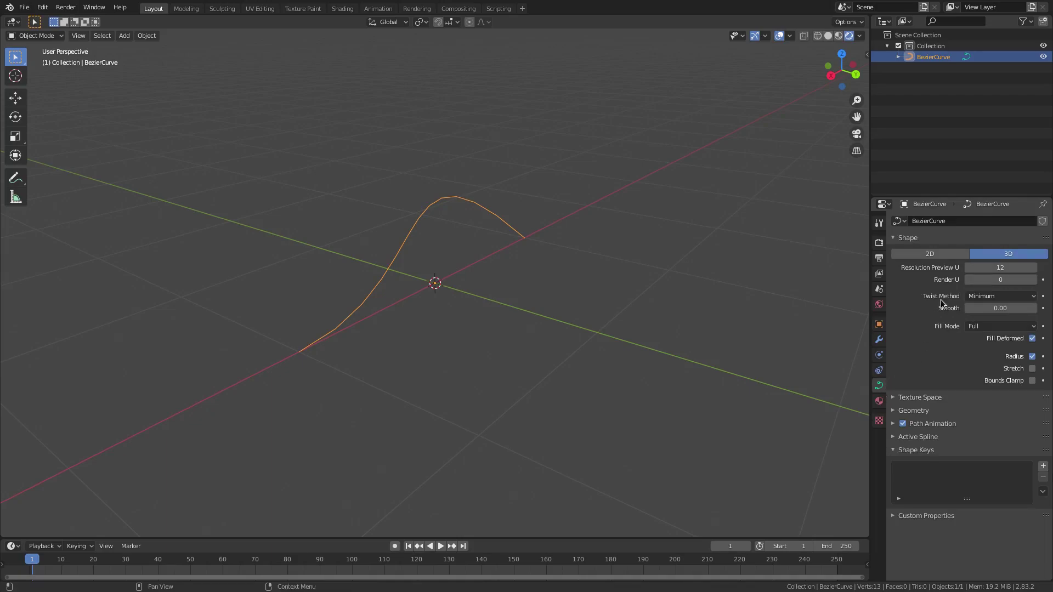
pyautogui.click(927, 411)
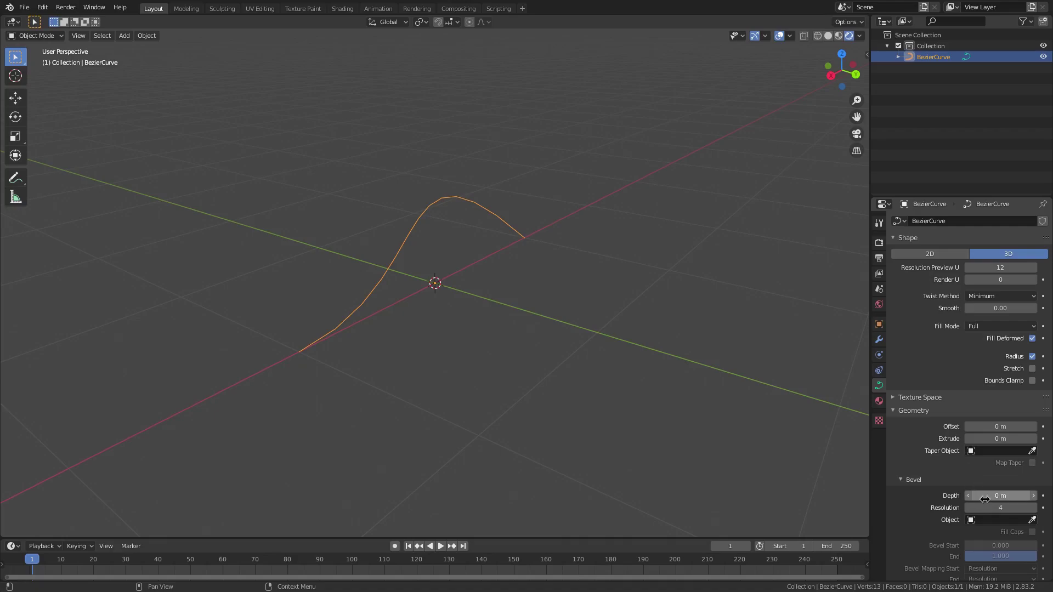
pyautogui.moveTo(988, 496); pyautogui.dragTo(1009, 496)
pyautogui.click(828, 35)
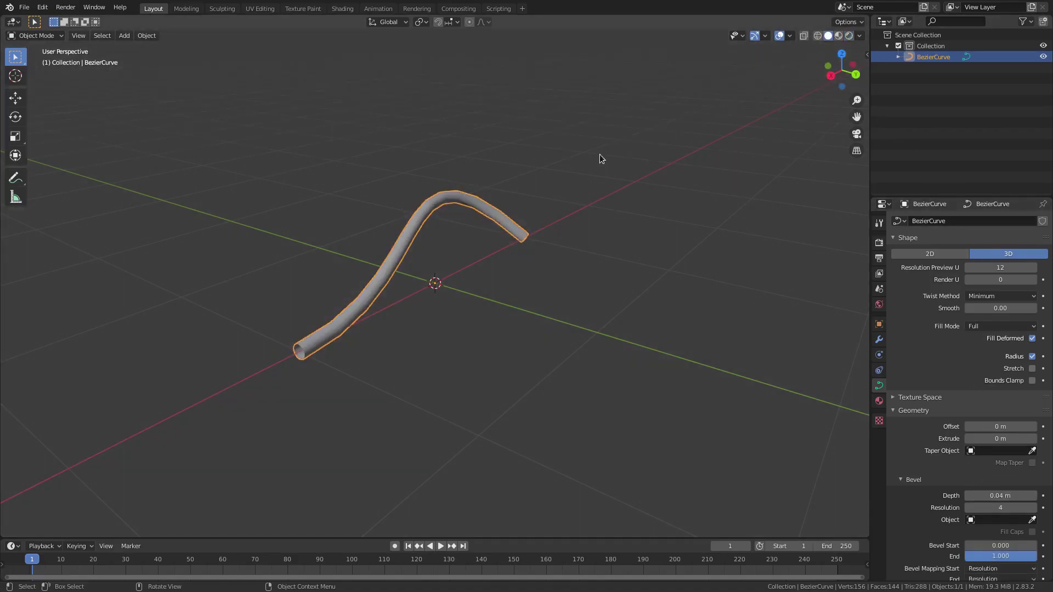
pyautogui.moveTo(599, 158)
pyautogui.mouseDown(button='middle')
pyautogui.moveTo(430, 254)
pyautogui.moveTo(404, 244)
pyautogui.moveTo(763, 55)
pyautogui.mouseUp(button='middle')
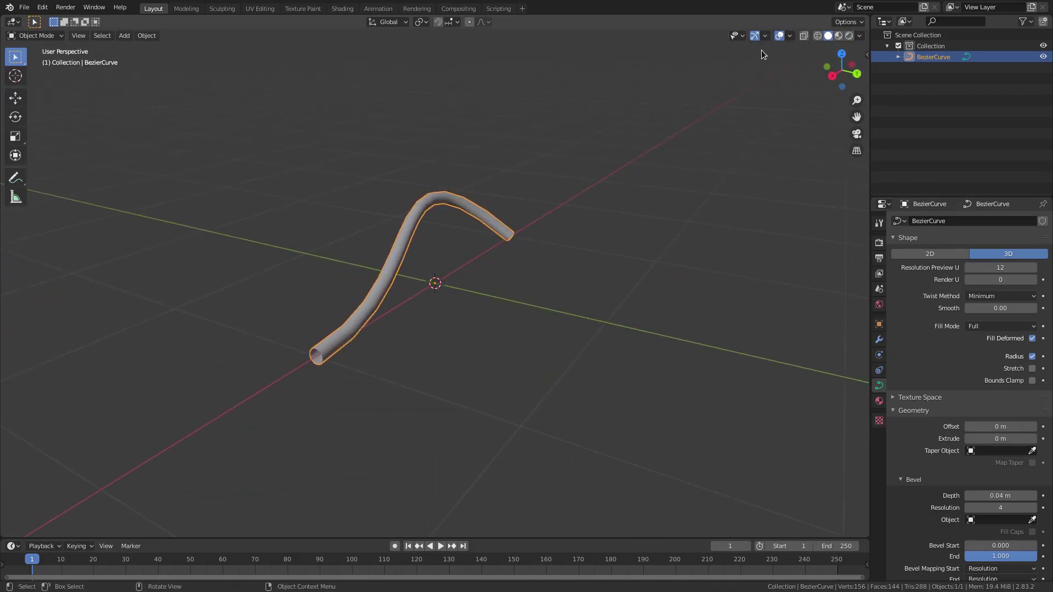
# Examine the beveled curve from several angles in Rendered shading with the overlays hidden.
pyautogui.click(847, 35)
pyautogui.moveTo(578, 213)
pyautogui.mouseDown(button='middle')
pyautogui.moveTo(571, 193)
pyautogui.moveTo(623, 15)
pyautogui.mouseUp(button='middle')
pyautogui.hotkey('shift', 'alt', 'z')
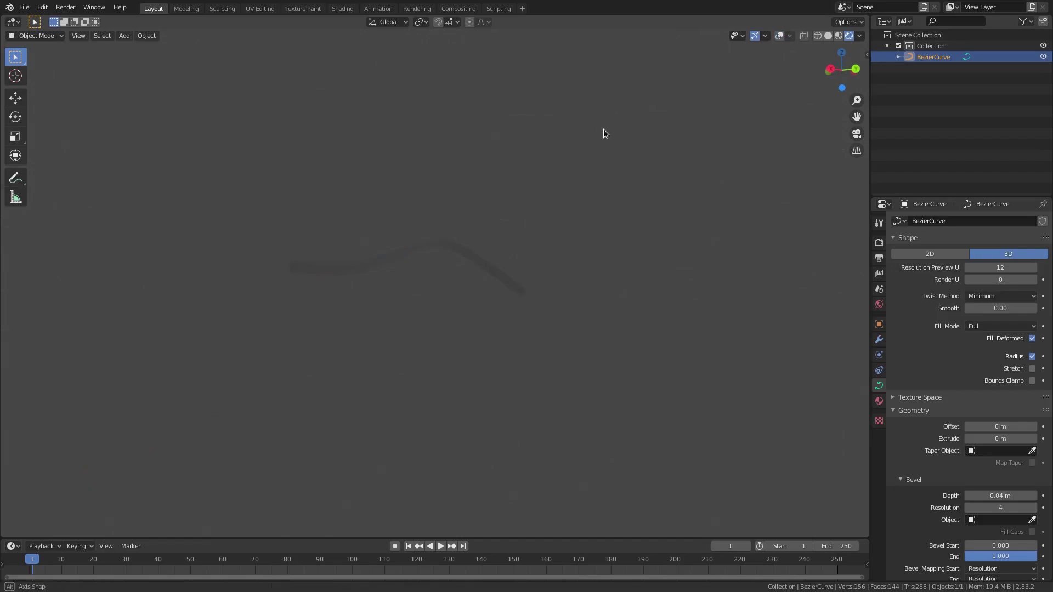
pyautogui.moveTo(371, 287)
pyautogui.mouseDown(button='middle')
pyautogui.moveTo(411, 188)
pyautogui.moveTo(367, 295)
pyautogui.mouseUp(button='middle')
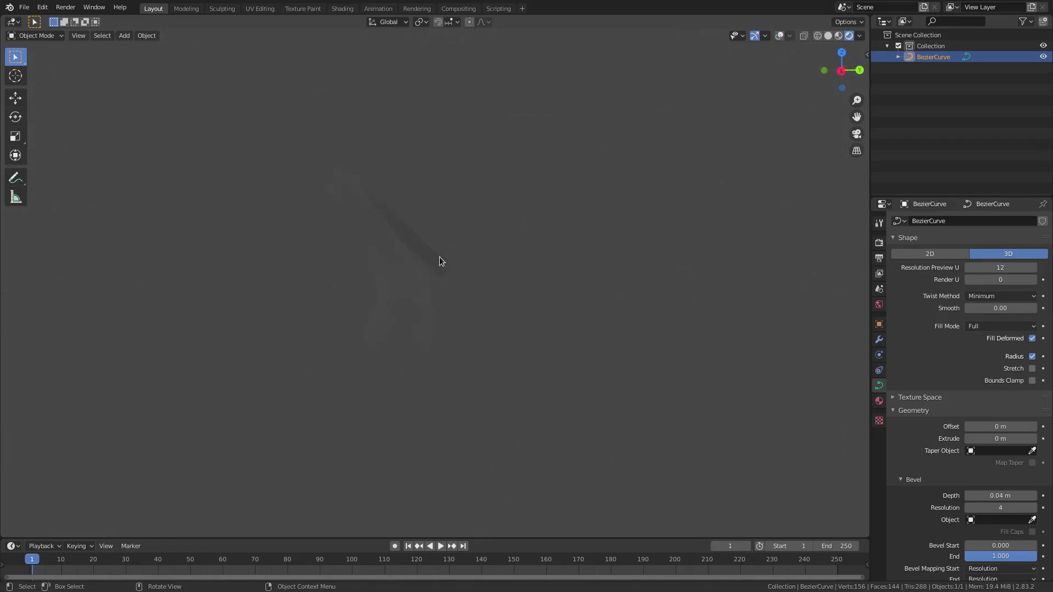
pyautogui.moveTo(439, 260); pyautogui.dragTo(829, 337, button='middle')
pyautogui.moveTo(537, 273); pyautogui.dragTo(553, 258, button='middle')
# Give the tube a new material with a blue base color (H 0.562, S 1.000, V 0.906), and restore Solid shading with overlays.
pyautogui.click(879, 401)
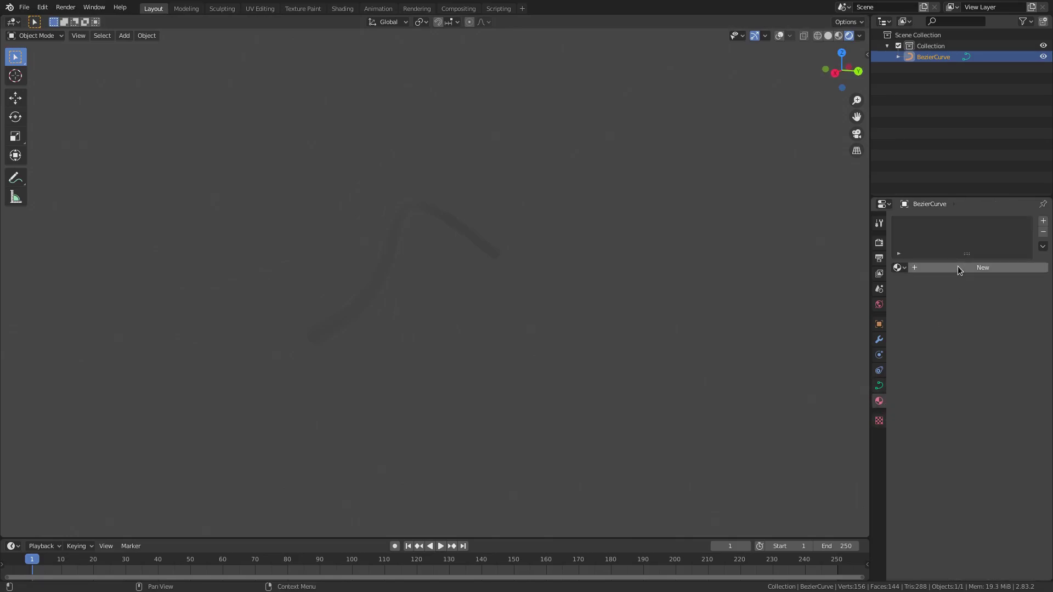
pyautogui.click(958, 266)
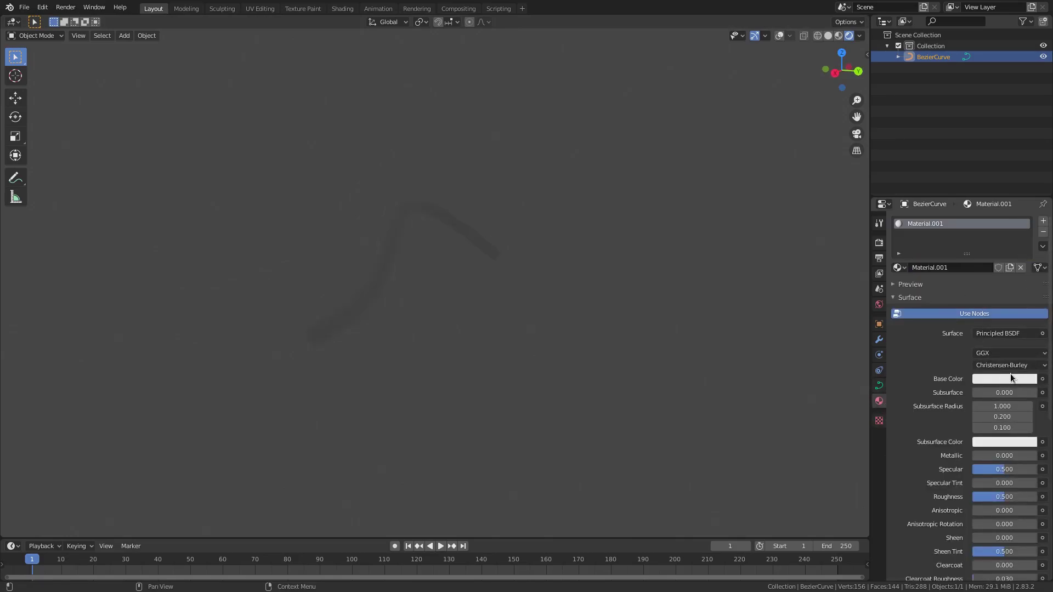
pyautogui.click(1011, 378)
pyautogui.moveTo(978, 259)
pyautogui.mouseDown()
pyautogui.moveTo(995, 259)
pyautogui.moveTo(998, 288)
pyautogui.moveTo(984, 297)
pyautogui.moveTo(946, 273)
pyautogui.moveTo(951, 240)
pyautogui.moveTo(994, 223)
pyautogui.mouseUp()
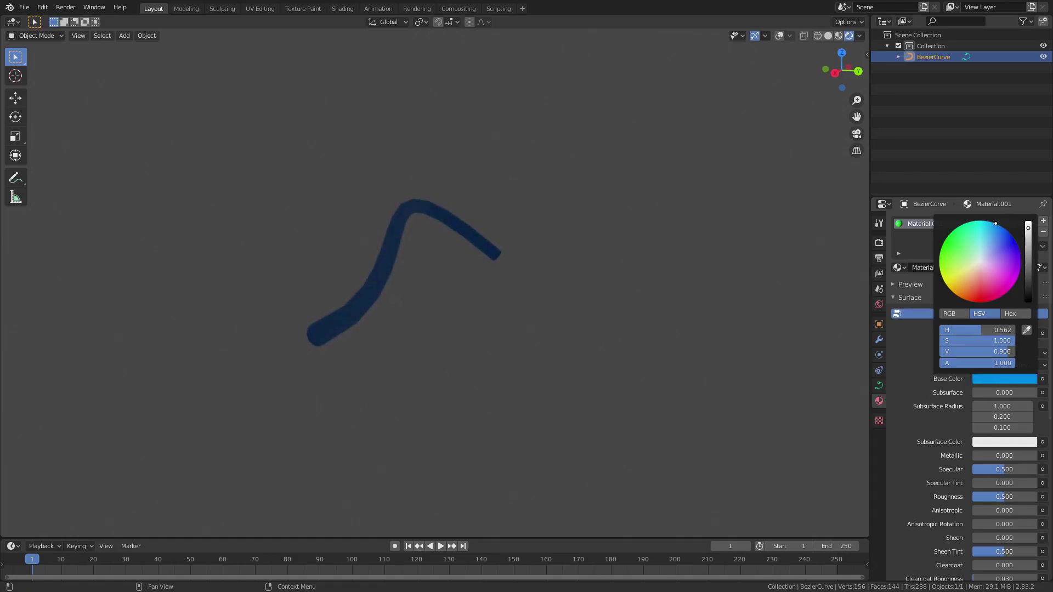
pyautogui.click(827, 40)
pyautogui.click(782, 37)
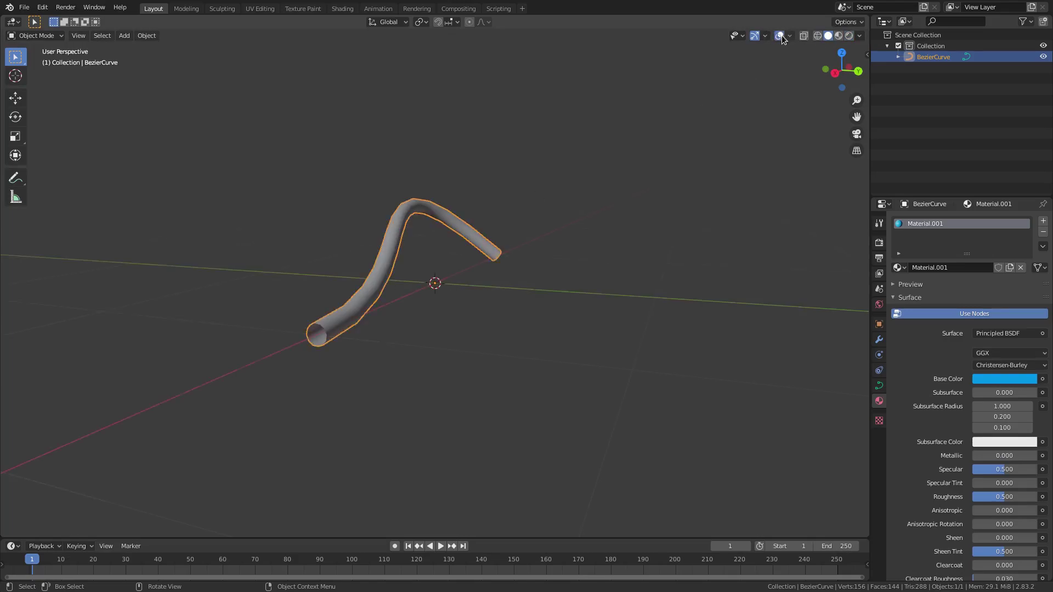
# In Edit Mode, move the tube's near end point outward, roughly along the X axis, to lengthen the curve.
pyautogui.press('Tab')
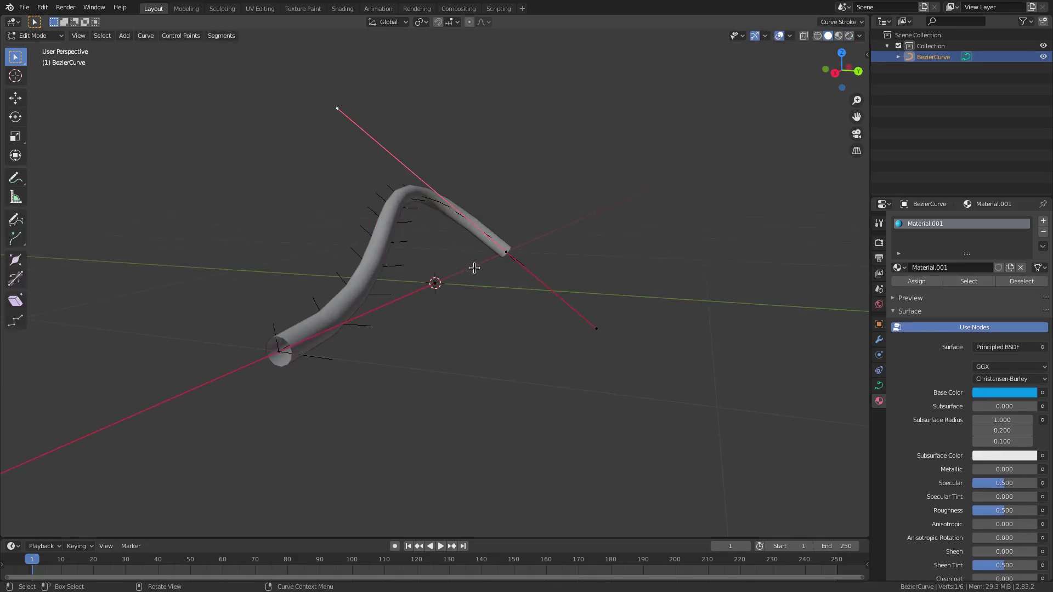
pyautogui.scroll(2, 534, 250)
pyautogui.click(878, 385)
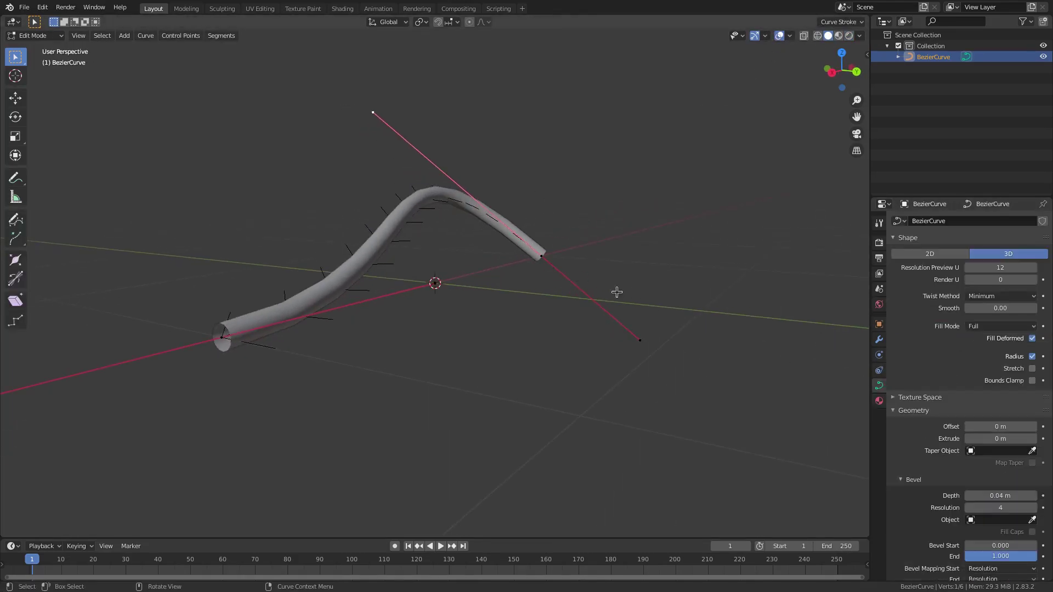
pyautogui.scroll(-3, 614, 290)
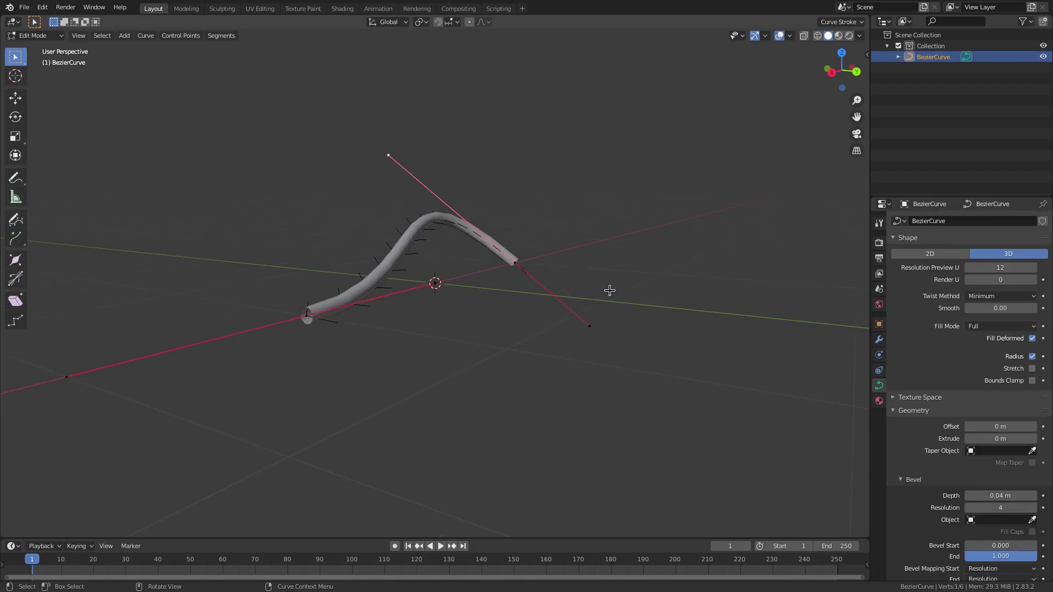
pyautogui.click(306, 315)
pyautogui.press('g')
pyautogui.click(322, 364)
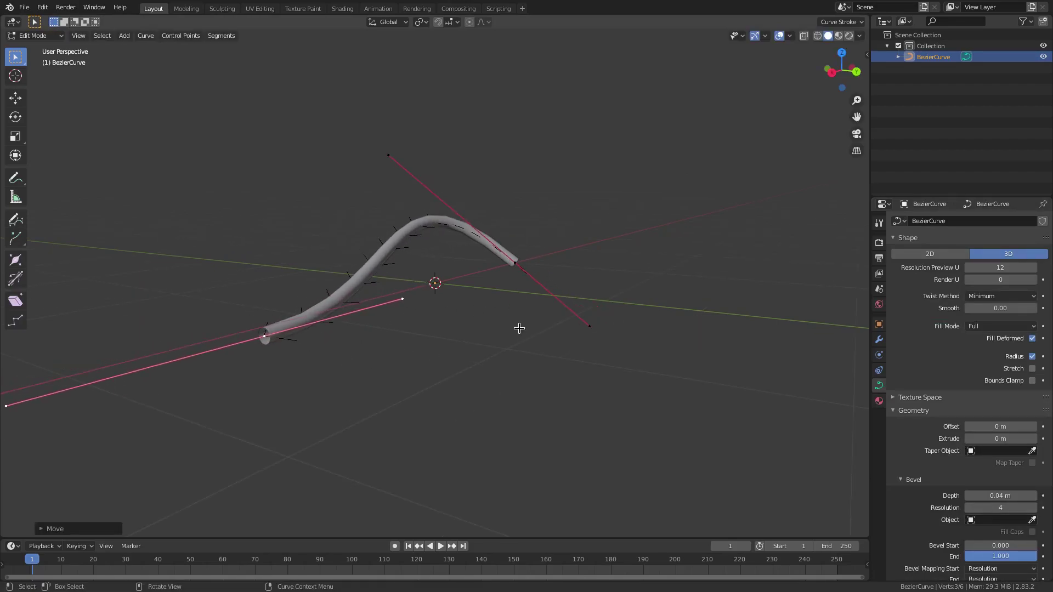
# Rotate the near end point's handles about the Y axis until they stand roughly vertical.
pyautogui.press('r')
pyautogui.press('y')
pyautogui.click(278, 112)
pyautogui.moveTo(399, 217); pyautogui.dragTo(582, 295, button='middle')
pyautogui.click(543, 279)
pyautogui.scroll(3, 554, 281)
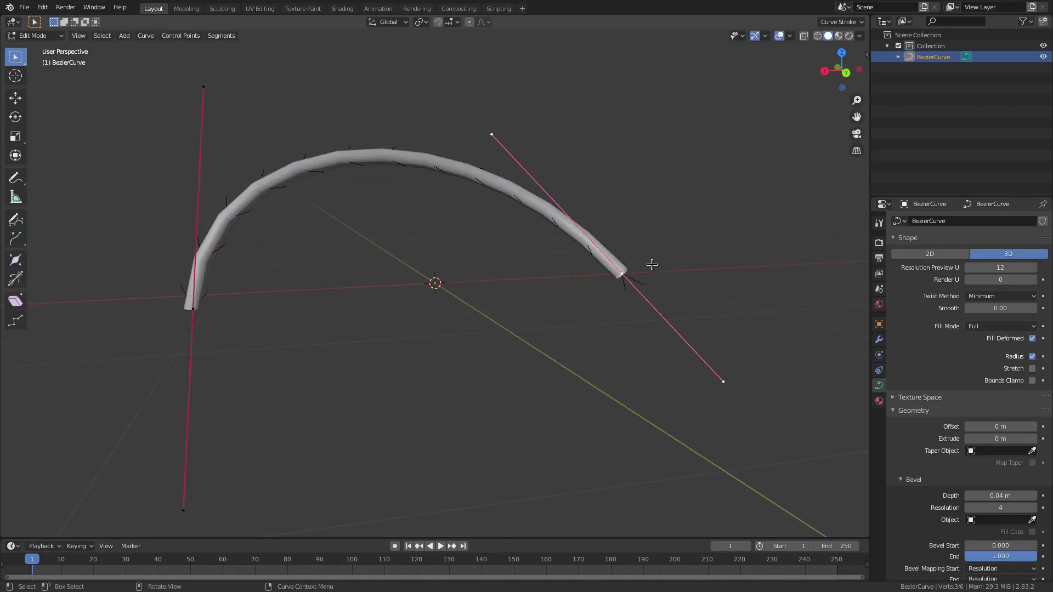
pyautogui.click(492, 126)
pyautogui.press('g')
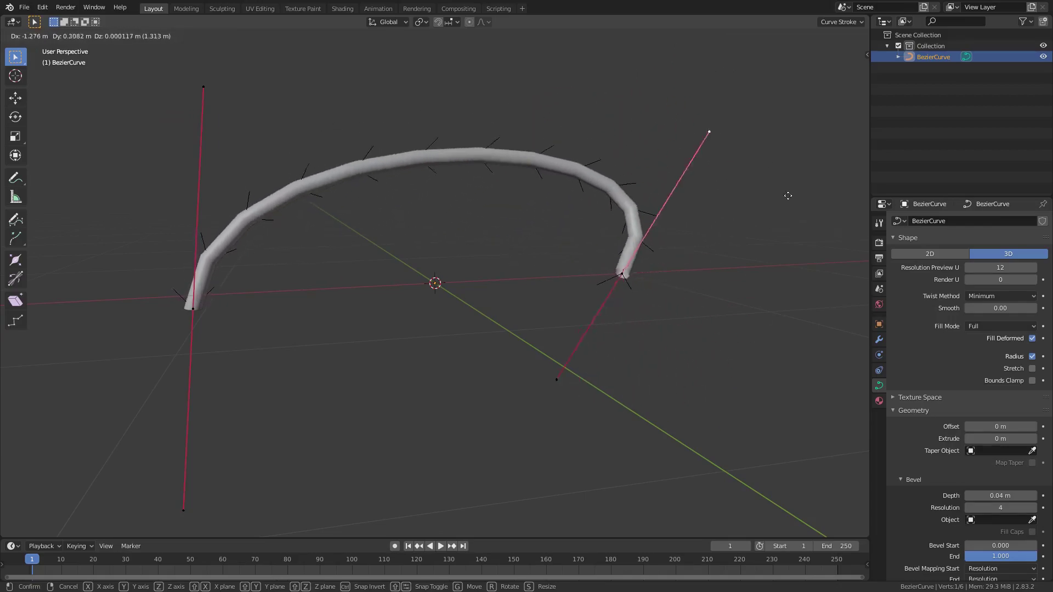
pyautogui.press('Escape')
pyautogui.click(633, 284)
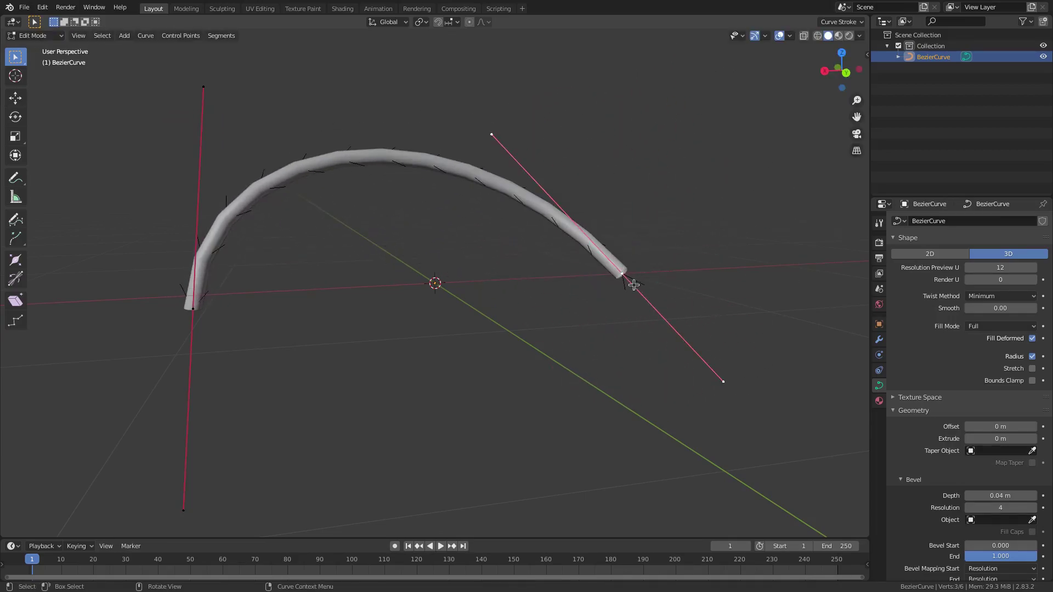
pyautogui.press('r')
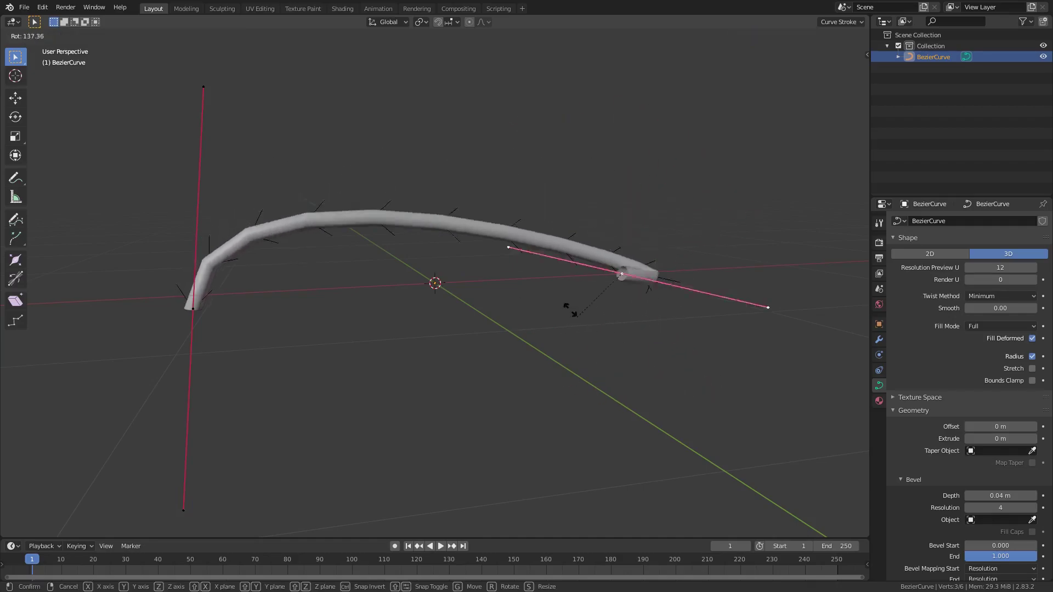
pyautogui.rightClick(666, 224)
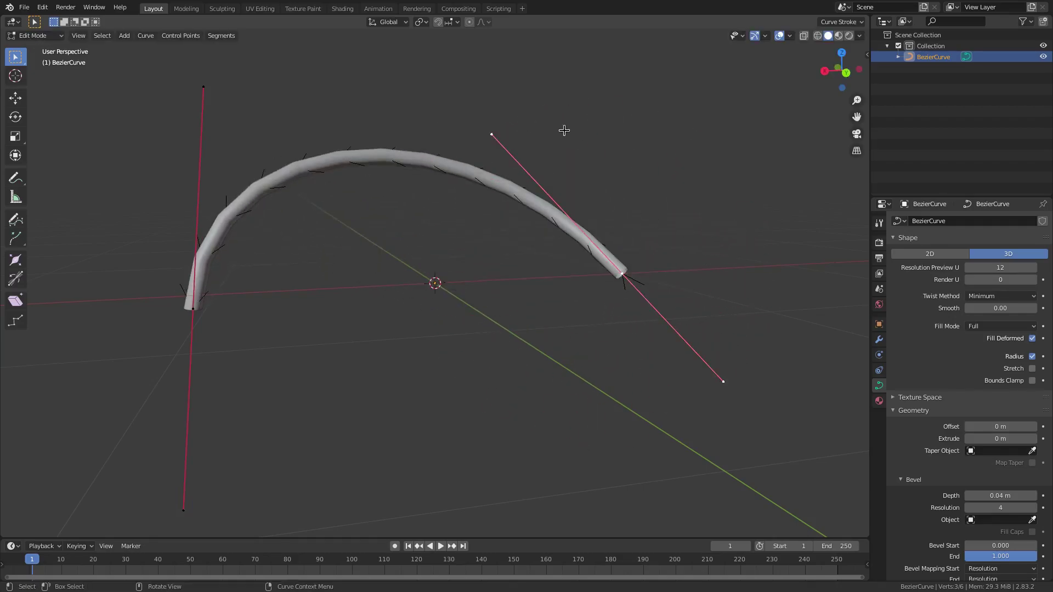
# Try reshaping the tube by moving the two handles of its near end point individually.
pyautogui.click(497, 134)
pyautogui.press('g')
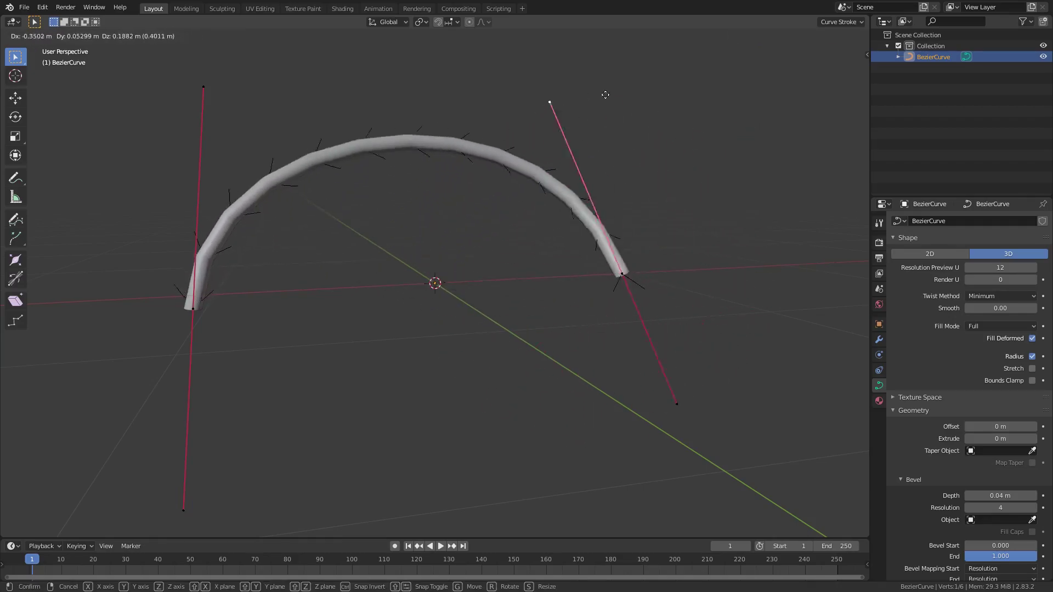
pyautogui.click(565, 147)
pyautogui.click(719, 379)
pyautogui.press('g')
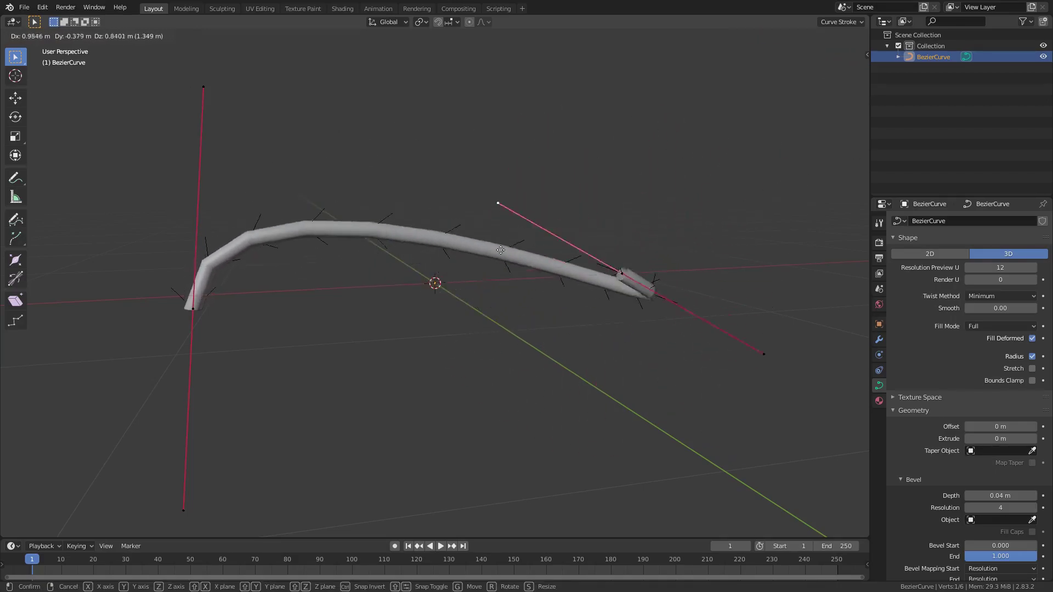
pyautogui.rightClick(692, 259)
# Extrude a new segment from the tube's near end point and place the new end point below the arch.
pyautogui.click(641, 275)
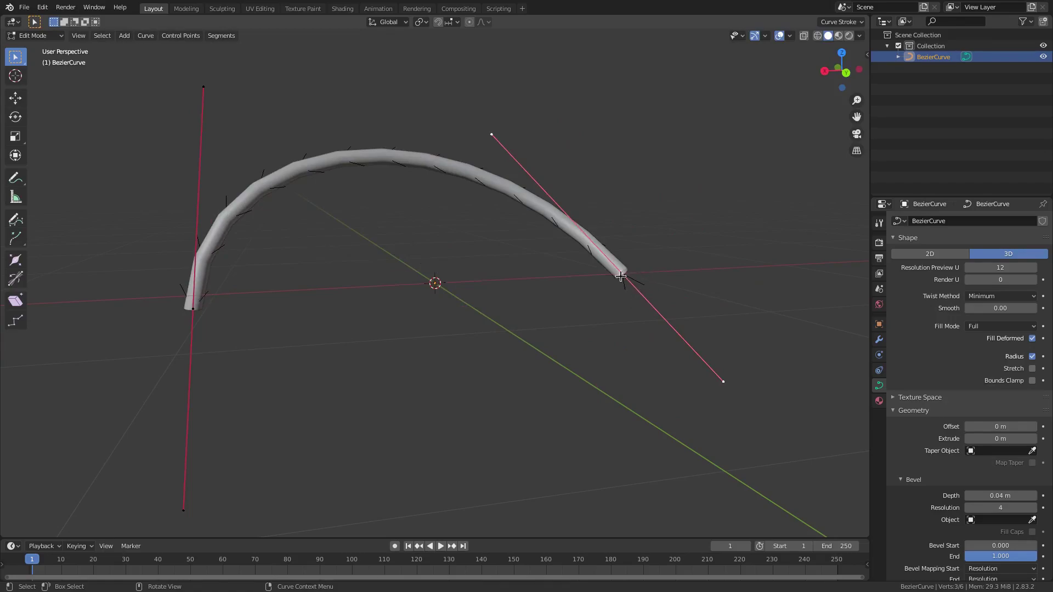
pyautogui.press('e')
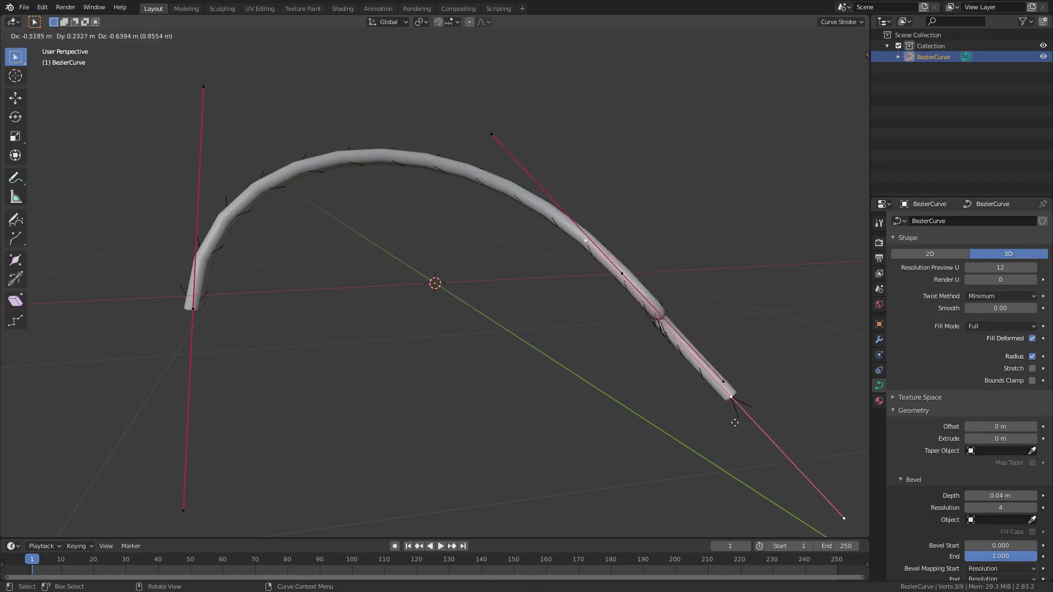
pyautogui.click(585, 416)
pyautogui.moveTo(584, 415); pyautogui.dragTo(560, 315, button='middle')
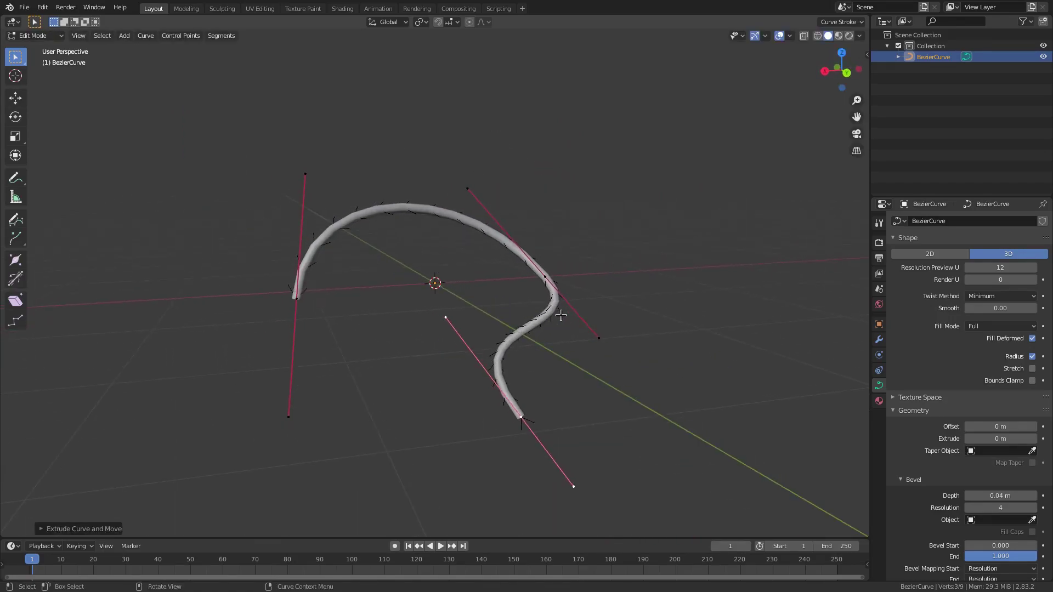
pyautogui.press('g')
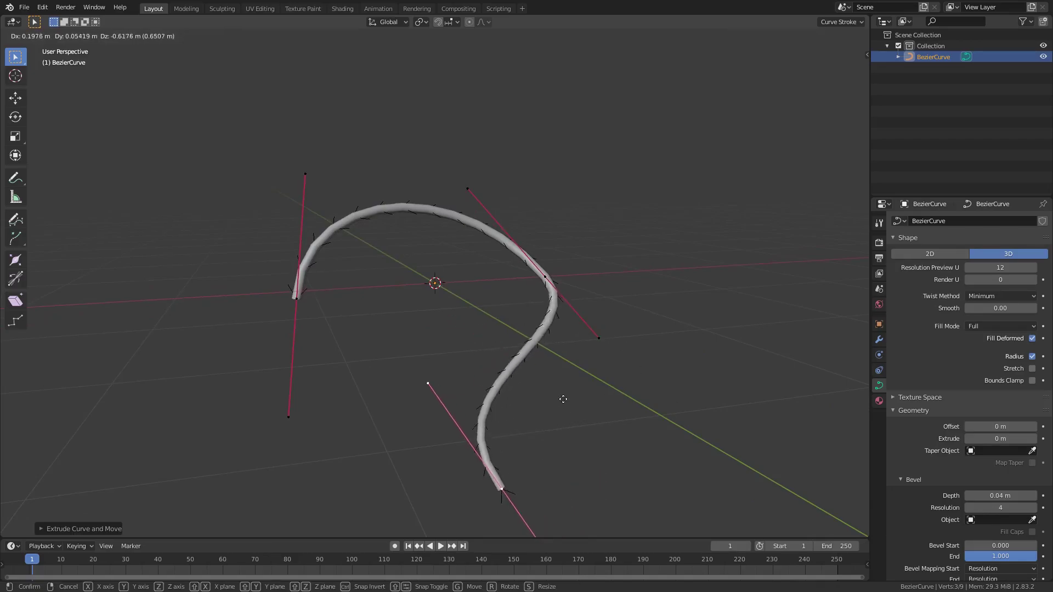
pyautogui.click(434, 347)
# Swing the new end point's handle outward toward the bend, and shift the point inward beneath the arch.
pyautogui.click(424, 348)
pyautogui.press('g')
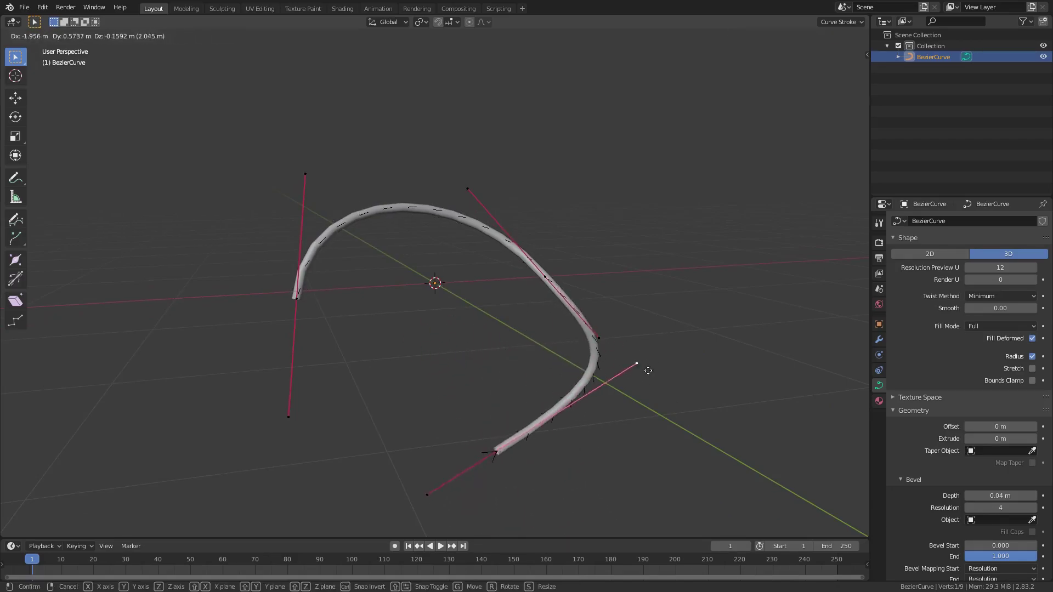
pyautogui.click(627, 426)
pyautogui.click(496, 452)
pyautogui.press('g')
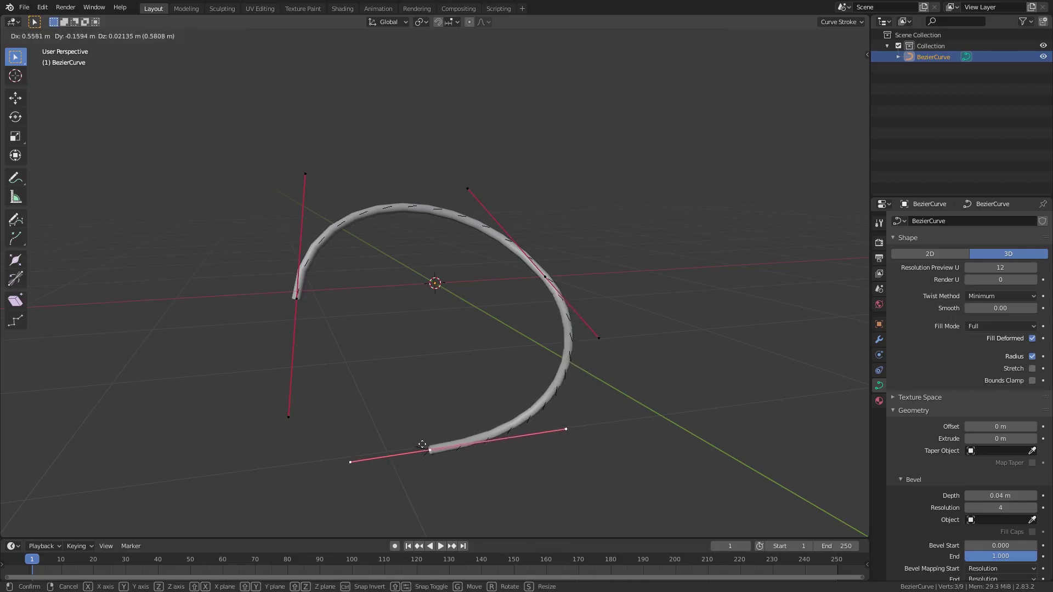
pyautogui.click(394, 429)
# Select both end points of the curve and join them with a segment to close the loop.
pyautogui.moveTo(387, 338); pyautogui.dragTo(581, 290, button='middle')
pyautogui.click(421, 288)
pyautogui.press('g')
pyautogui.click(425, 290)
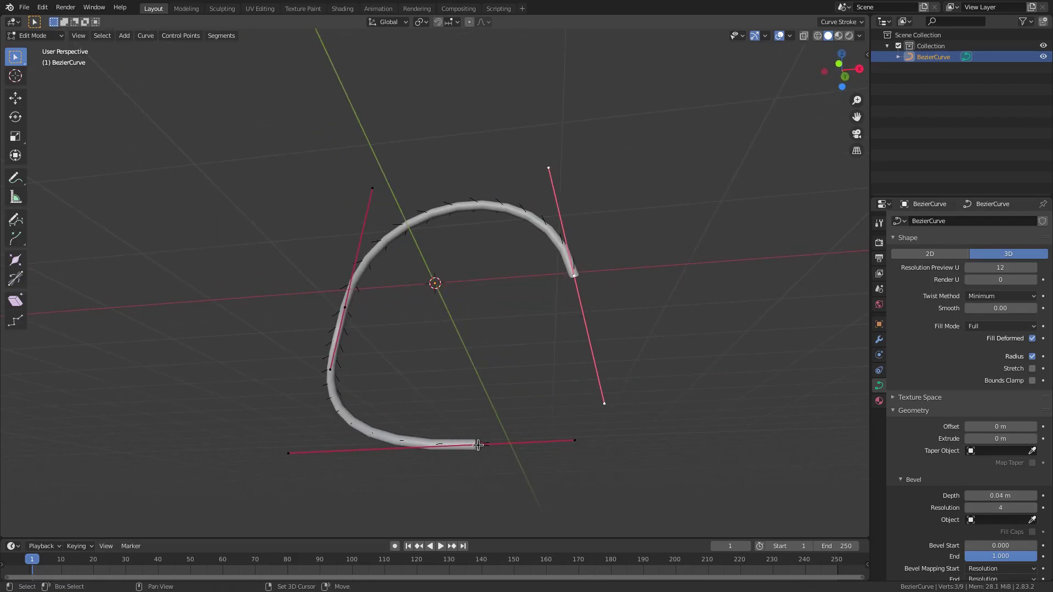
pyautogui.keyDown('shift'); pyautogui.click(478, 445); pyautogui.keyUp('shift')
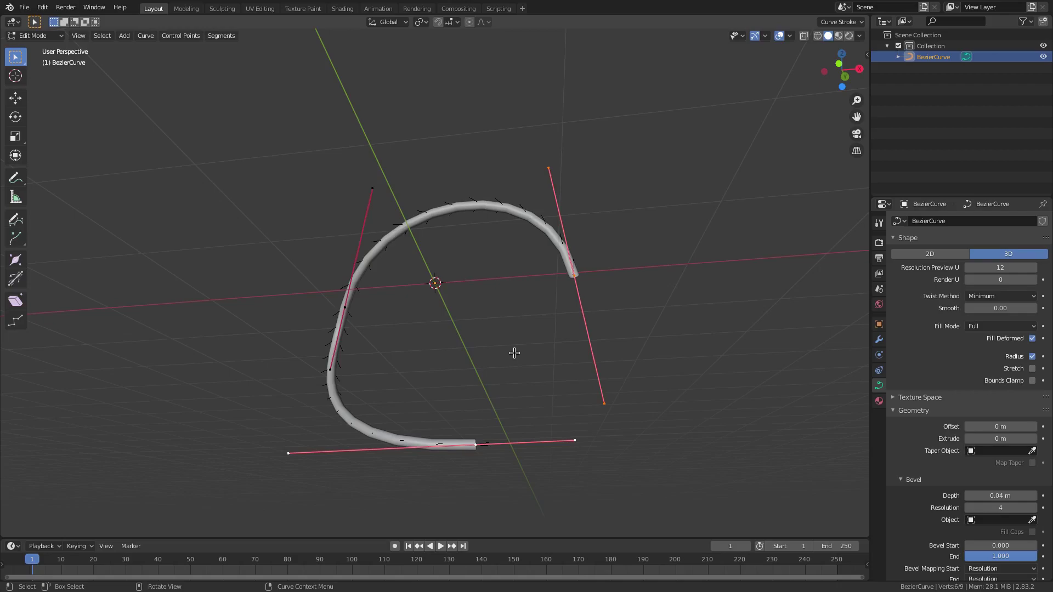
pyautogui.press('f')
# Move the control point with the vertical handles sideways out of the loop's plane, and tilt its upper handle.
pyautogui.moveTo(514, 353); pyautogui.dragTo(423, 320, button='middle')
pyautogui.click(376, 252)
pyautogui.moveTo(472, 267); pyautogui.dragTo(435, 266, button='middle')
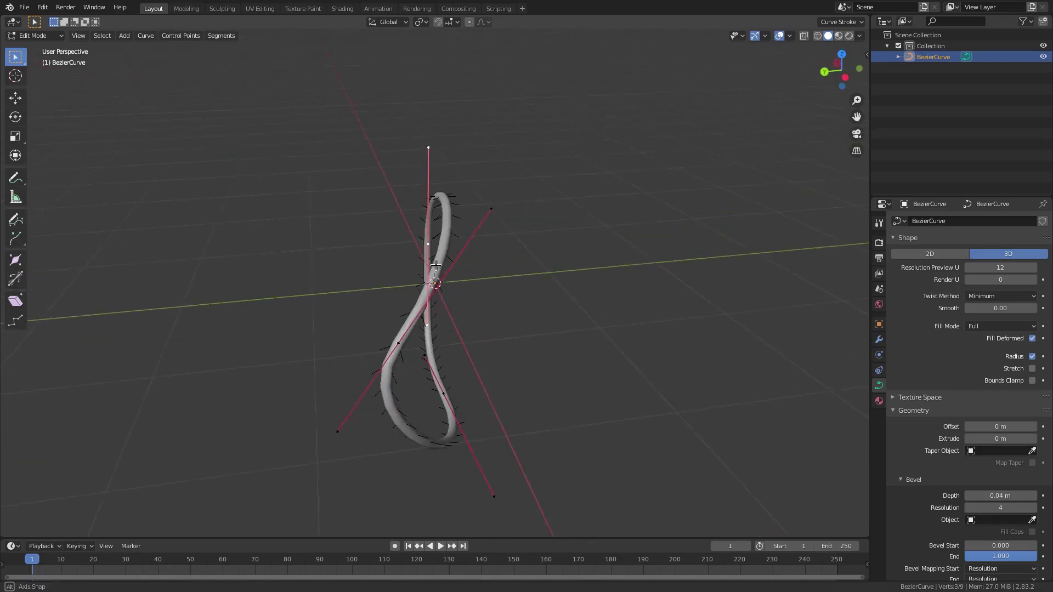
pyautogui.press('g')
pyautogui.click(389, 223)
pyautogui.click(368, 171)
pyautogui.press('g')
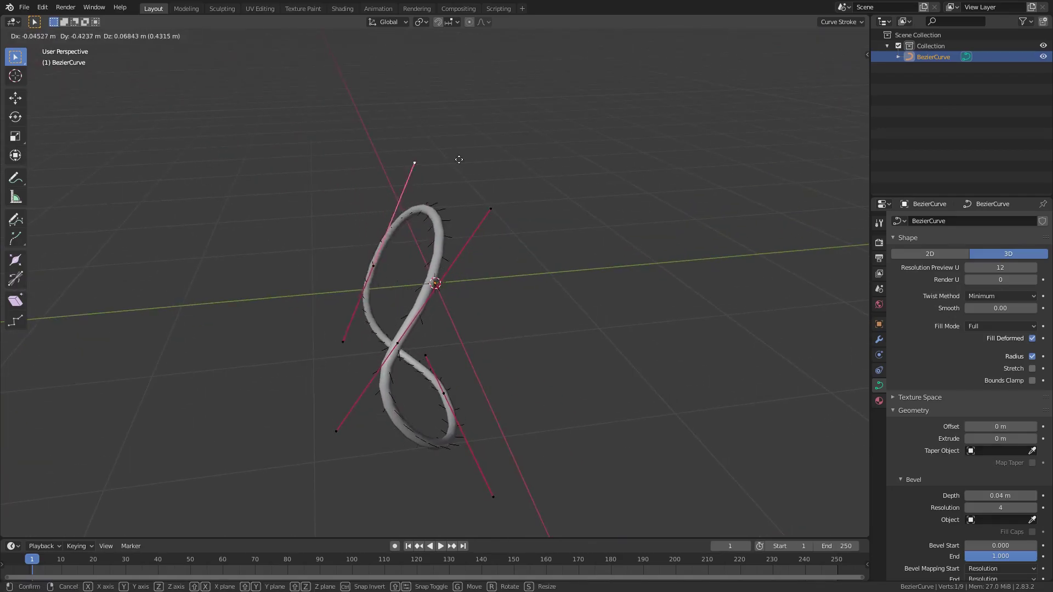
pyautogui.click(481, 170)
pyautogui.moveTo(481, 171); pyautogui.dragTo(433, 252, button='middle')
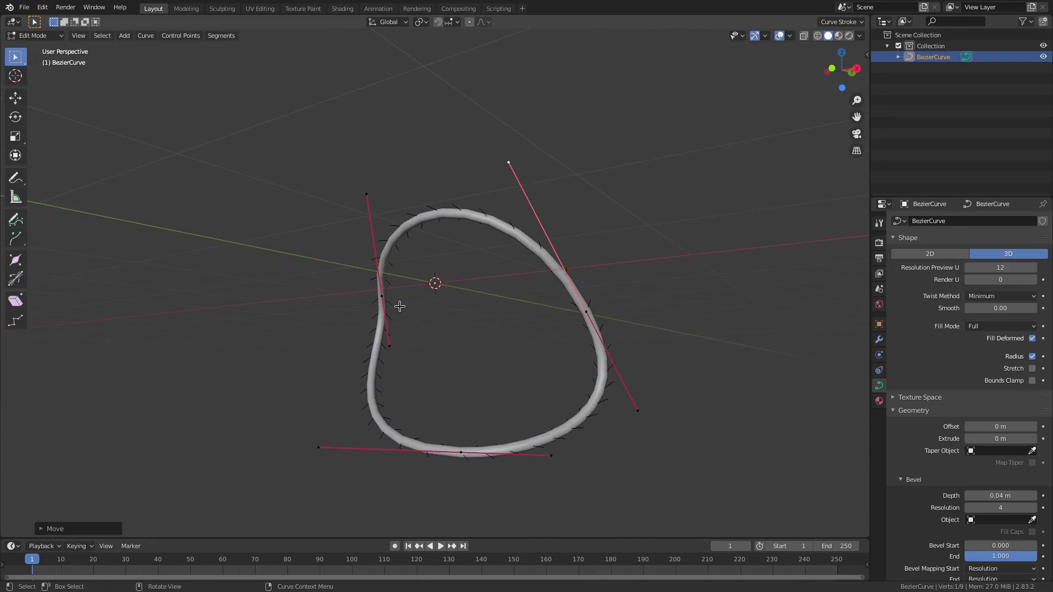
pyautogui.moveTo(346, 250); pyautogui.dragTo(426, 306, button='middle')
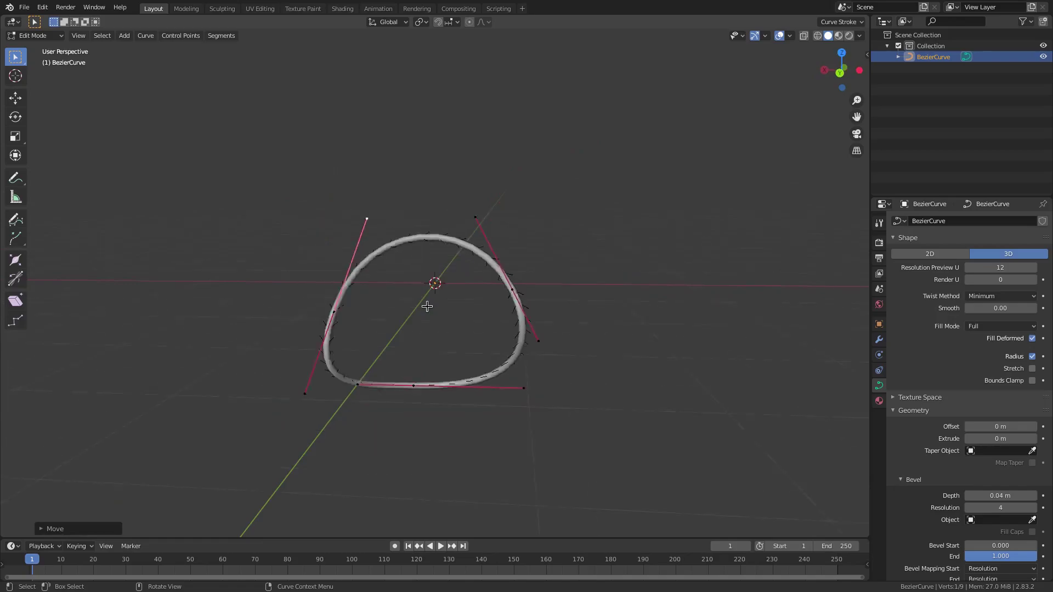
# In Object Mode, add a Bezier circle and move it beside the closed loop.
pyautogui.scroll(-3, 426, 306)
pyautogui.hotkey('shift', 'a')
pyautogui.press('Tab')
pyautogui.hotkey('shift', 'a')
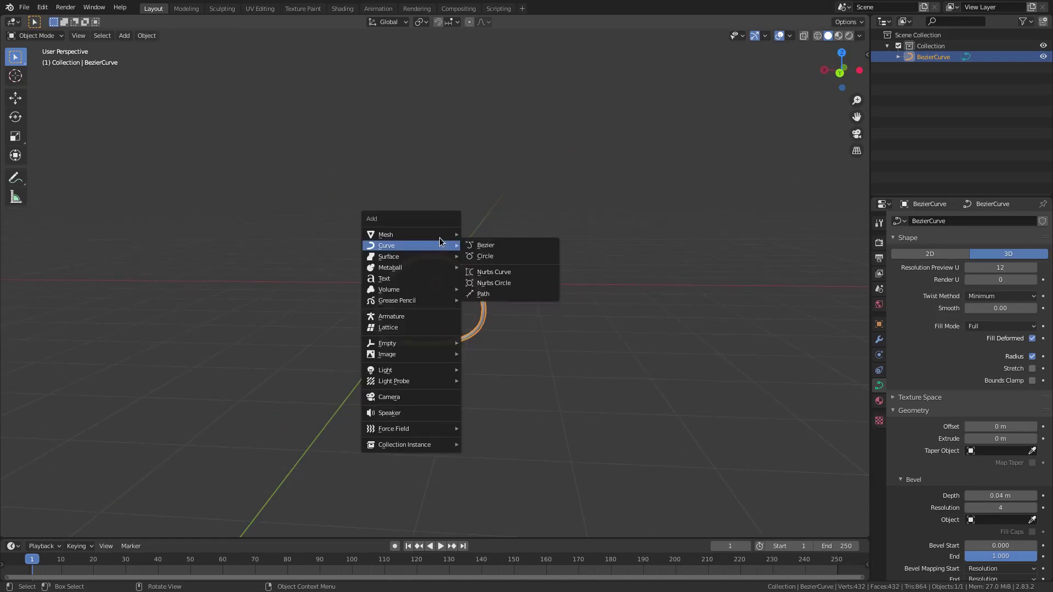
pyautogui.moveTo(444, 245)
pyautogui.press('Escape')
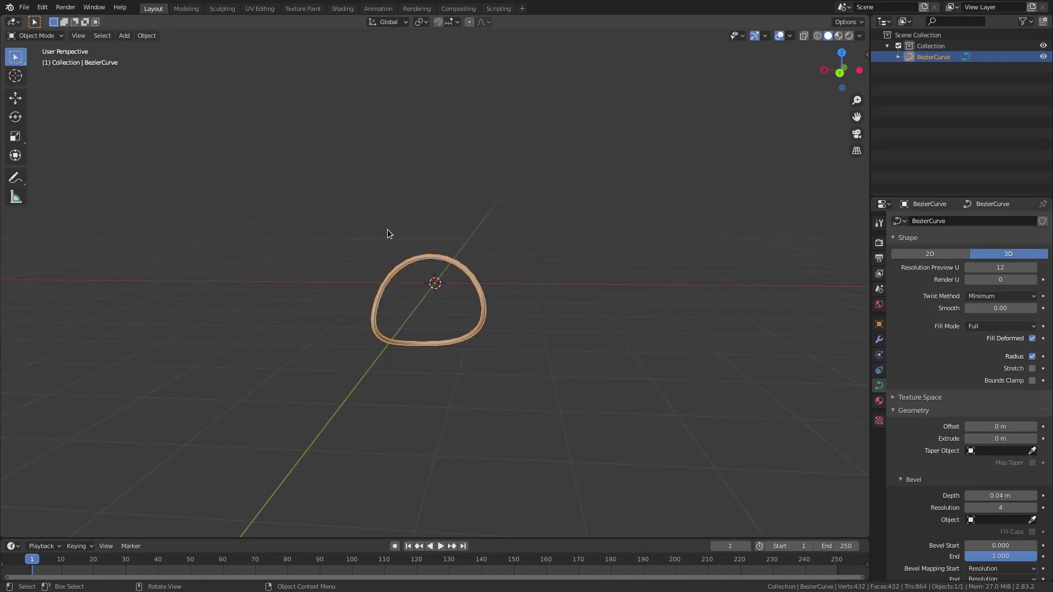
pyautogui.press('Tab')
pyautogui.press('Tab')
pyautogui.hotkey('shift', 'a')
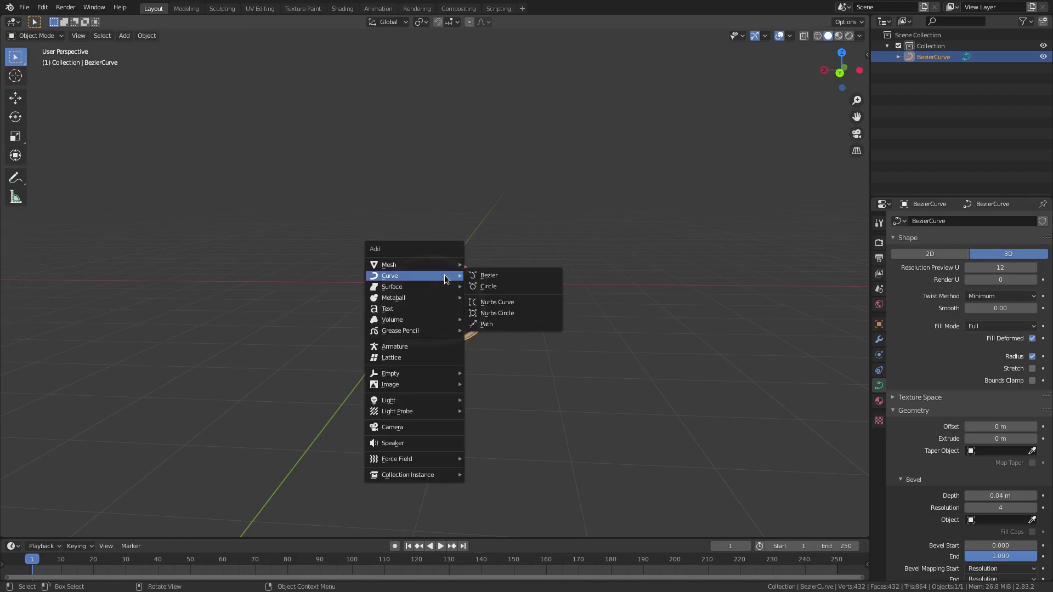
pyautogui.click(505, 285)
pyautogui.moveTo(433, 318); pyautogui.dragTo(437, 362, button='middle')
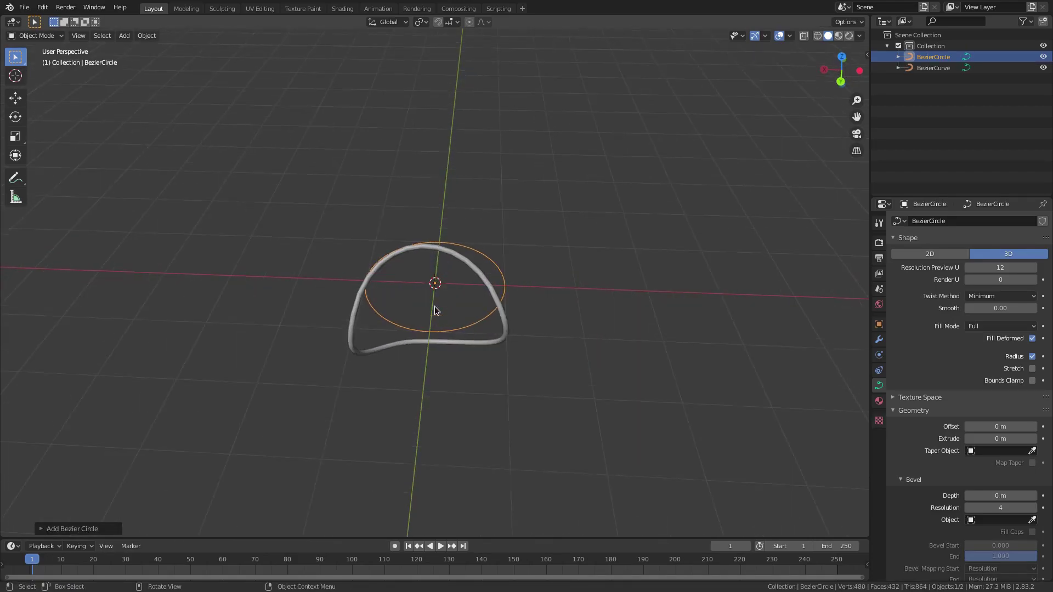
pyautogui.press('g')
pyautogui.click(597, 370)
# Bevel the circle with a depth of 0.08 m and a bevel resolution of 17.
pyautogui.moveTo(982, 489)
pyautogui.mouseDown()
pyautogui.moveTo(1014, 490)
pyautogui.moveTo(982, 490)
pyautogui.mouseUp()
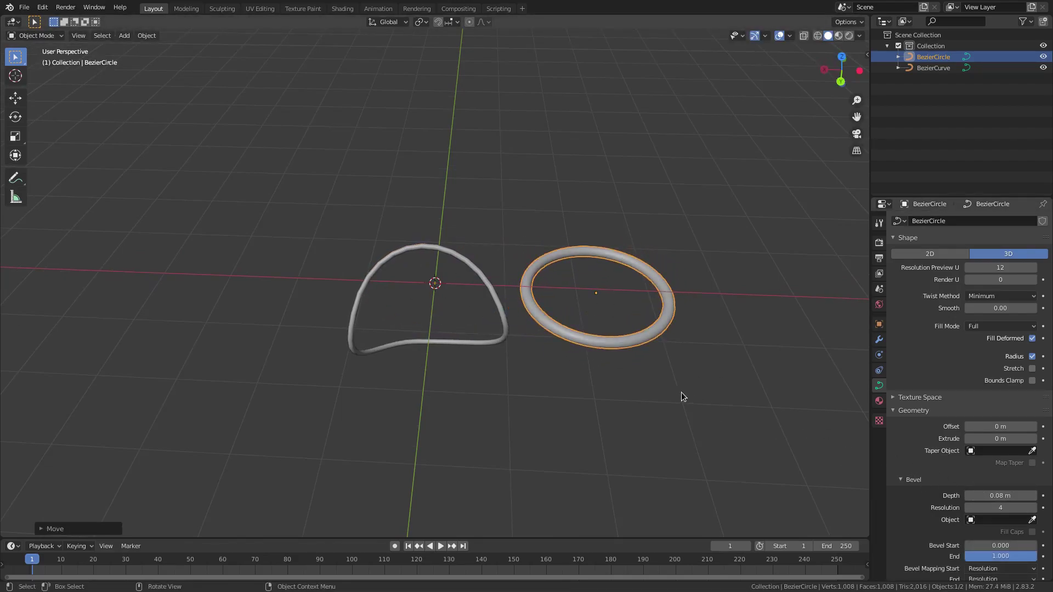
pyautogui.keyDown('shift'); pyautogui.moveTo(649, 346); pyautogui.dragTo(551, 329, button='middle'); pyautogui.keyUp('shift')
pyautogui.scroll(12, 543, 330)
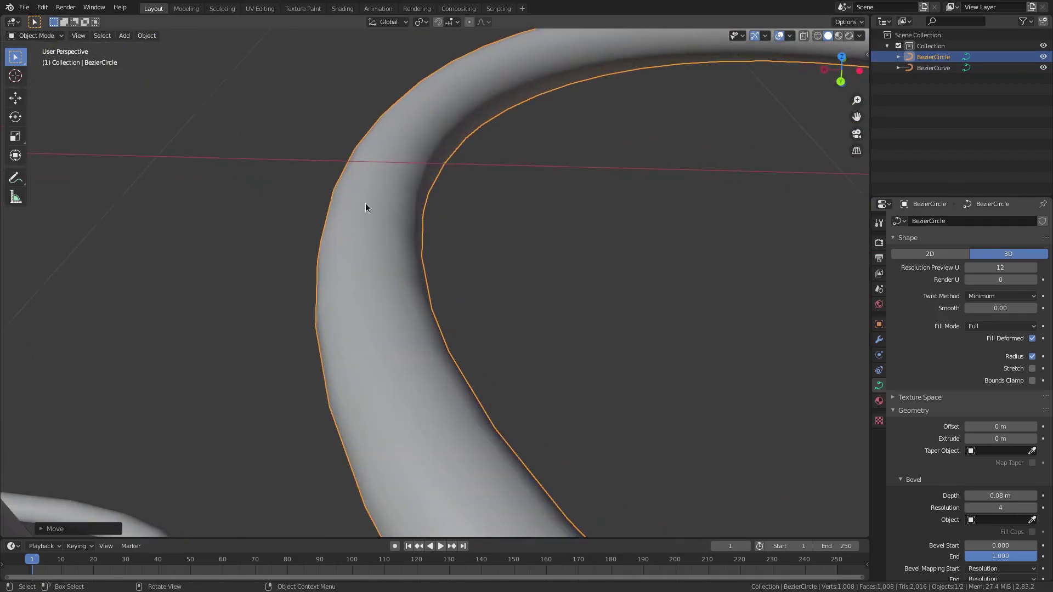
pyautogui.scroll(2, 367, 310)
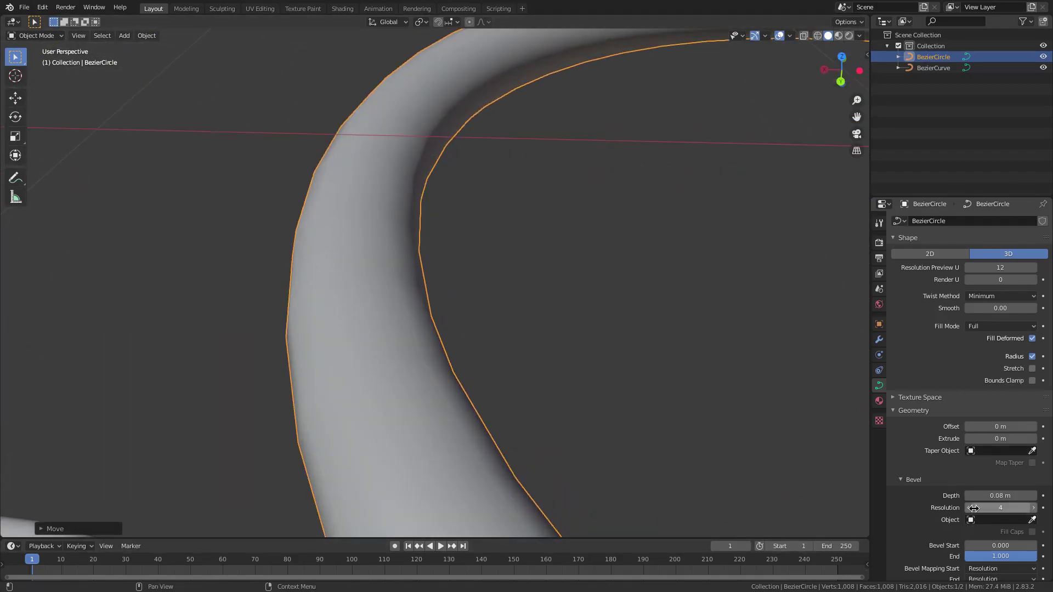
pyautogui.moveTo(1000, 507); pyautogui.dragTo(1037, 507)
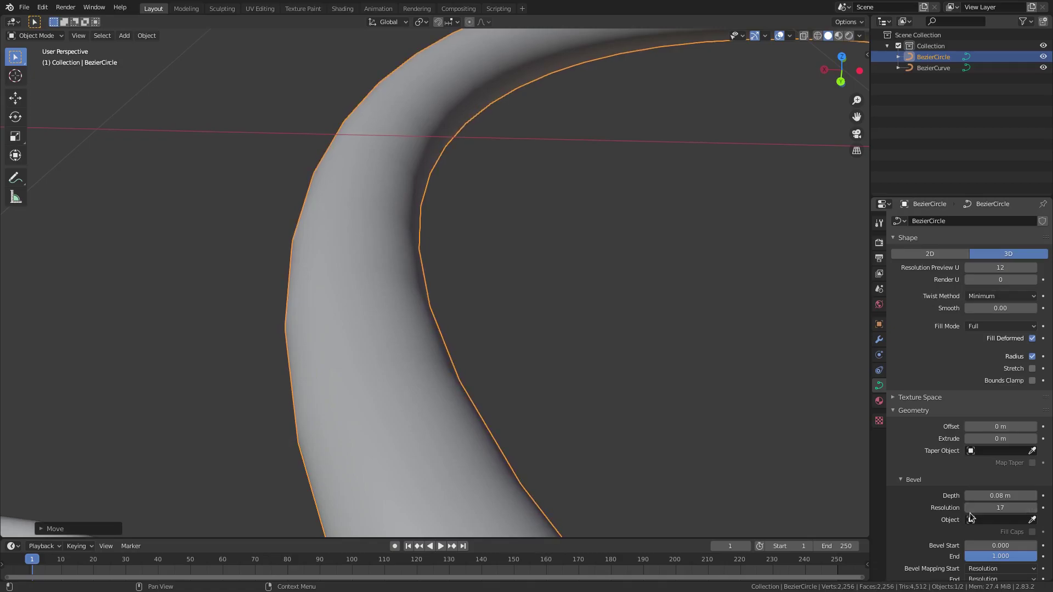
# Try Resolution Preview U at 64, 5 and 54 on the circle, and set both Preview U and Render U to 20.
pyautogui.moveTo(985, 267); pyautogui.dragTo(1020, 268)
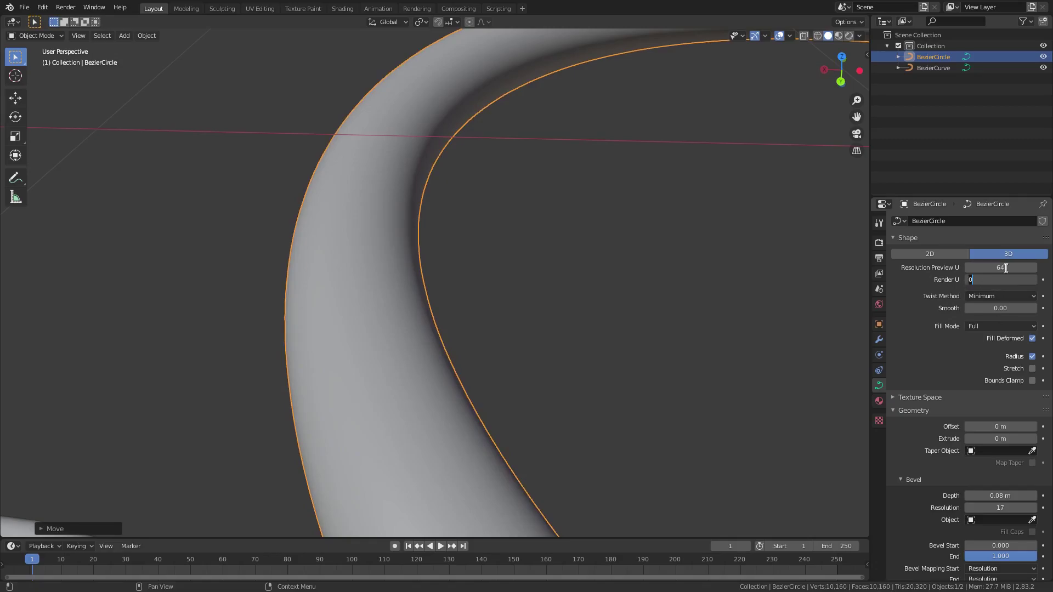
pyautogui.moveTo(986, 266); pyautogui.dragTo(958, 267)
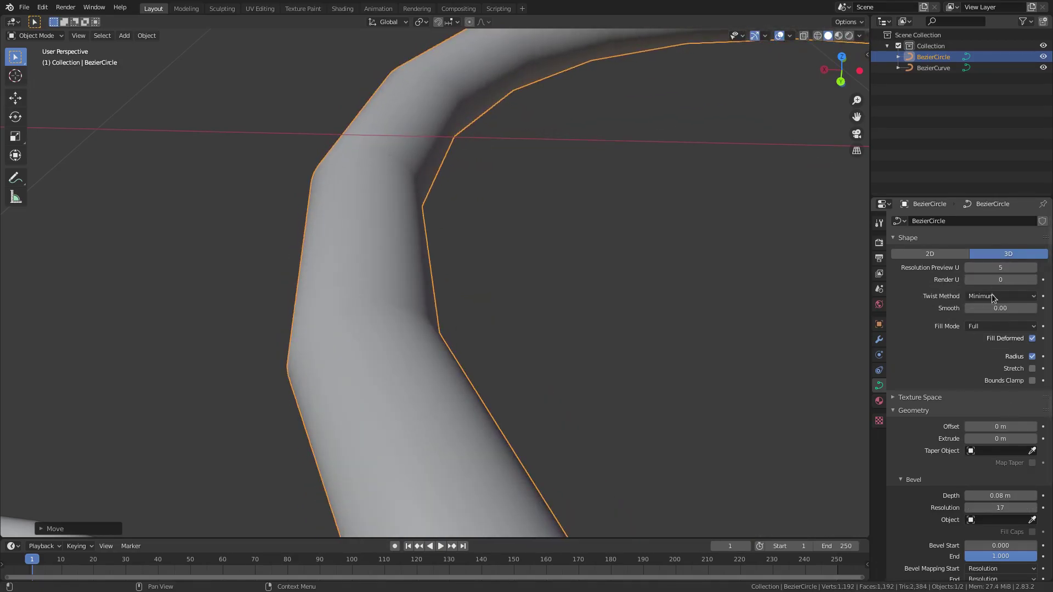
pyautogui.write('4')
pyautogui.press('Return')
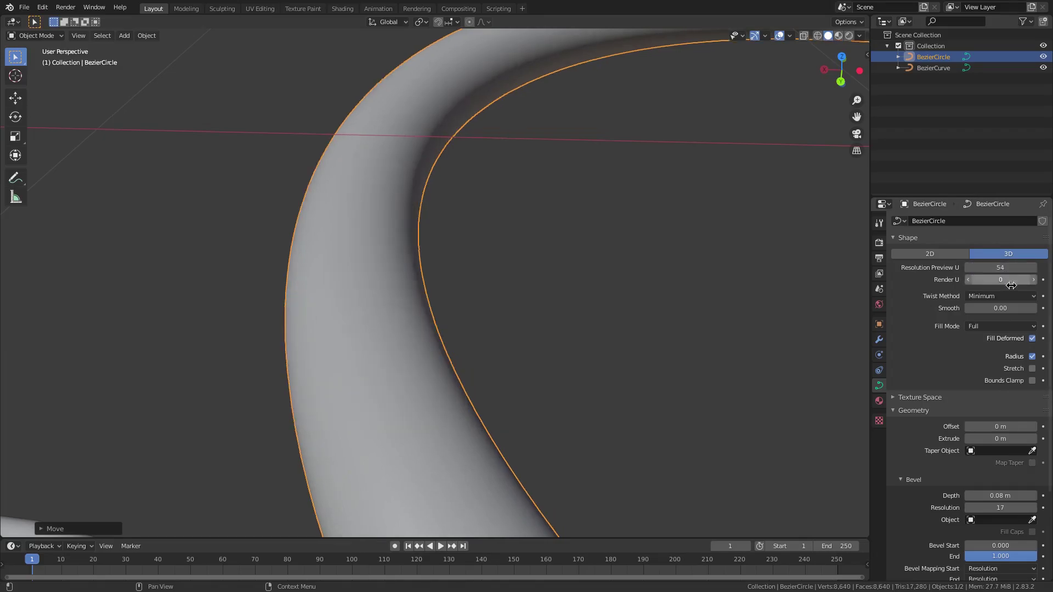
pyautogui.press('Return')
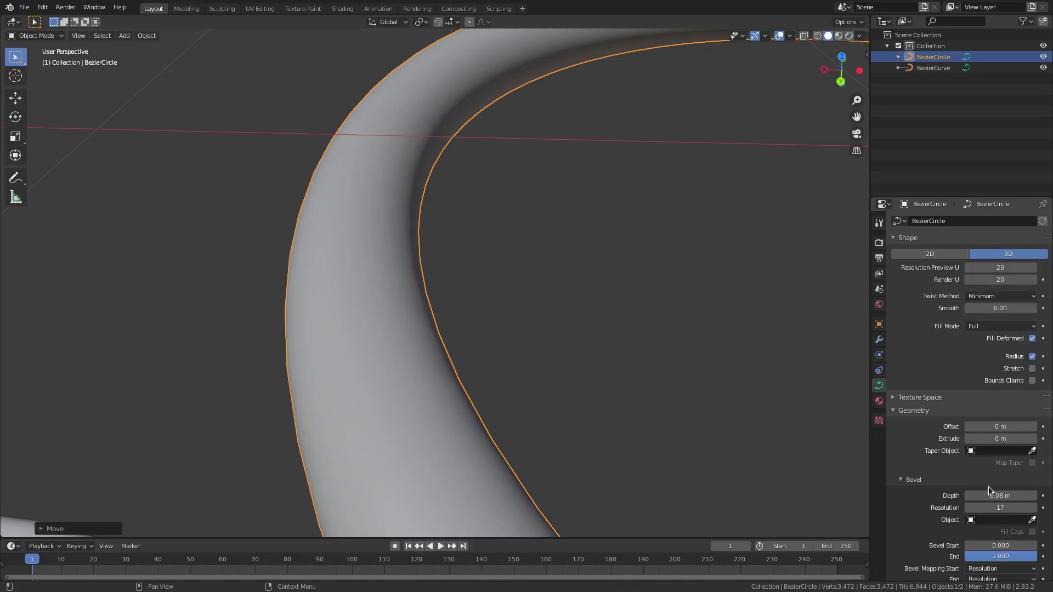
# Try a bevel resolution of 0 on the circle for comparison, and raise it to 32.
pyautogui.moveTo(1000, 507); pyautogui.dragTo(970, 508)
pyautogui.scroll(-5, 596, 336)
pyautogui.scroll(2, 597, 336)
pyautogui.moveTo(590, 333); pyautogui.dragTo(620, 311, button='middle')
pyautogui.moveTo(1006, 507)
pyautogui.mouseDown()
pyautogui.moveTo(1024, 507)
pyautogui.moveTo(1011, 507)
pyautogui.mouseUp()
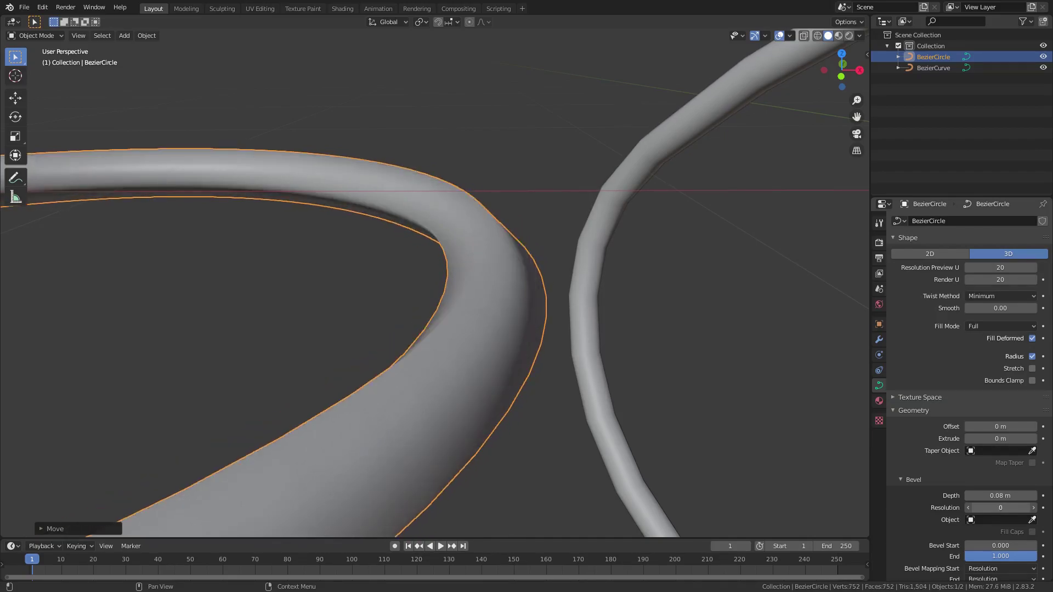
pyautogui.moveTo(553, 400); pyautogui.dragTo(582, 430, button='middle')
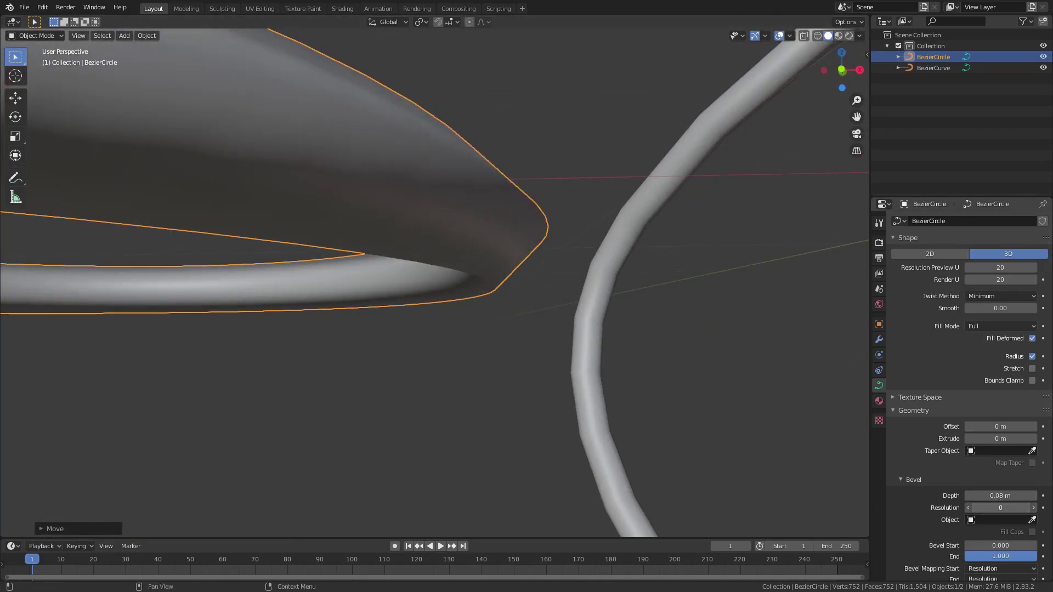
pyautogui.moveTo(1000, 508); pyautogui.dragTo(1031, 508)
# In Edit Mode, move one of the ring's control points to bend the ring out of its flat plane.
pyautogui.moveTo(384, 246); pyautogui.dragTo(522, 290, button='middle')
pyautogui.scroll(-5, 429, 305)
pyautogui.press('Tab')
pyautogui.click(356, 259)
pyautogui.press('f')
pyautogui.press('g')
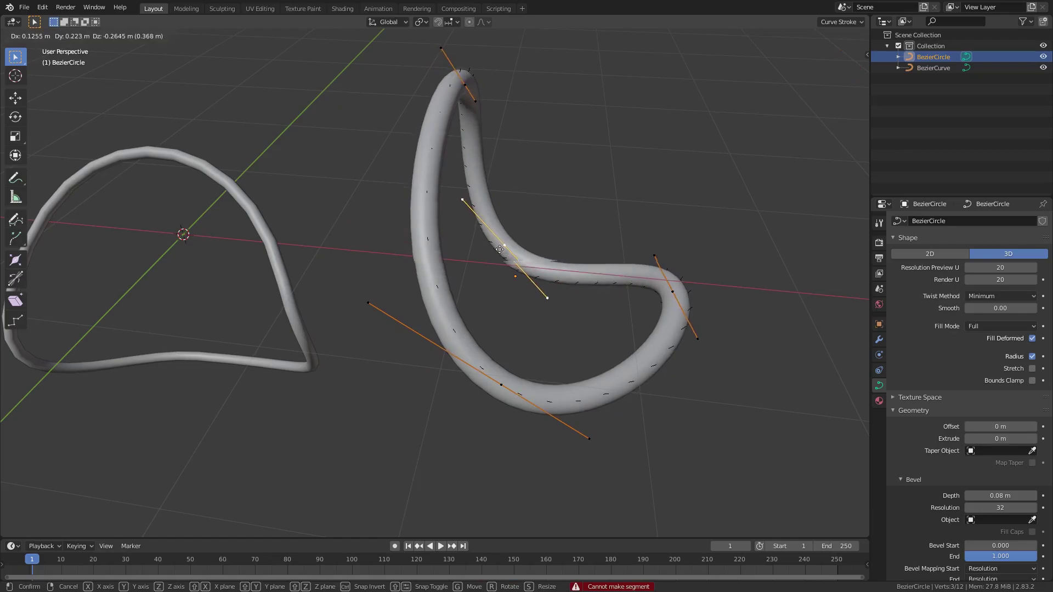
pyautogui.click(500, 249)
# Reposition further control points of the ring to warp it more, and examine the shape from several sides.
pyautogui.click(501, 385)
pyautogui.press('g')
pyautogui.click(423, 328)
pyautogui.moveTo(423, 328)
pyautogui.mouseDown(button='middle')
pyautogui.moveTo(435, 270)
pyautogui.moveTo(411, 329)
pyautogui.mouseUp(button='middle')
pyautogui.click(552, 328)
pyautogui.press('g')
pyautogui.click(583, 322)
pyautogui.scroll(-2, 502, 271)
pyautogui.moveTo(477, 323); pyautogui.dragTo(575, 290, button='middle')
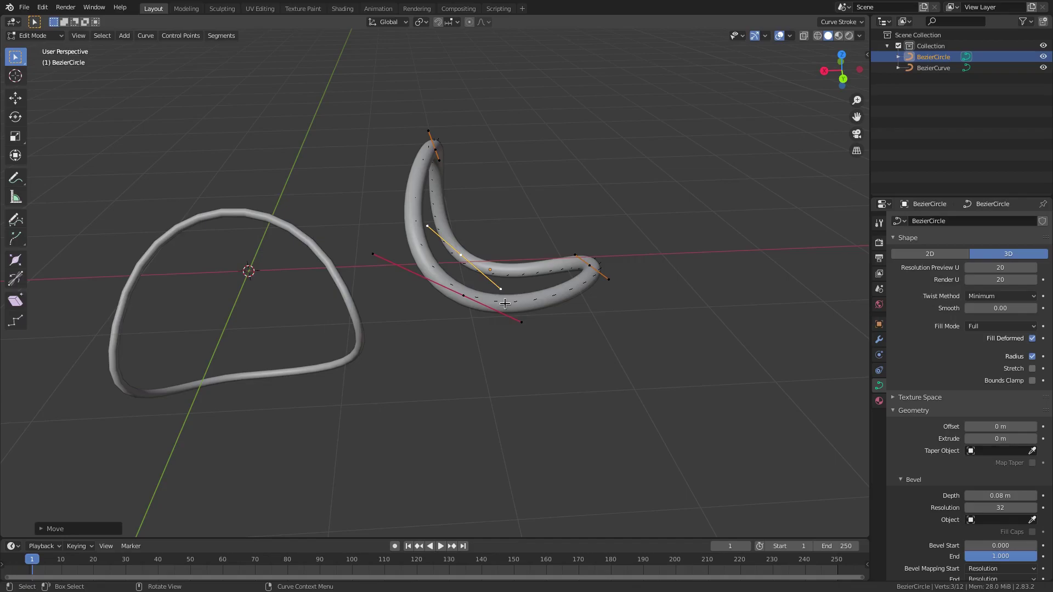
pyautogui.moveTo(412, 275); pyautogui.dragTo(333, 233, button='middle')
pyautogui.moveTo(609, 302); pyautogui.dragTo(465, 363, button='middle')
pyautogui.scroll(3, 467, 324)
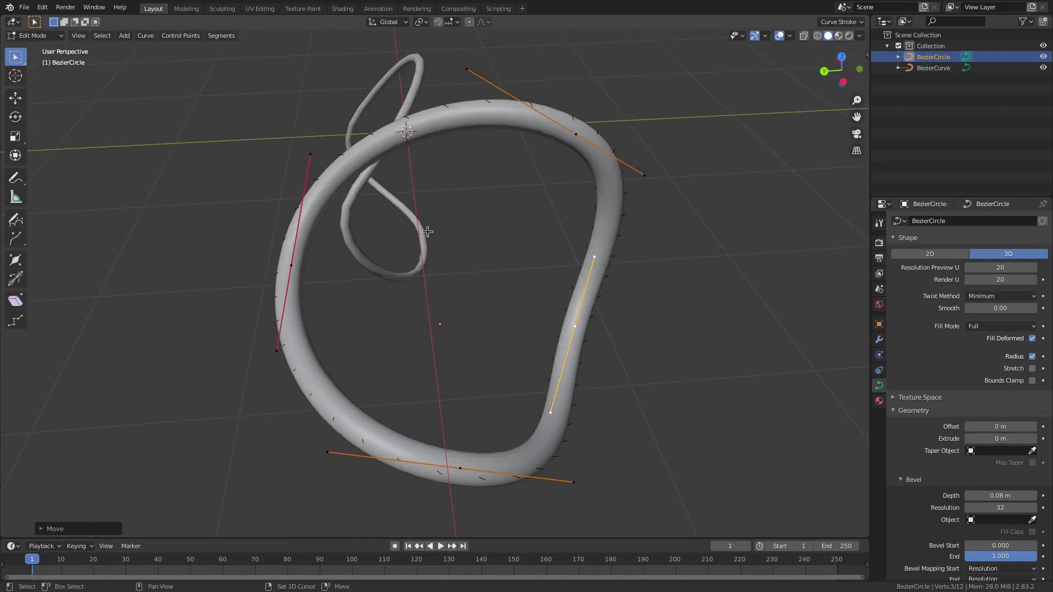
# Undo the ring's control point edits to restore its round shape, and return to Object Mode.
pyautogui.hotkey('shift', 'a')
pyautogui.press('Tab')
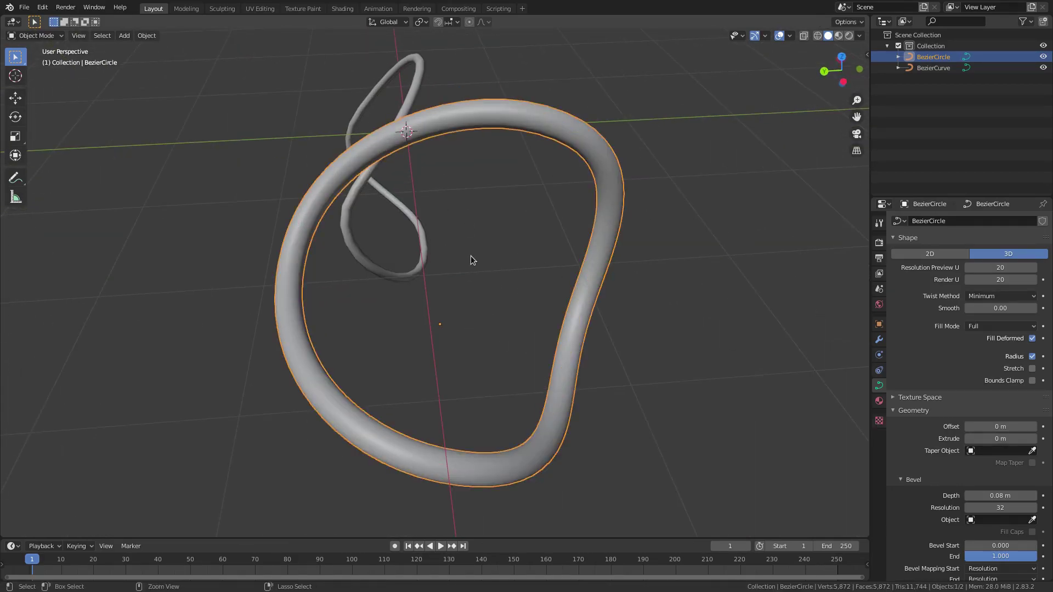
pyautogui.hotkey('ctrl', 'z')
pyautogui.hotkey('ctrl', 'z')
pyautogui.hotkey('ctrl', 'z')
pyautogui.hotkey('ctrl', 'z')
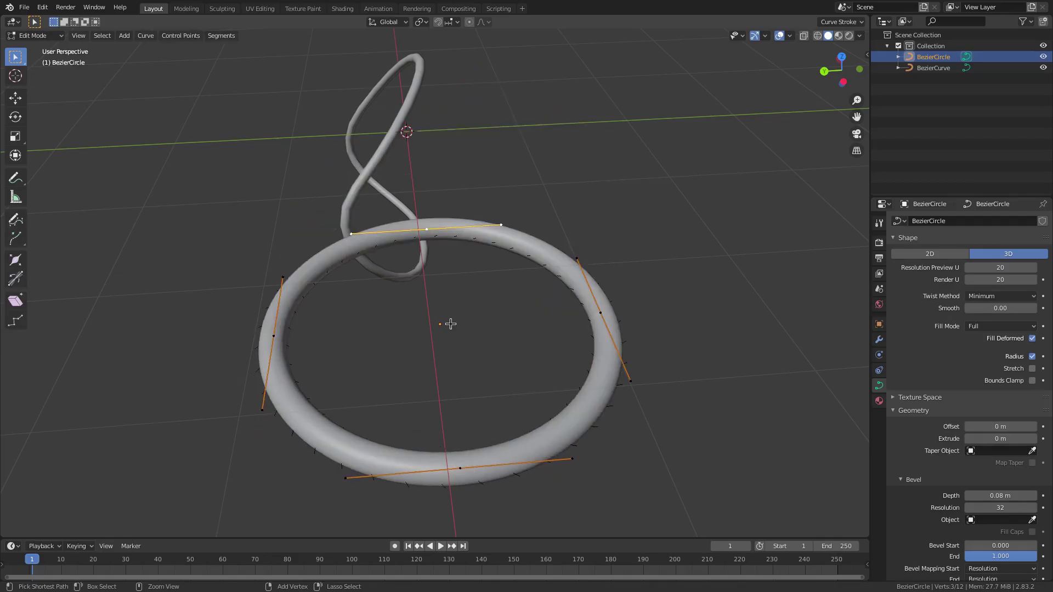
pyautogui.hotkey('ctrl', 'z')
pyautogui.moveTo(439, 308); pyautogui.dragTo(552, 322, button='middle')
pyautogui.press('Tab')
# Add a mesh circle with 32 vertices and a 1 m radius, using the Ngon fill type.
pyautogui.keyDown('shift'); pyautogui.moveTo(526, 282); pyautogui.dragTo(421, 311, button='middle'); pyautogui.keyUp('shift')
pyautogui.scroll(1, 426, 275)
pyautogui.moveTo(429, 247); pyautogui.dragTo(423, 240, button='middle')
pyautogui.hotkey('shift', 'a')
pyautogui.moveTo(413, 226)
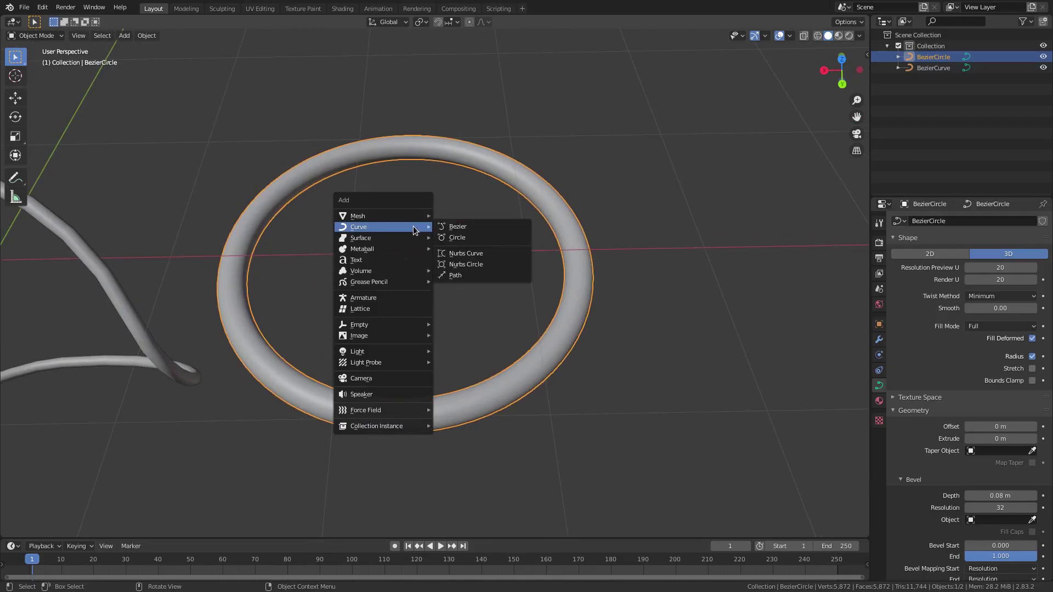
pyautogui.moveTo(366, 217)
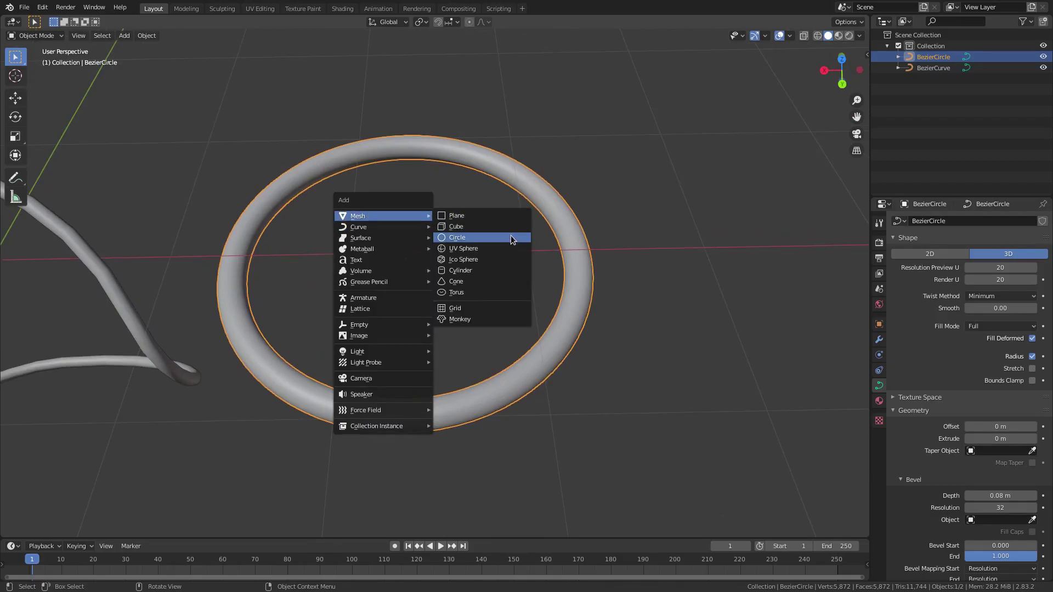
pyautogui.click(511, 239)
pyautogui.scroll(-3, 142, 453)
pyautogui.click(61, 528)
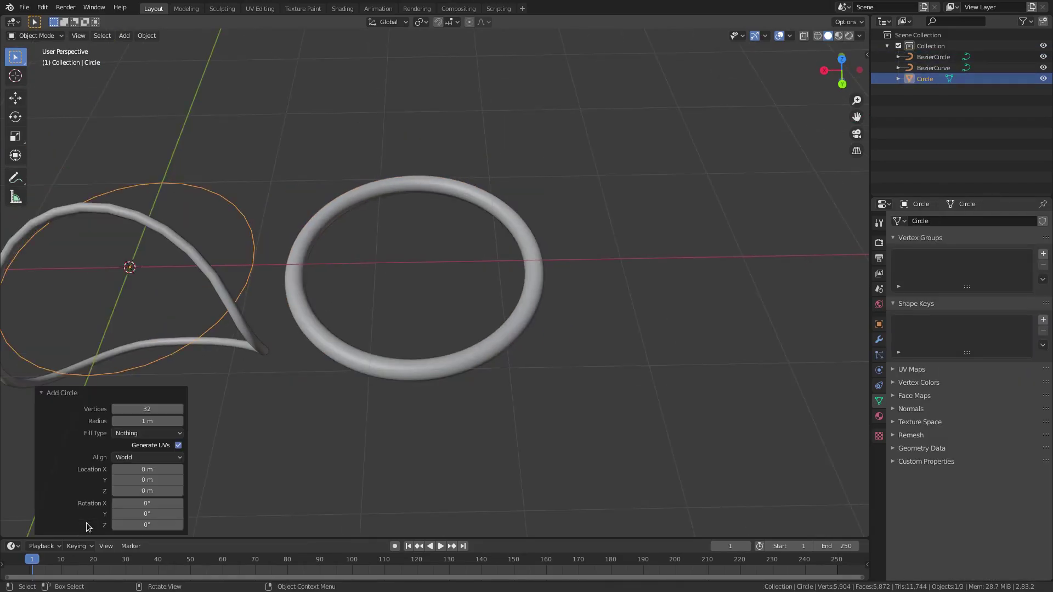
pyautogui.click(148, 433)
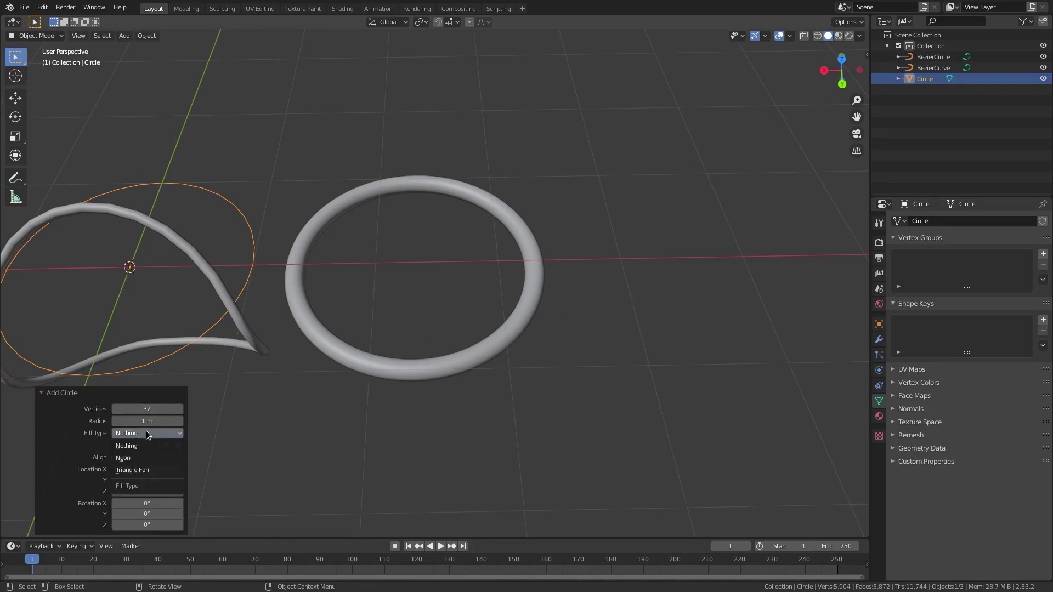
pyautogui.click(153, 458)
# Delete the bent Bezier curve, and clear the Bezier circle's location so it surrounds the filled disc at the origin.
pyautogui.click(317, 340)
pyautogui.click(244, 314)
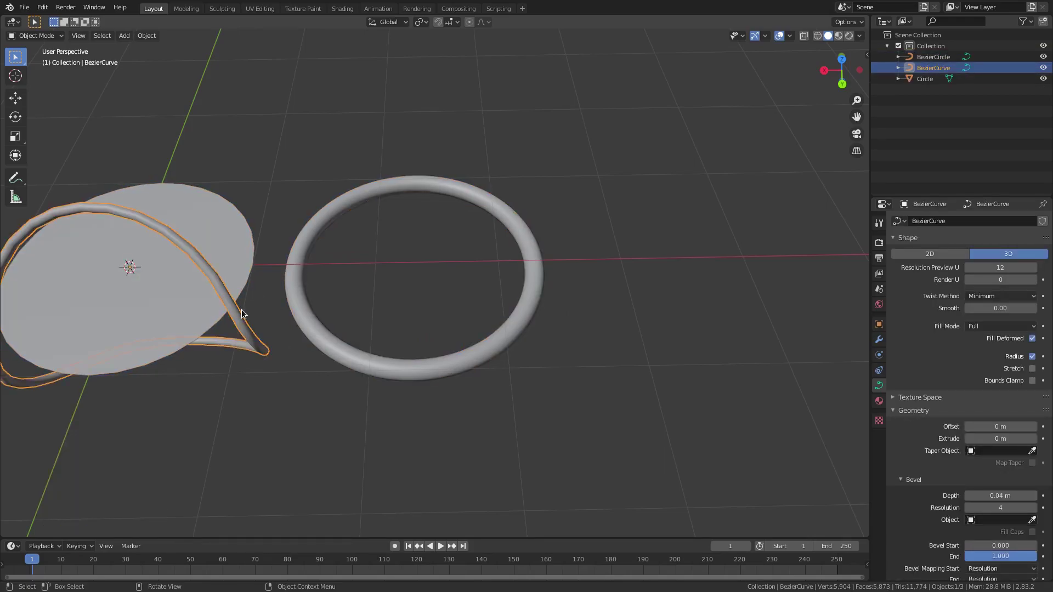
pyautogui.press('Delete')
pyautogui.click(316, 310)
pyautogui.hotkey('alt', 'g')
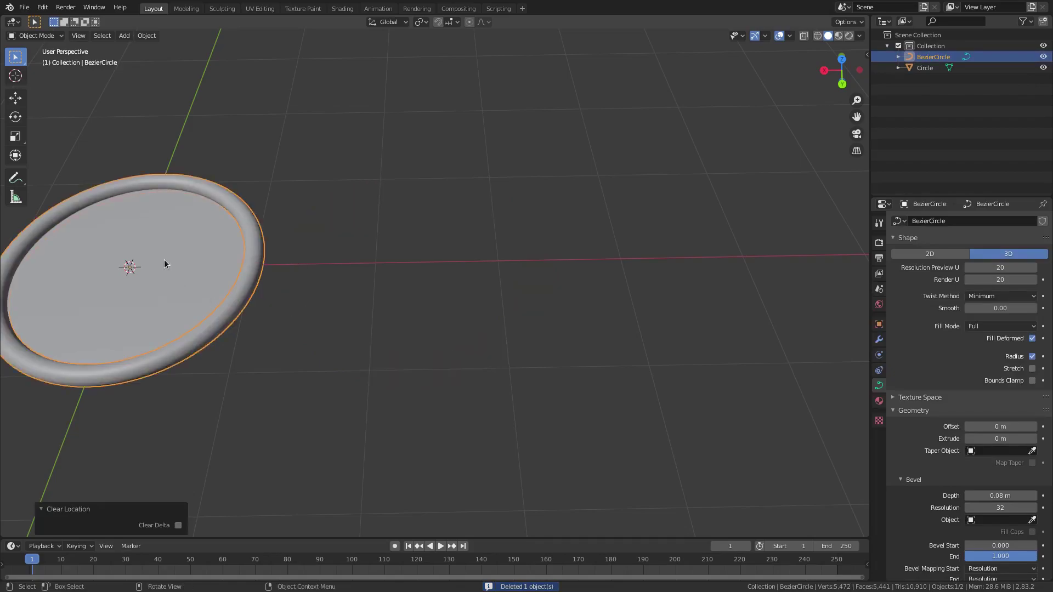
# Examine from several sides how the beveled ring frames the edge of the filled disc.
pyautogui.keyDown('shift'); pyautogui.moveTo(168, 248); pyautogui.dragTo(466, 233, button='middle'); pyautogui.keyUp('shift')
pyautogui.scroll(3, 438, 251)
pyautogui.moveTo(429, 262); pyautogui.dragTo(455, 249, button='middle')
pyautogui.click(478, 286)
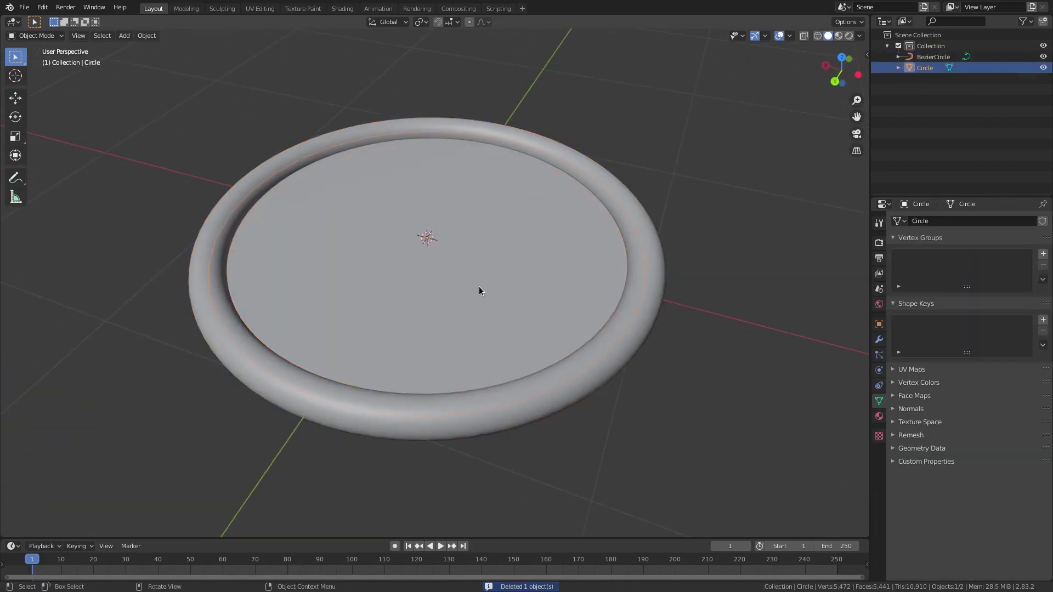
pyautogui.moveTo(672, 279); pyautogui.dragTo(692, 264, button='middle')
pyautogui.click(637, 277)
pyautogui.click(715, 326)
pyautogui.scroll(-3, 715, 327)
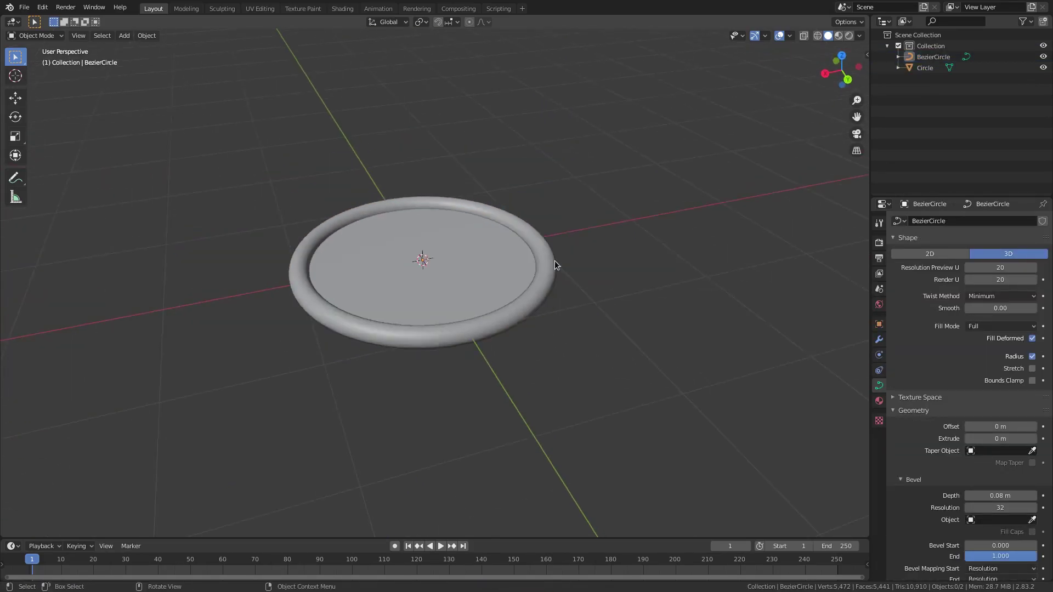
pyautogui.moveTo(715, 327); pyautogui.dragTo(576, 280, button='middle')
pyautogui.scroll(3, 457, 155)
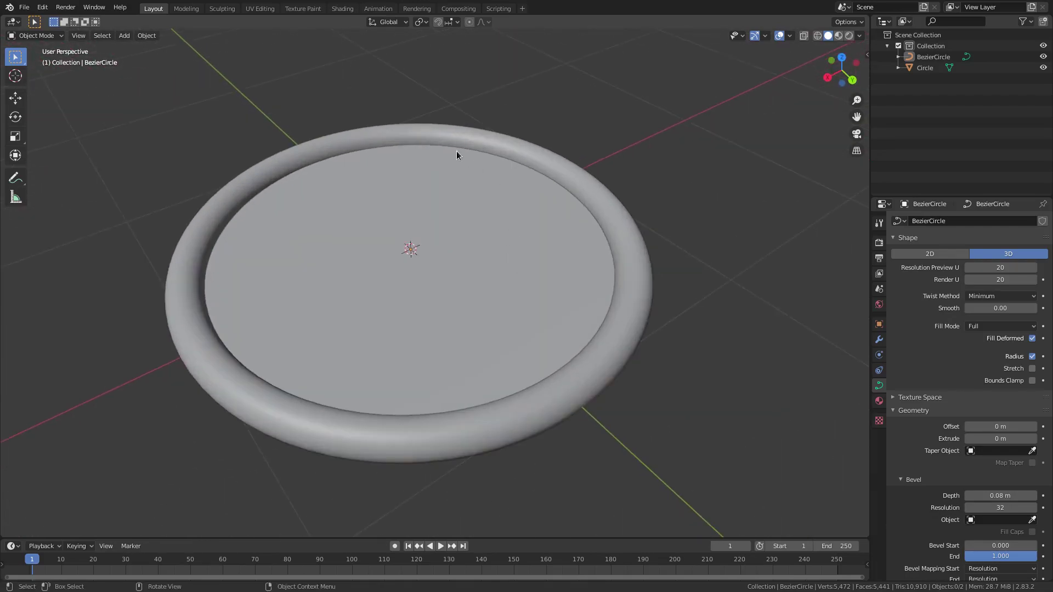
# Thin the ring by setting its bevel depth to 0.03 m, and check it around the disc.
pyautogui.click(615, 251)
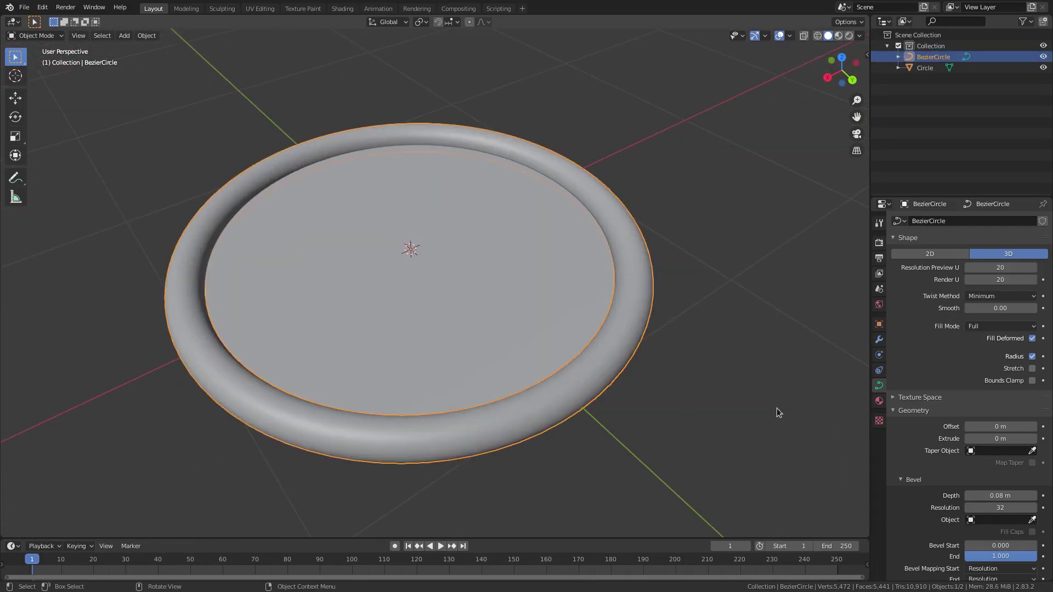
pyautogui.moveTo(1000, 495); pyautogui.dragTo(973, 495)
pyautogui.click(808, 425)
pyautogui.moveTo(808, 426); pyautogui.dragTo(580, 250, button='middle')
pyautogui.scroll(3, 511, 323)
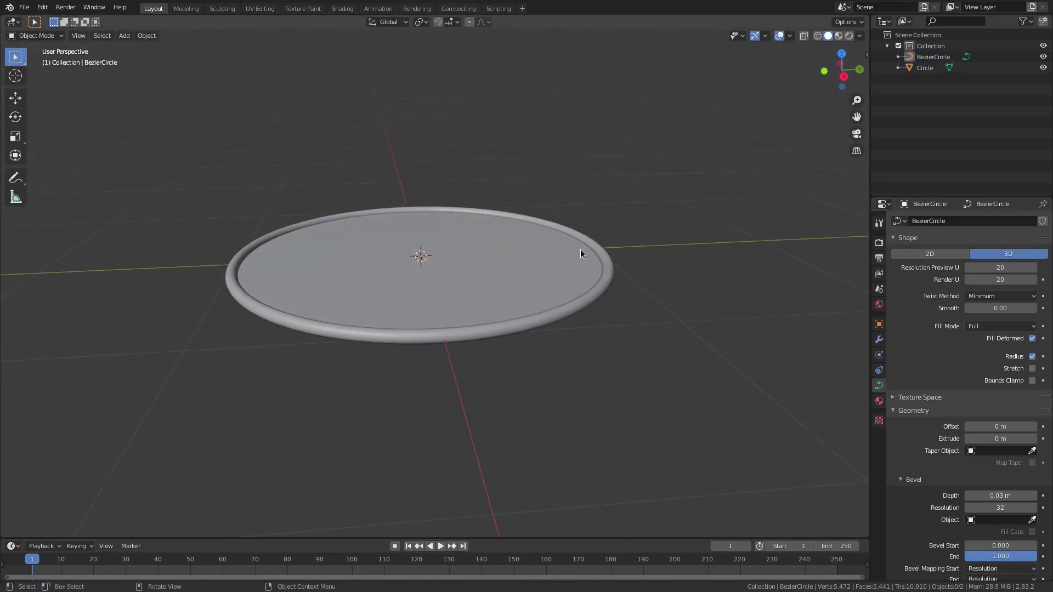
pyautogui.moveTo(449, 268); pyautogui.dragTo(583, 310, button='middle')
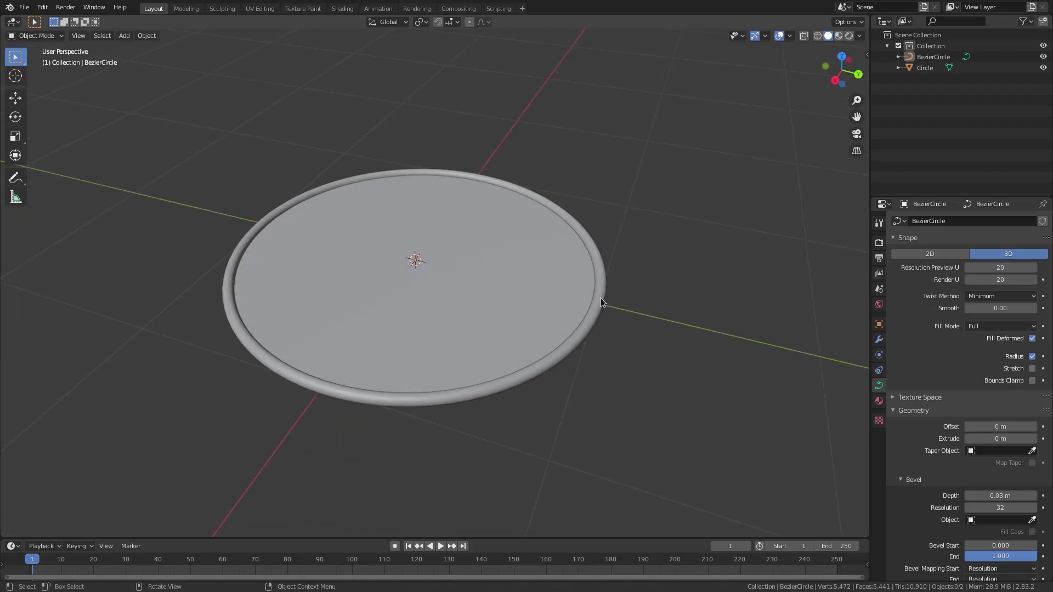
# Try moving the filled disc on its own while the ring is not yet linked to it.
pyautogui.click(601, 302)
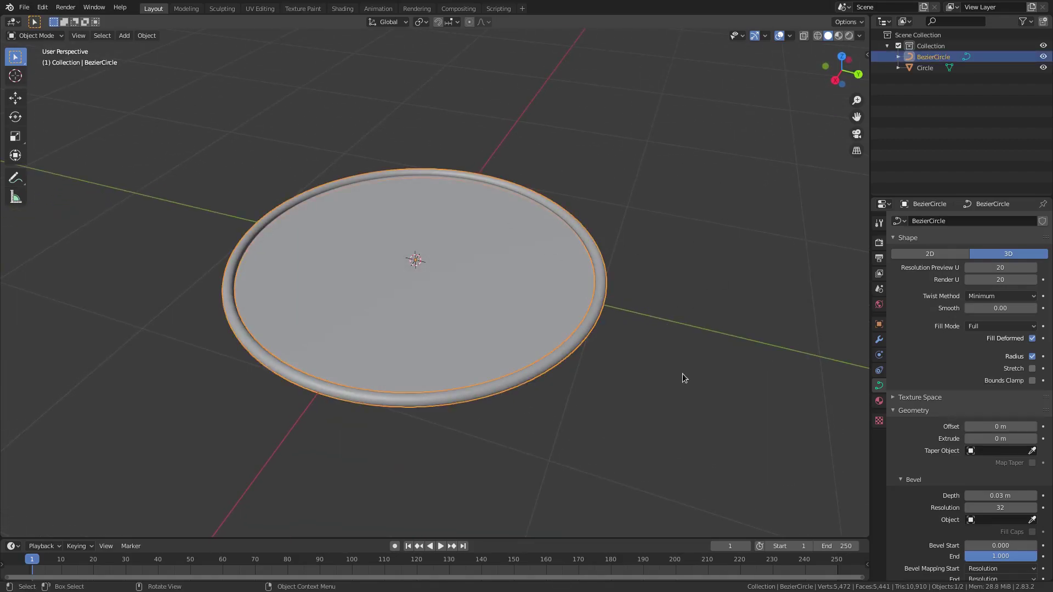
pyautogui.press('a')
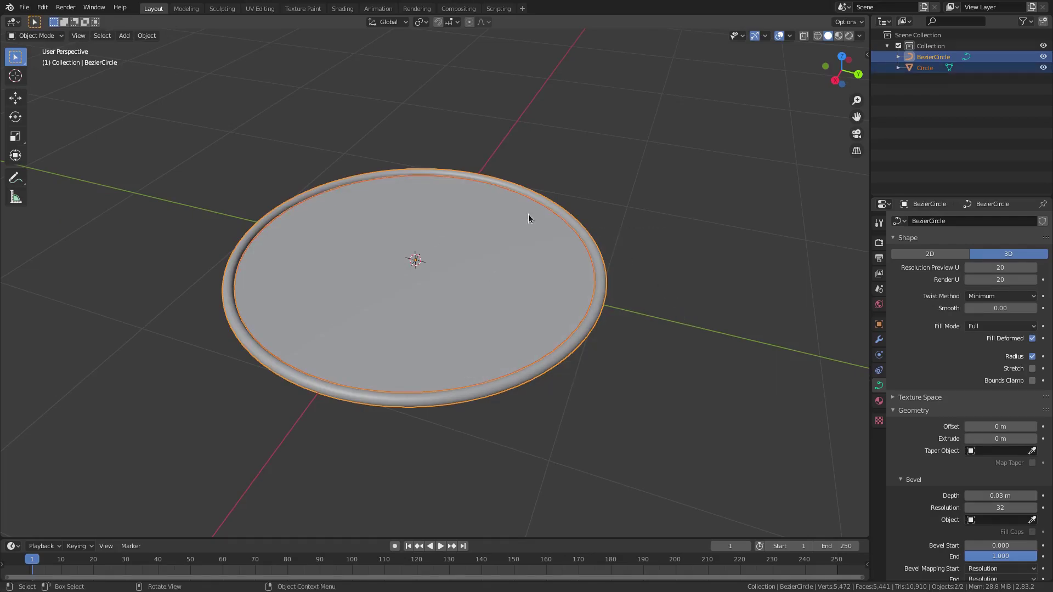
pyautogui.click(146, 35)
pyautogui.click(175, 141)
pyautogui.click(408, 270)
pyautogui.press('g')
pyautogui.press('Escape')
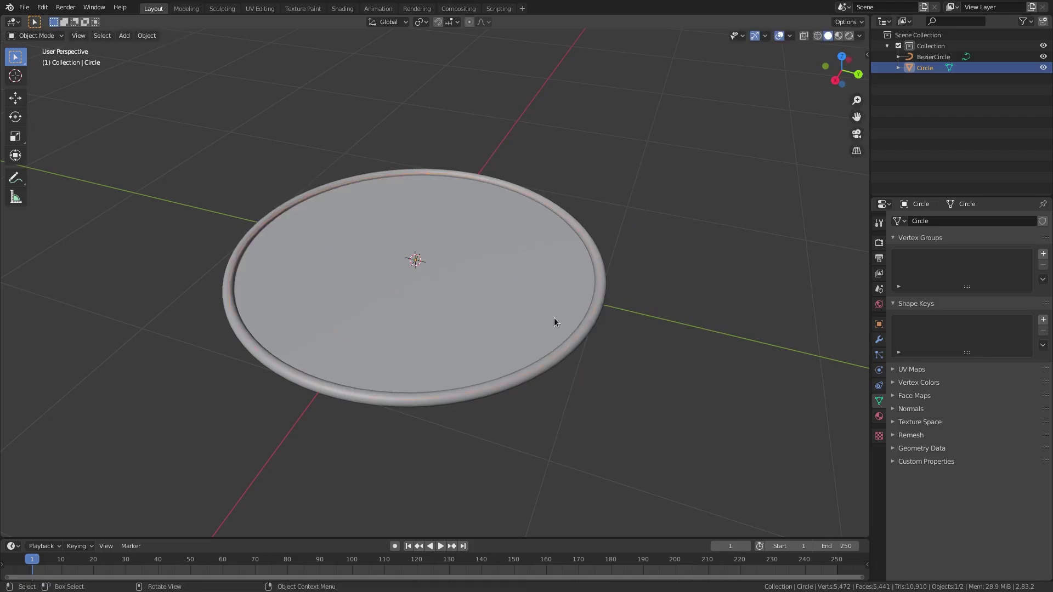
# Parent the ring to the filled disc with the Object option, and test the link by trial-moving the disc.
pyautogui.press('a')
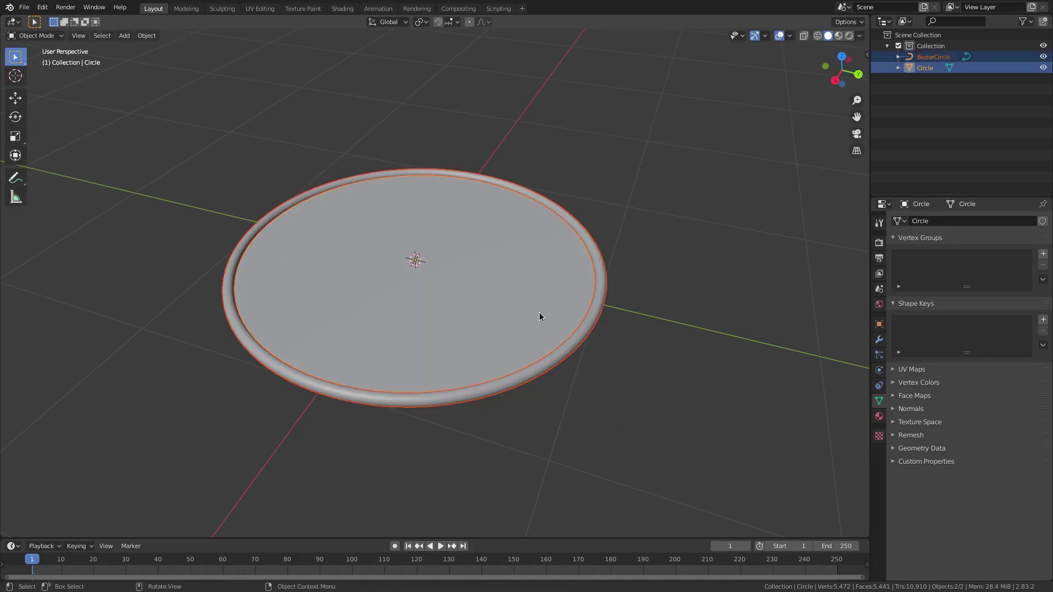
pyautogui.hotkey('alt', 'p')
pyautogui.click(535, 303)
pyautogui.hotkey('ctrl', 'p')
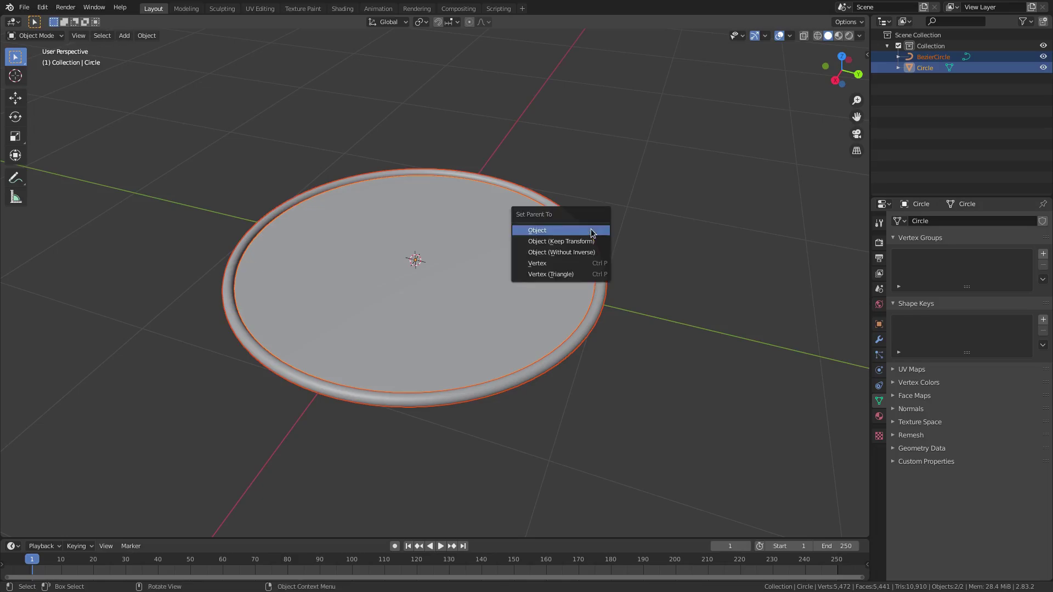
pyautogui.click(563, 233)
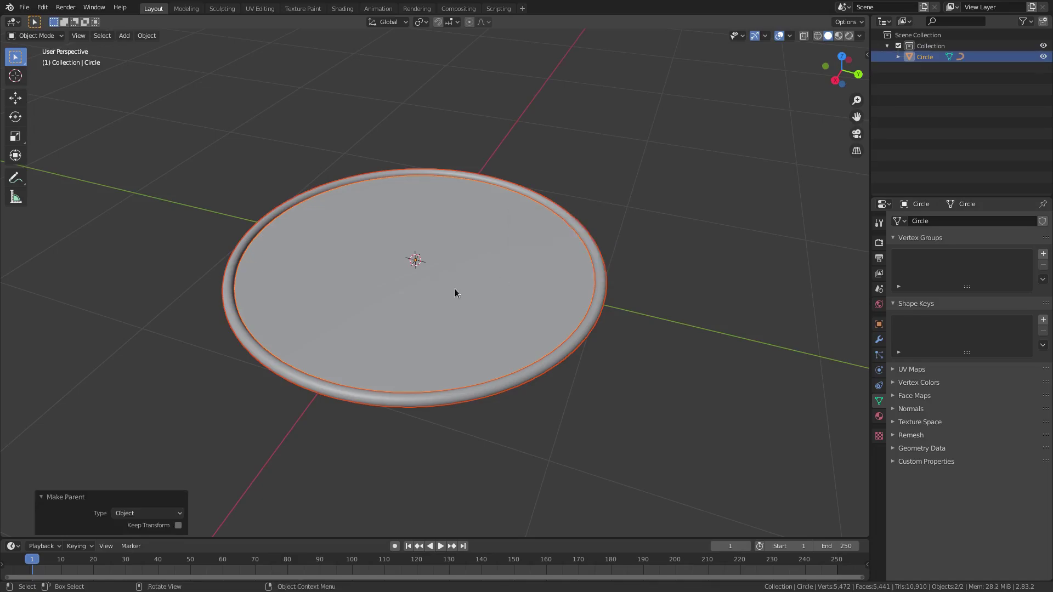
pyautogui.click(458, 258)
pyautogui.press('g')
pyautogui.rightClick(552, 269)
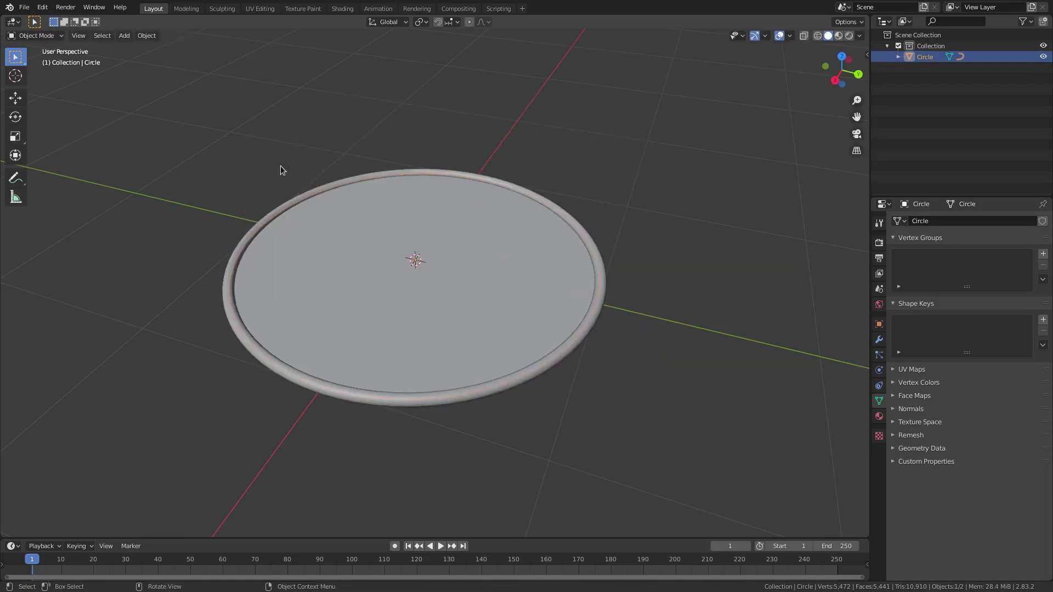
pyautogui.click(147, 38)
pyautogui.click(146, 35)
pyautogui.press('b')
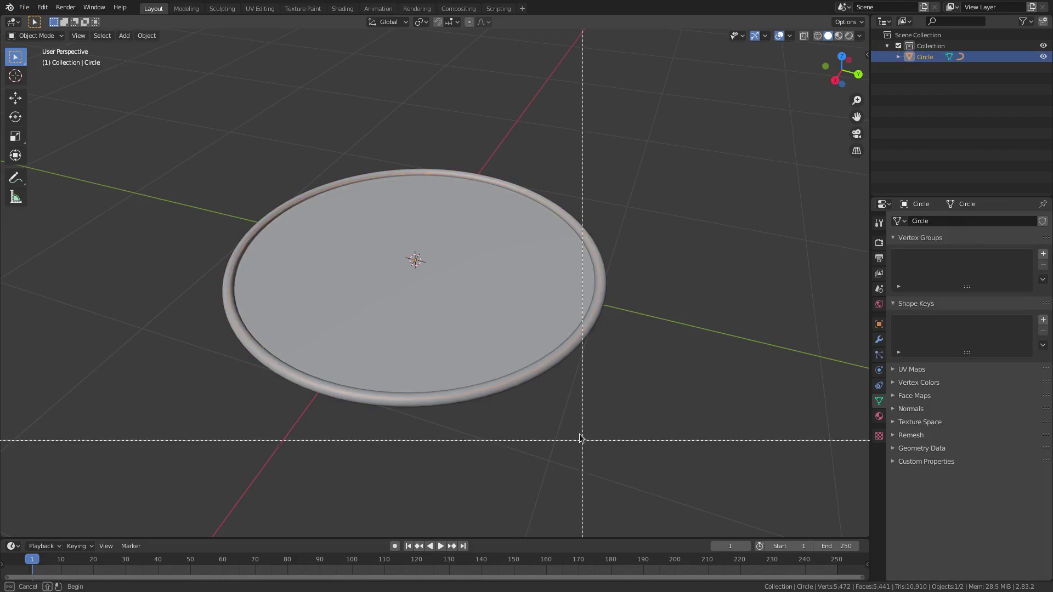
pyautogui.moveTo(580, 439); pyautogui.dragTo(384, 230)
pyautogui.click(400, 256)
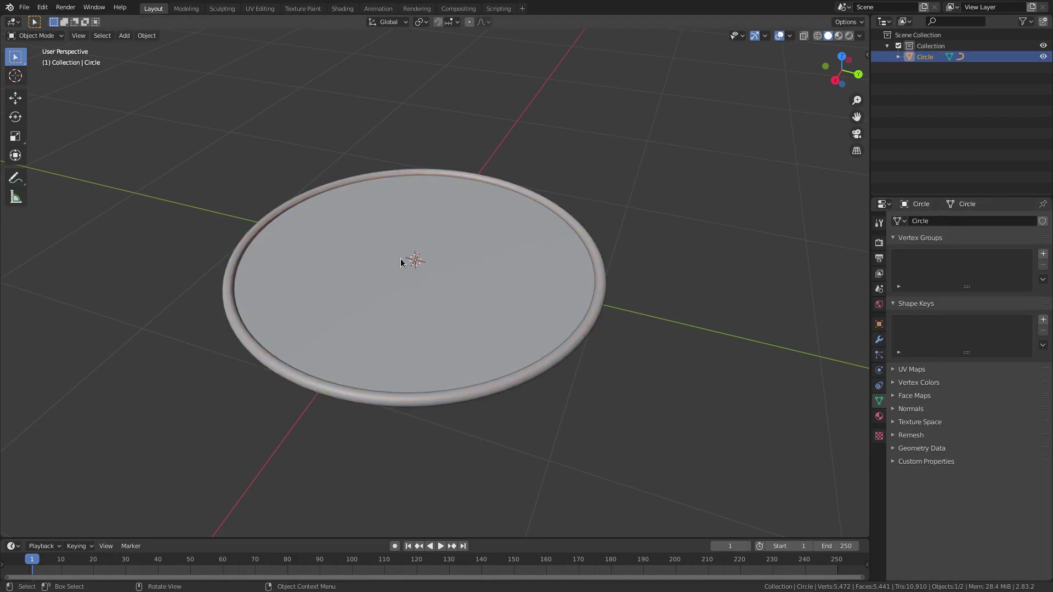
# Try moving only the child ring while its parent disc stays in place.
pyautogui.click(594, 312)
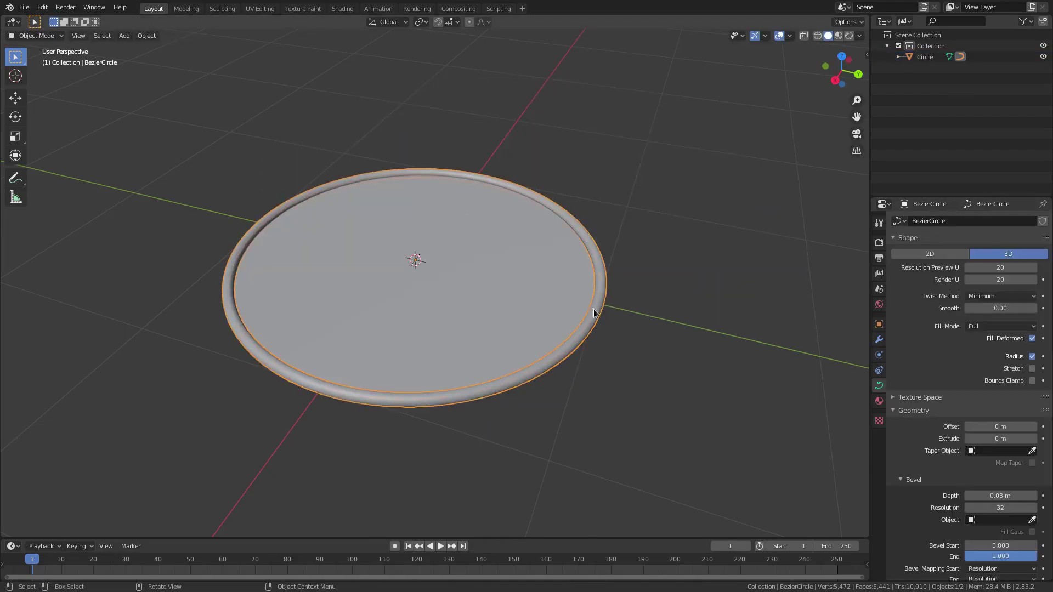
pyautogui.press('g')
pyautogui.press('Escape')
pyautogui.hotkey('shift', 'a')
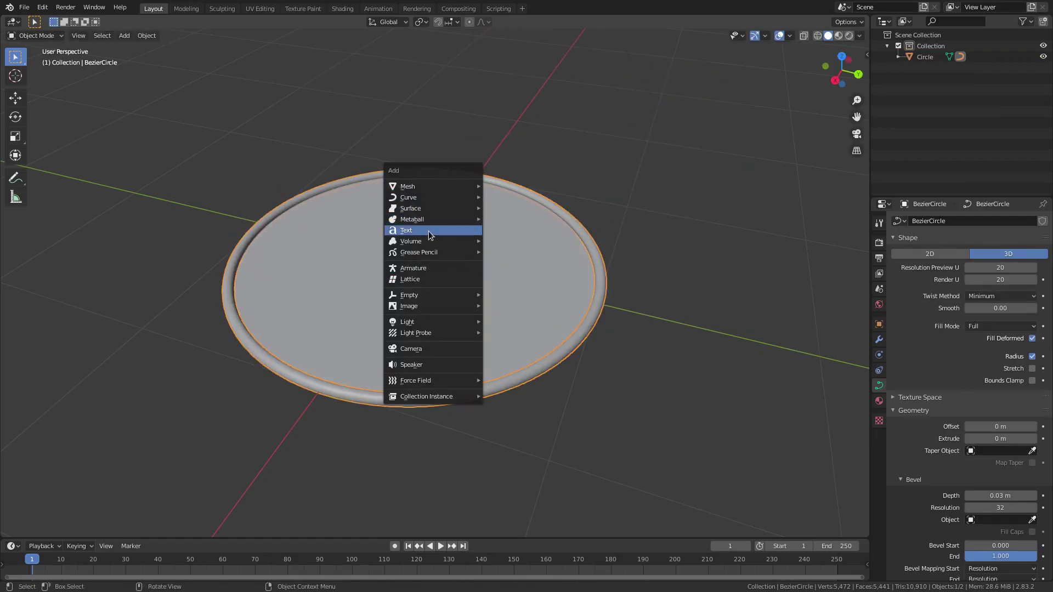
pyautogui.press('Escape')
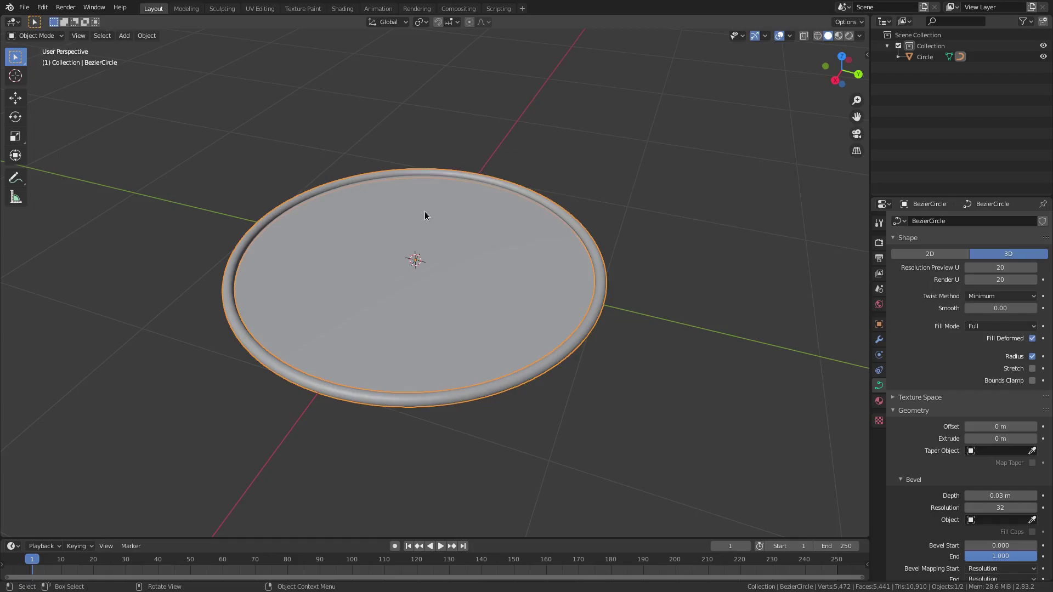
# Move the parent disc together with its ring by about -0.20 m in X, 0.16 m in Y and 0.30 m in Z.
pyautogui.click(464, 196)
pyautogui.moveTo(443, 275); pyautogui.dragTo(492, 243, button='middle')
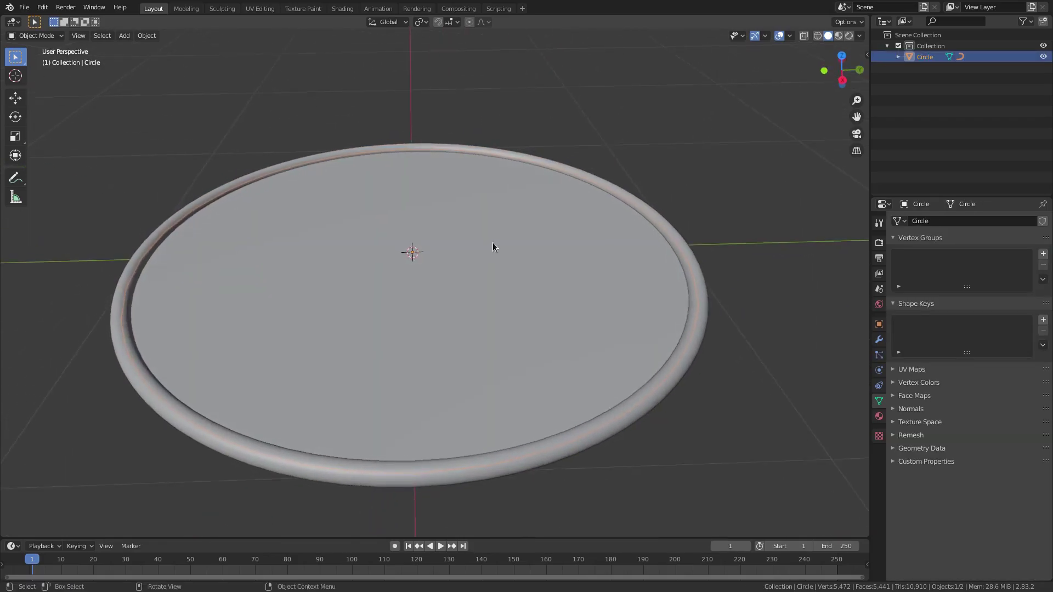
pyautogui.scroll(-4, 492, 242)
pyautogui.press('g')
pyautogui.press('Escape')
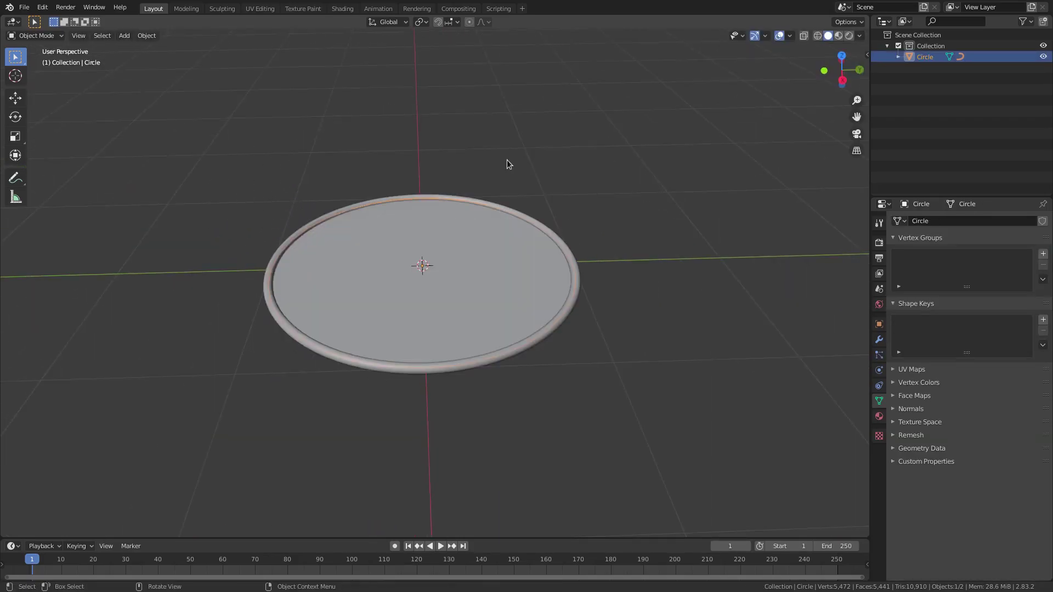
pyautogui.press('g')
pyautogui.click(528, 105)
# Try a trackball rotation of the parent disc together with its ring.
pyautogui.press('r')
pyautogui.press('r')
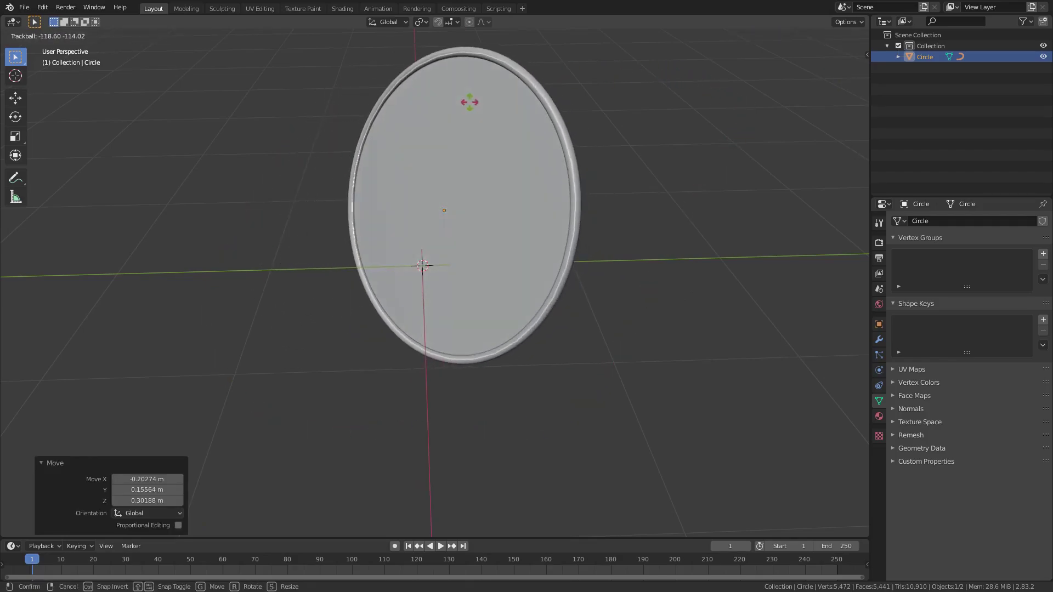
pyautogui.press('Escape')
pyautogui.moveTo(567, 173); pyautogui.dragTo(594, 172, button='middle')
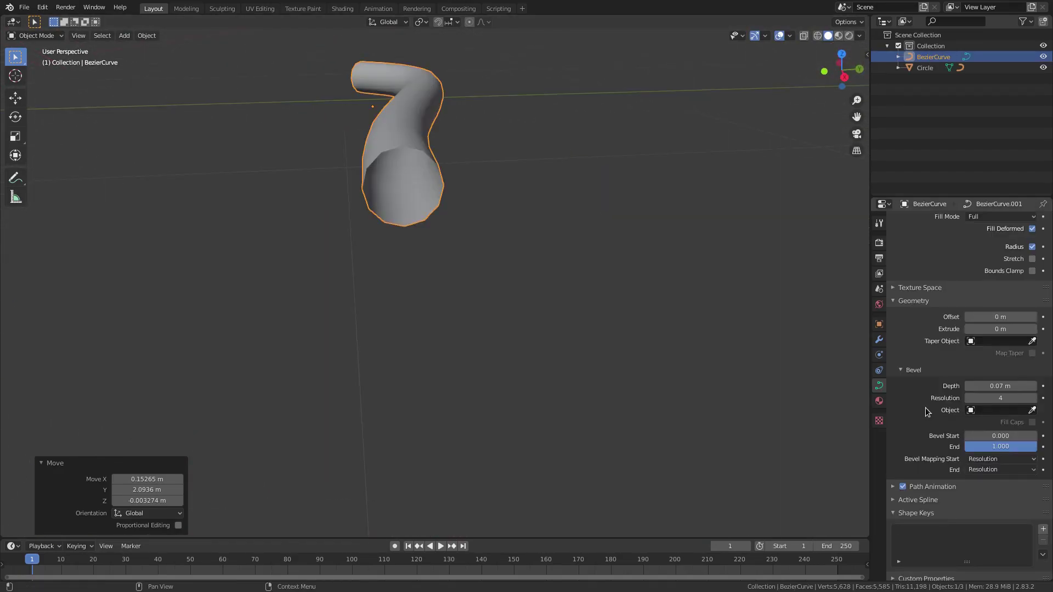
# Shorten the new Bezier curve's tube by raising Bevel Start to 0.448 and on to 0.813, and keyframe it at frame 1.
pyautogui.moveTo(1004, 436)
pyautogui.mouseDown()
pyautogui.moveTo(1050, 435)
pyautogui.moveTo(995, 436)
pyautogui.mouseUp()
pyautogui.moveTo(460, 350)
pyautogui.mouseDown(button='middle')
pyautogui.moveTo(449, 345)
pyautogui.moveTo(503, 357)
pyautogui.moveTo(395, 340)
pyautogui.moveTo(448, 346)
pyautogui.mouseUp(button='middle')
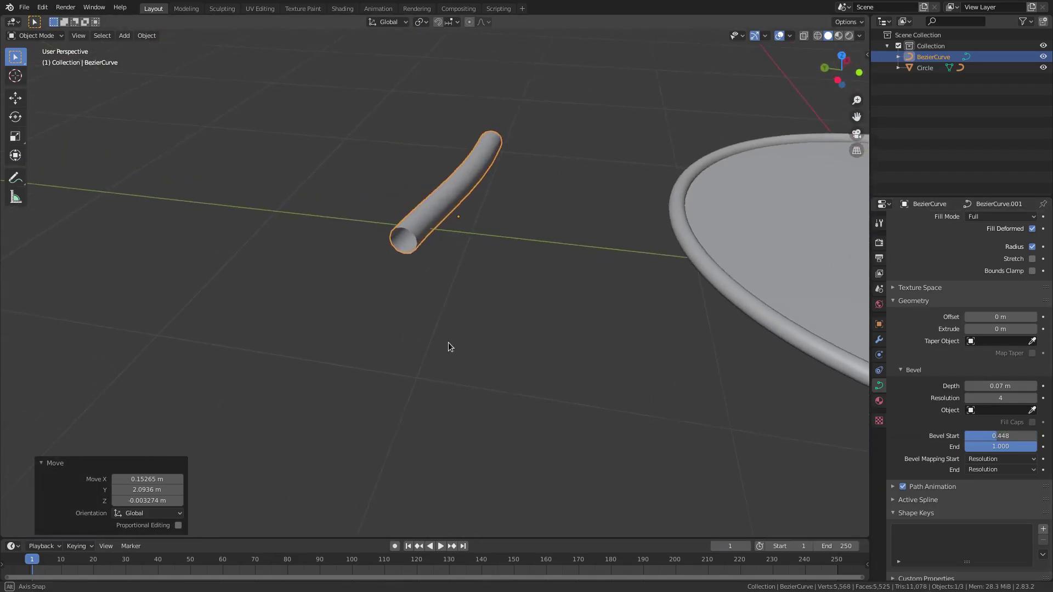
pyautogui.moveTo(1003, 436)
pyautogui.mouseDown()
pyautogui.moveTo(987, 436)
pyautogui.moveTo(1024, 439)
pyautogui.mouseUp()
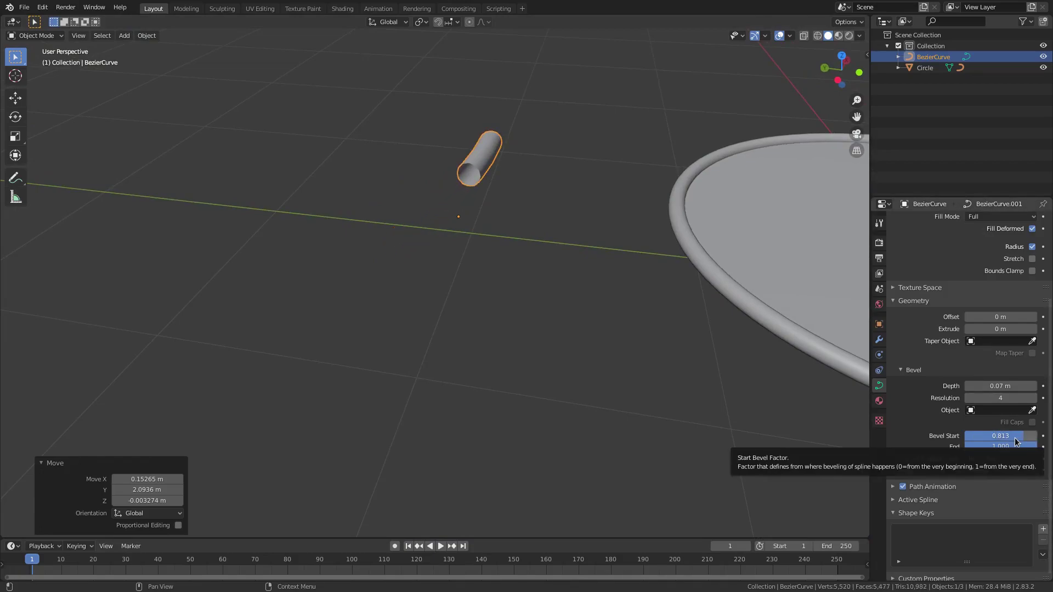
pyautogui.press('i')
# At frame 22, set the curve's Bevel Start to 0.231 and insert a second keyframe for it.
pyautogui.moveTo(481, 536); pyautogui.dragTo(480, 517)
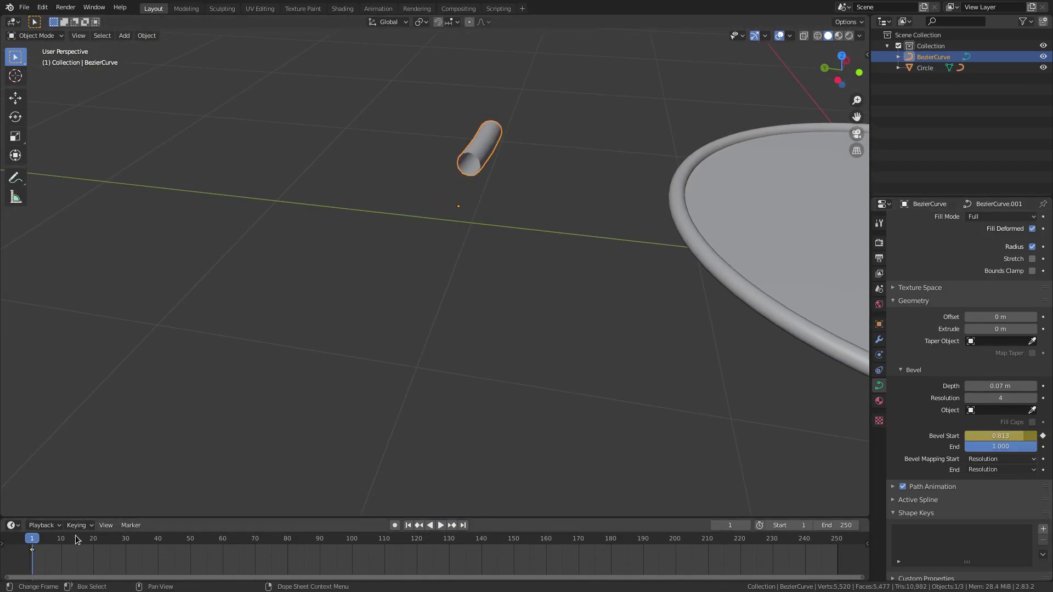
pyautogui.click(99, 538)
pyautogui.moveTo(1003, 435); pyautogui.dragTo(988, 437)
pyautogui.press('i')
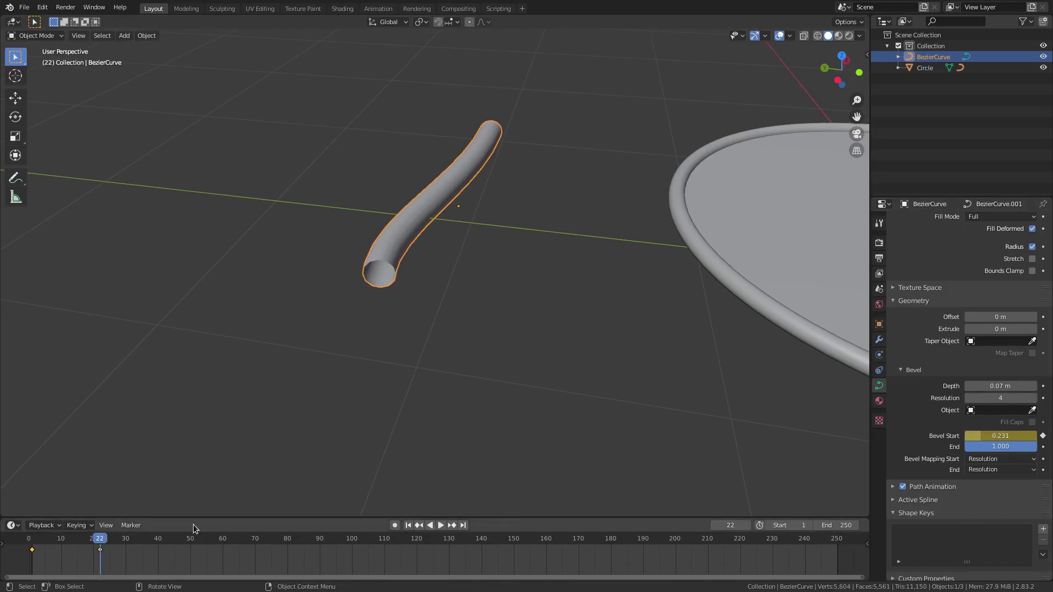
# Play the Bevel Start animation and restart it from the first frame several times to watch the tube grow.
pyautogui.click(417, 525)
pyautogui.click(440, 525)
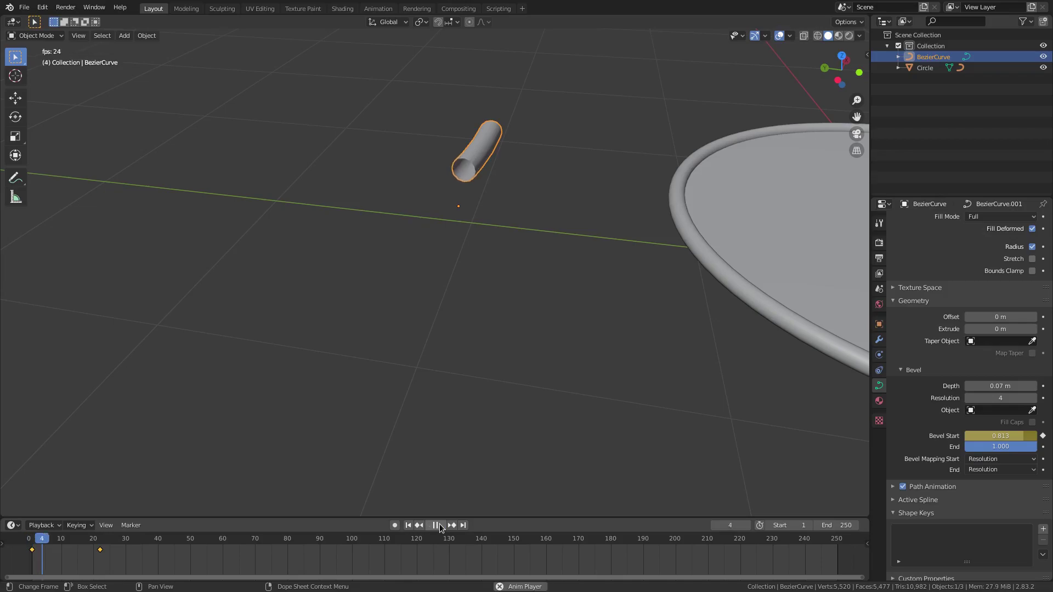
pyautogui.click(409, 526)
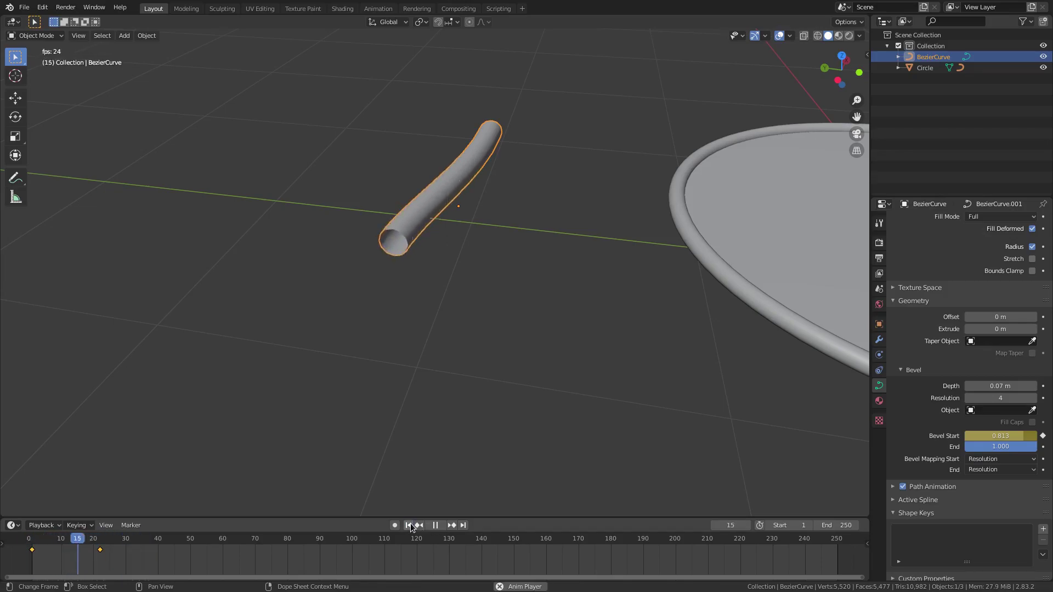
pyautogui.click(409, 525)
pyautogui.click(410, 526)
pyautogui.click(411, 525)
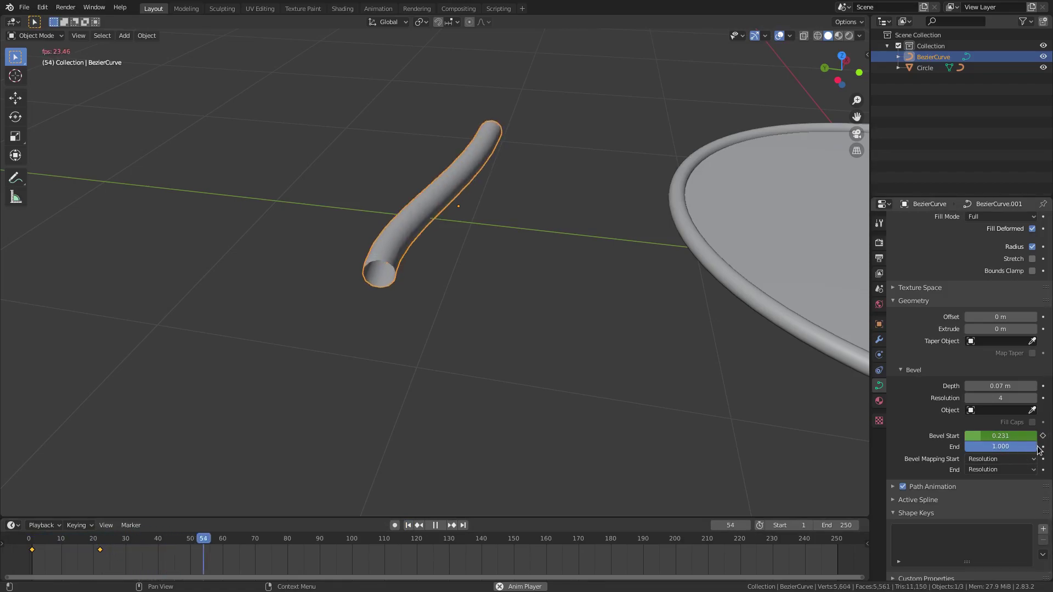
# Stop the animation playback and set both the Start and End Bevel Mapping of the curve to Segments.
pyautogui.press('space')
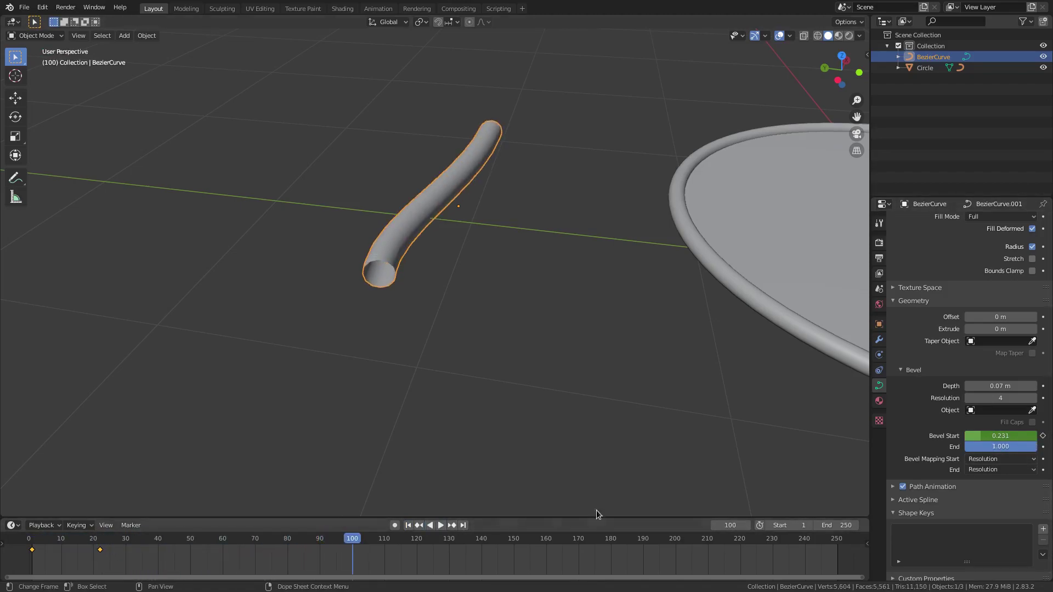
pyautogui.click(995, 459)
pyautogui.click(1001, 483)
pyautogui.click(996, 460)
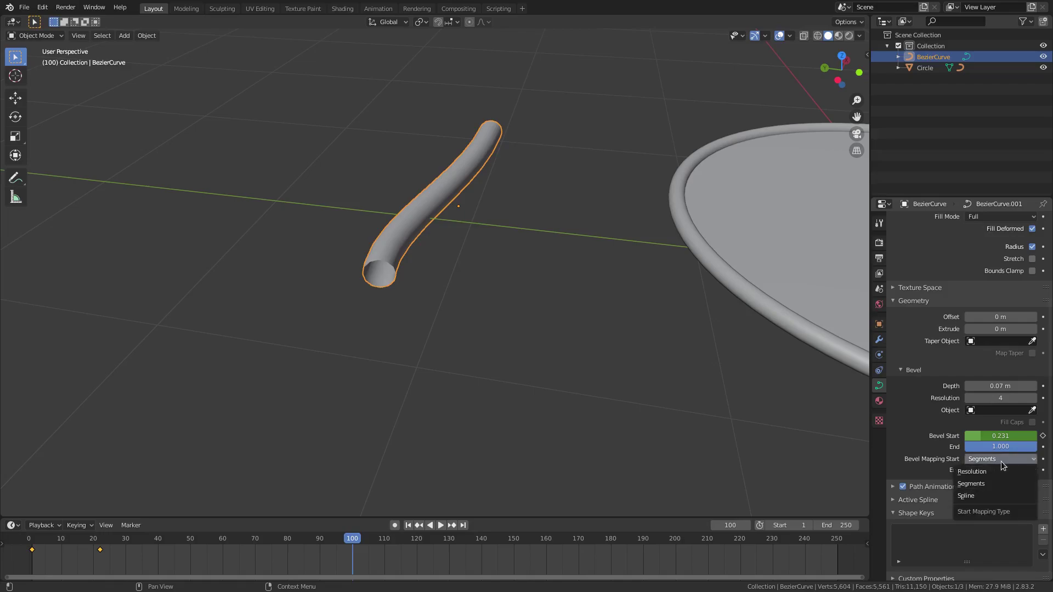
pyautogui.click(1001, 470)
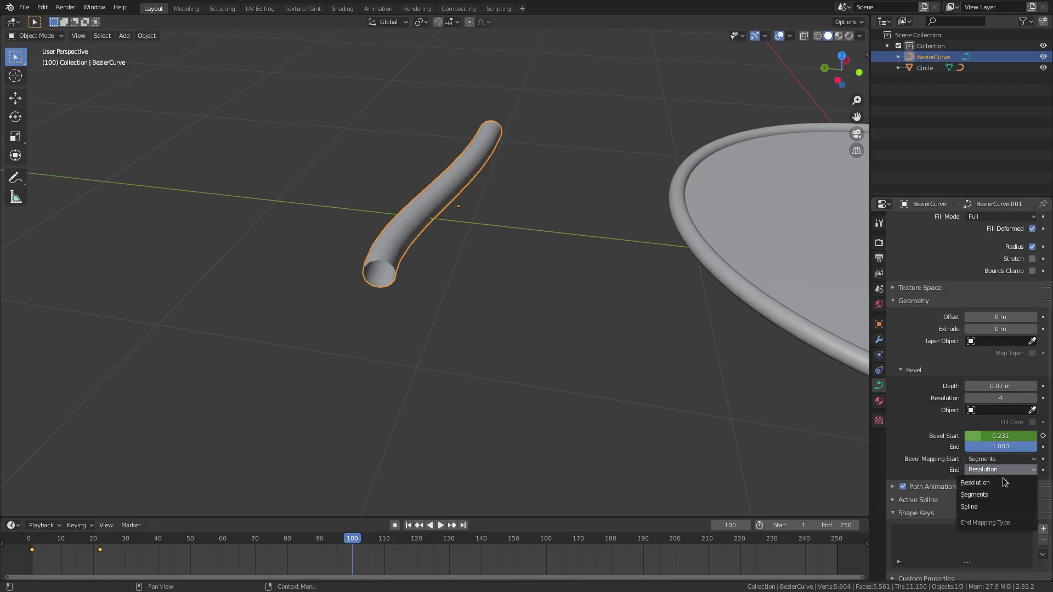
pyautogui.click(998, 494)
pyautogui.moveTo(1023, 447)
pyautogui.mouseDown()
pyautogui.moveTo(970, 447)
pyautogui.moveTo(1034, 447)
pyautogui.mouseUp()
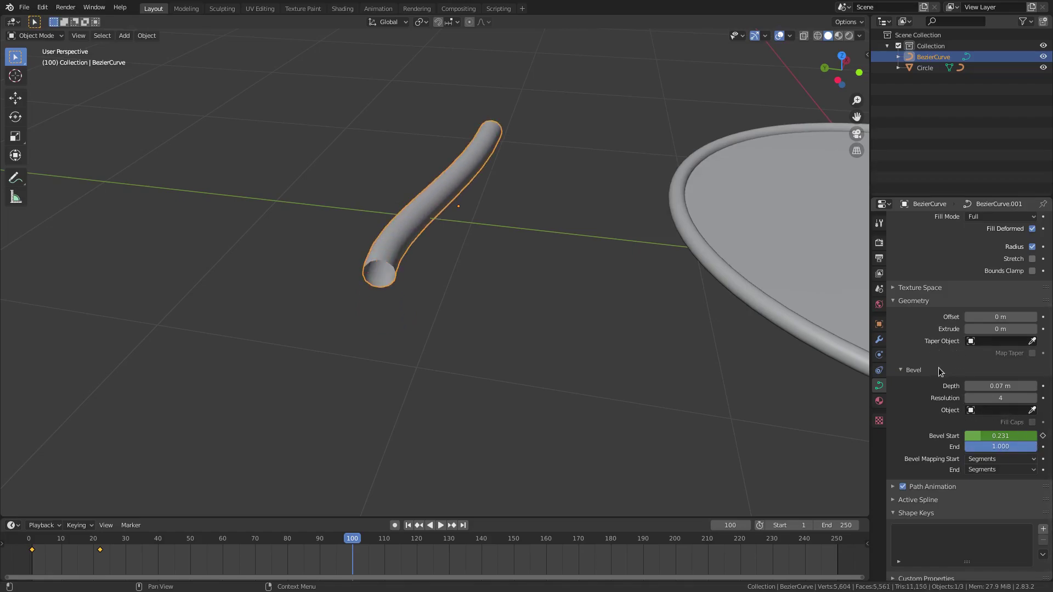
# Assign BezierCircle as the curve's Taper Object and set its Extrude to 0.34 m.
pyautogui.click(992, 341)
pyautogui.click(1032, 353)
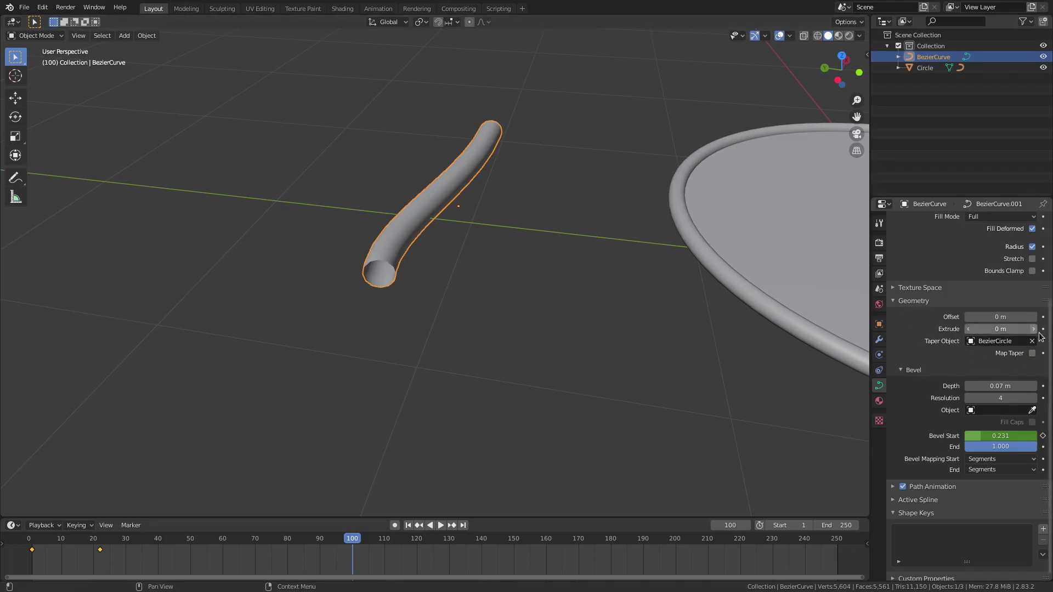
pyautogui.moveTo(1000, 329); pyautogui.dragTo(1036, 329)
# Try the Back fill mode on the extruded curve and switch it to Half.
pyautogui.scroll(3, 954, 242)
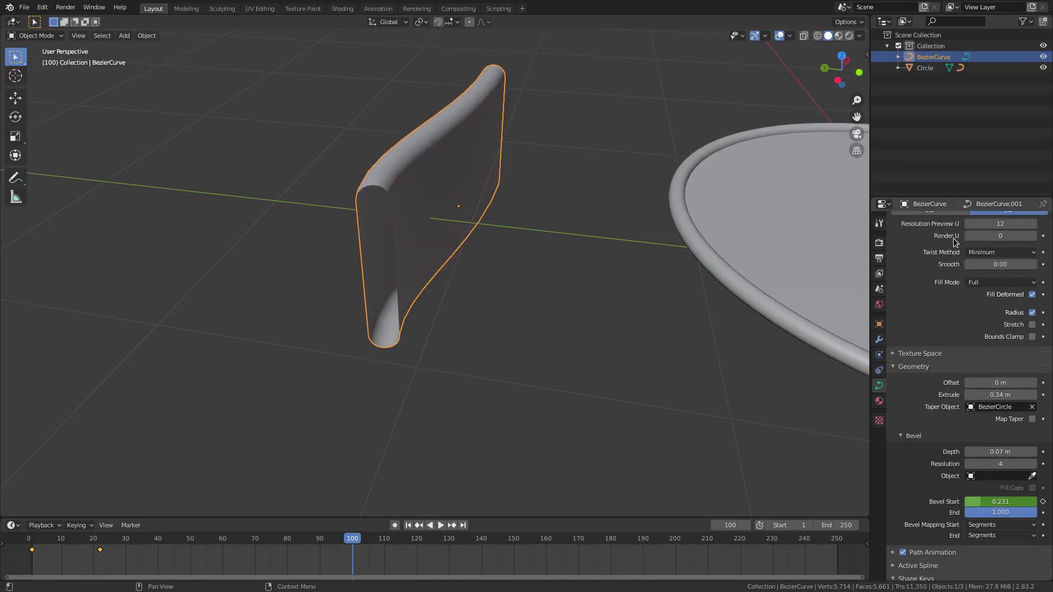
pyautogui.click(1011, 282)
pyautogui.click(1012, 282)
pyautogui.click(1011, 282)
pyautogui.click(998, 306)
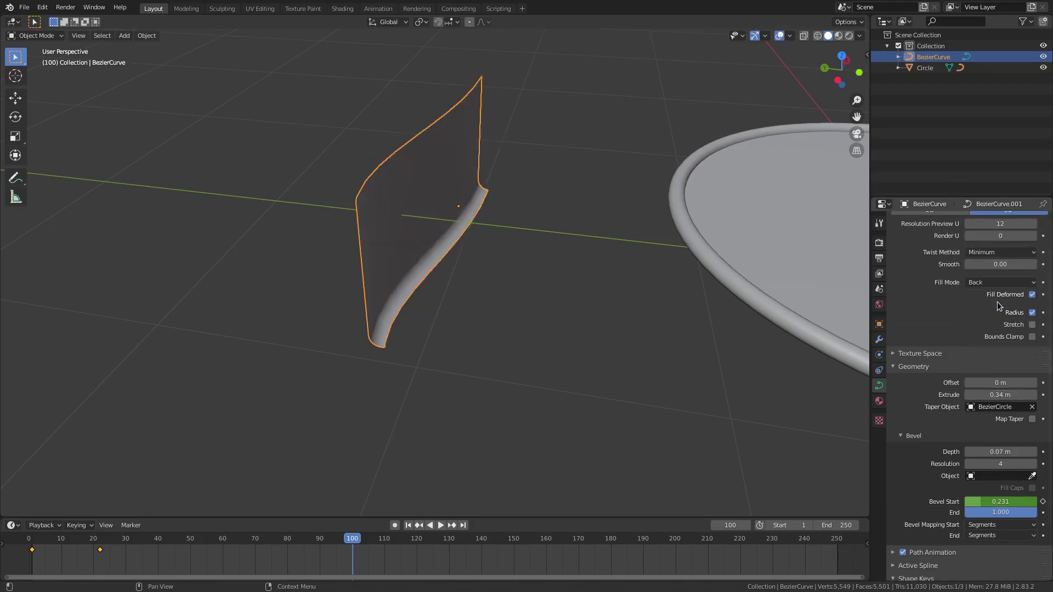
pyautogui.click(1001, 283)
pyautogui.click(992, 331)
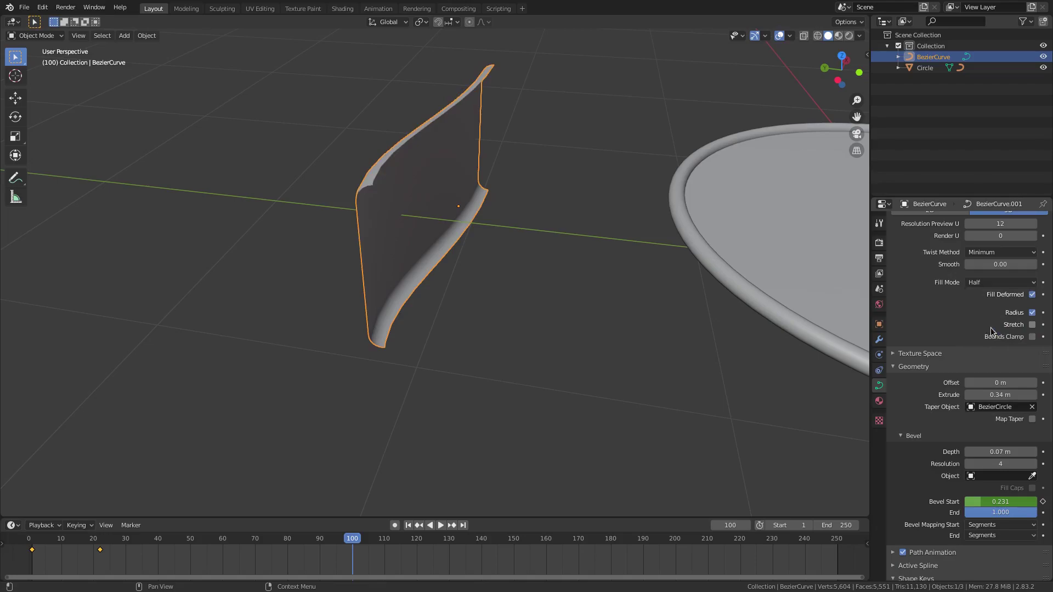
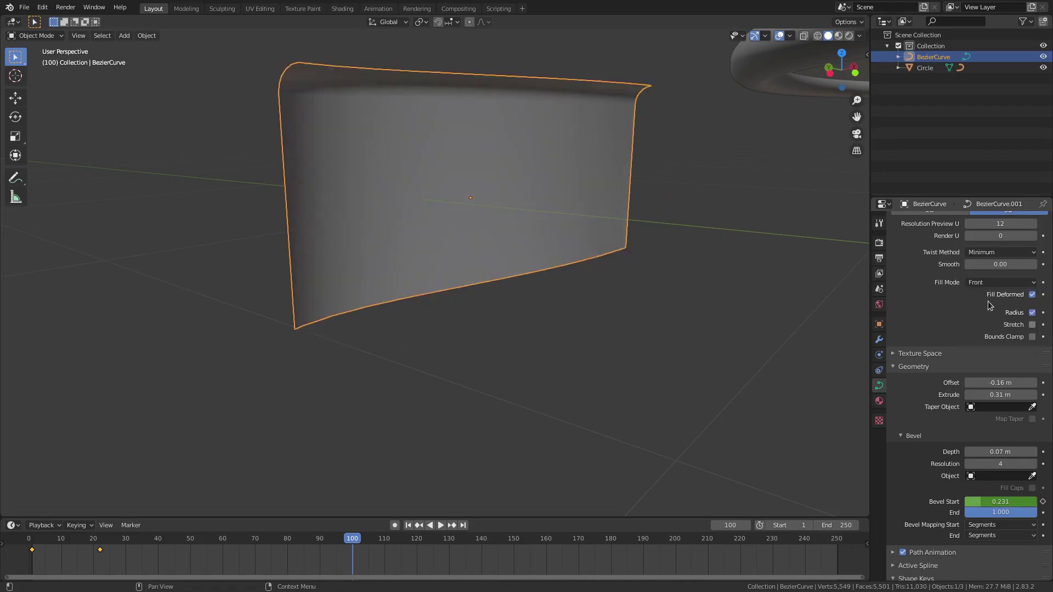
# Set the curve's Fill Mode to Half and inspect the upper and lower rims of the extruded sheet.
pyautogui.click(989, 282)
pyautogui.click(978, 330)
pyautogui.moveTo(618, 252)
pyautogui.mouseDown(button='middle')
pyautogui.moveTo(642, 250)
pyautogui.moveTo(632, 255)
pyautogui.moveTo(622, 234)
pyautogui.moveTo(620, 265)
pyautogui.moveTo(634, 262)
pyautogui.mouseUp(button='middle')
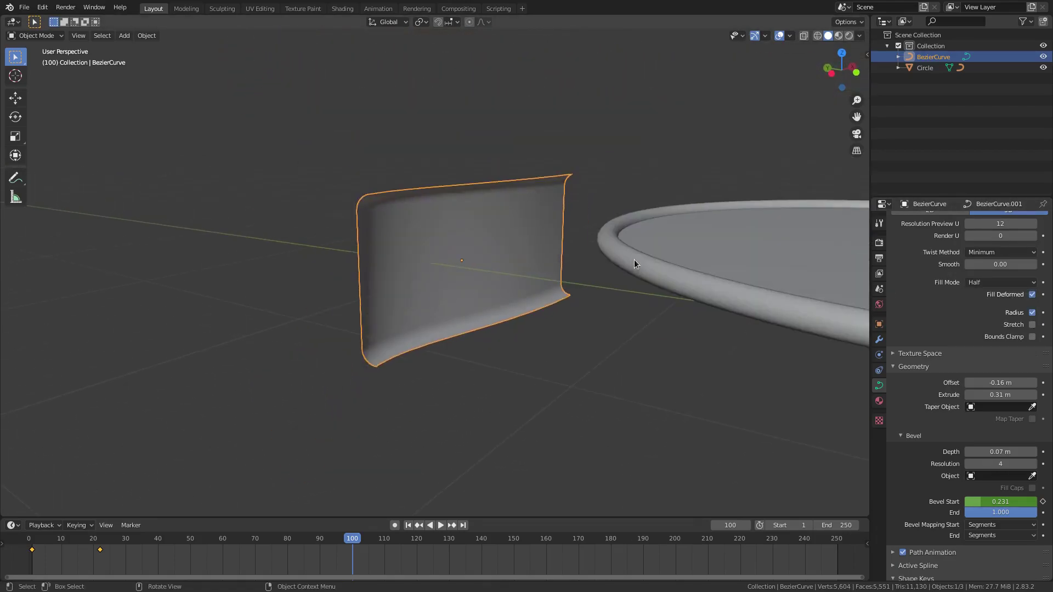
pyautogui.moveTo(511, 261); pyautogui.dragTo(546, 291, button='middle')
pyautogui.scroll(4, 468, 257)
pyautogui.moveTo(522, 407); pyautogui.dragTo(503, 401, button='middle')
pyautogui.scroll(1, 502, 402)
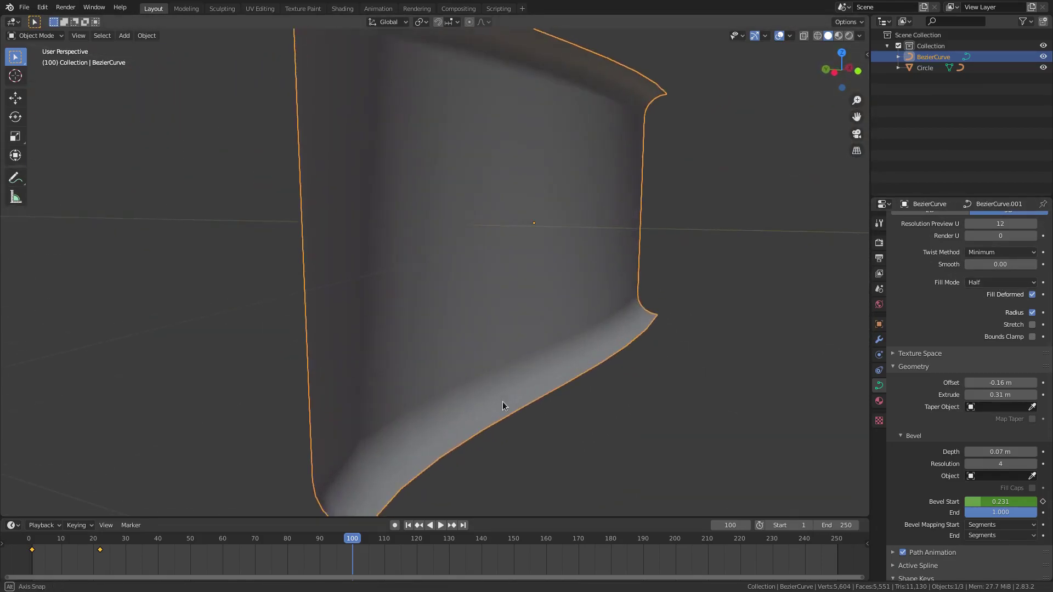
pyautogui.scroll(-3, 508, 406)
# In Edit Mode, move the curve's near end point, extrude a new control point from it, and reposition that point.
pyautogui.press('Tab')
pyautogui.click(401, 307)
pyautogui.press('g')
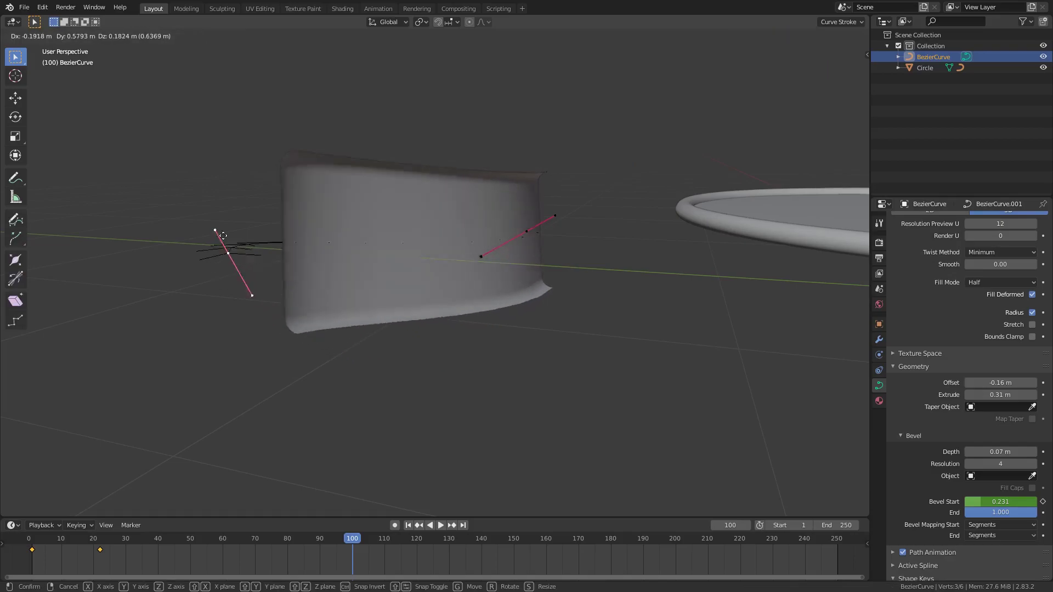
pyautogui.click(378, 321)
pyautogui.press('e')
pyautogui.click(120, 372)
pyautogui.moveTo(324, 310); pyautogui.dragTo(364, 310, button='middle')
pyautogui.press('g')
pyautogui.click(695, 347)
pyautogui.moveTo(695, 347); pyautogui.dragTo(538, 237, button='middle')
pyautogui.scroll(2, 535, 233)
pyautogui.scroll(-3, 414, 267)
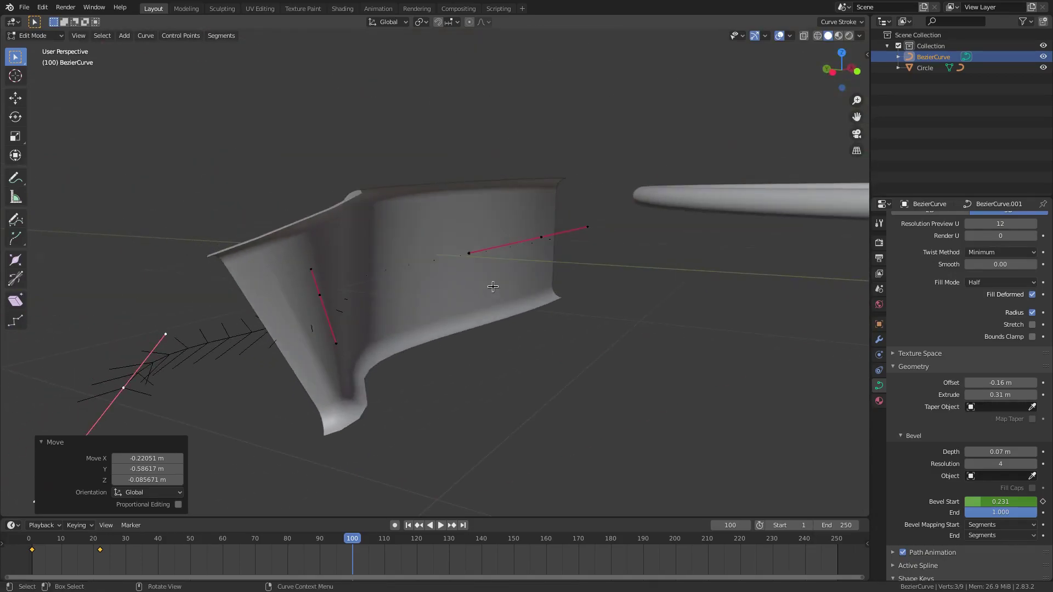
pyautogui.press('Tab')
# Rotate the curve object by -80.7° about the global X axis.
pyautogui.press('r')
pyautogui.press('y')
pyautogui.press('x')
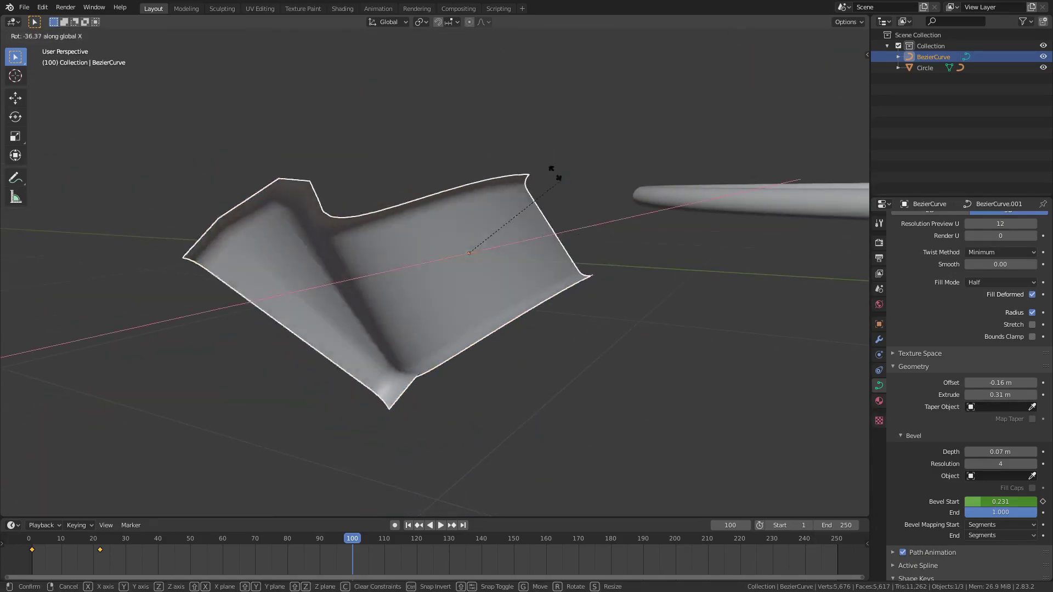
pyautogui.click(486, 218)
pyautogui.moveTo(486, 218); pyautogui.dragTo(434, 214, button='middle')
pyautogui.scroll(4, 449, 242)
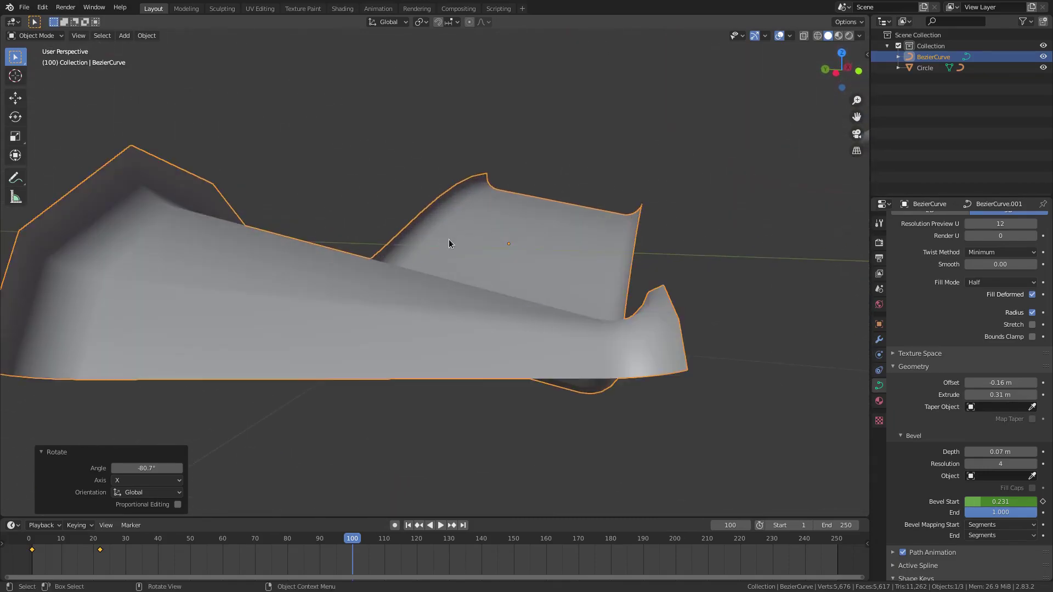
pyautogui.scroll(-3, 461, 248)
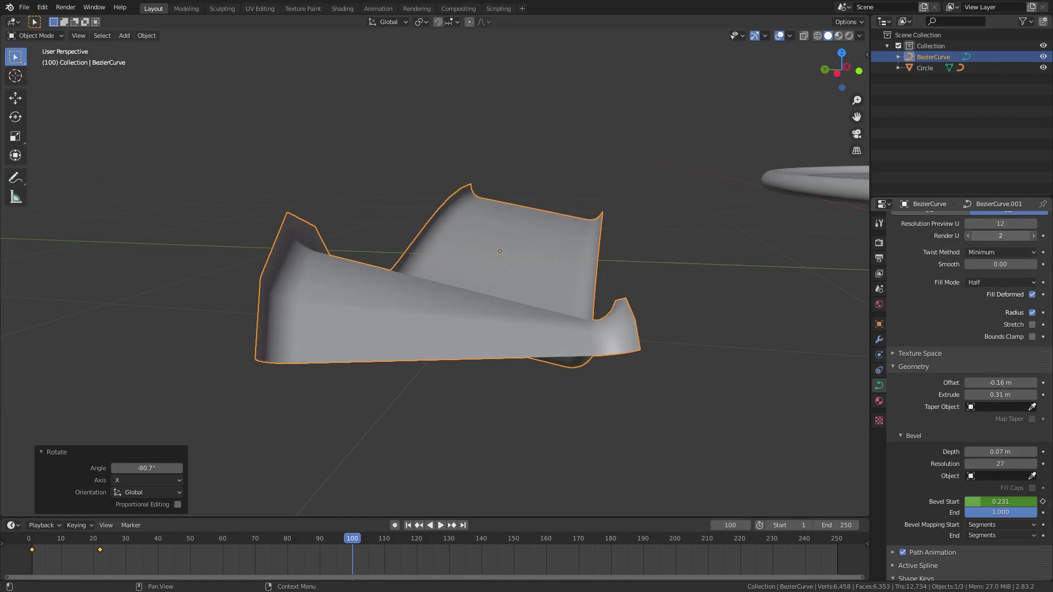
# Raise the curve's Resolution Preview U to 64 and set its Twist Method to Tangent.
pyautogui.moveTo(1000, 224); pyautogui.dragTo(1033, 223)
pyautogui.moveTo(756, 247)
pyautogui.mouseDown(button='middle')
pyautogui.moveTo(674, 280)
pyautogui.moveTo(759, 263)
pyautogui.mouseUp(button='middle')
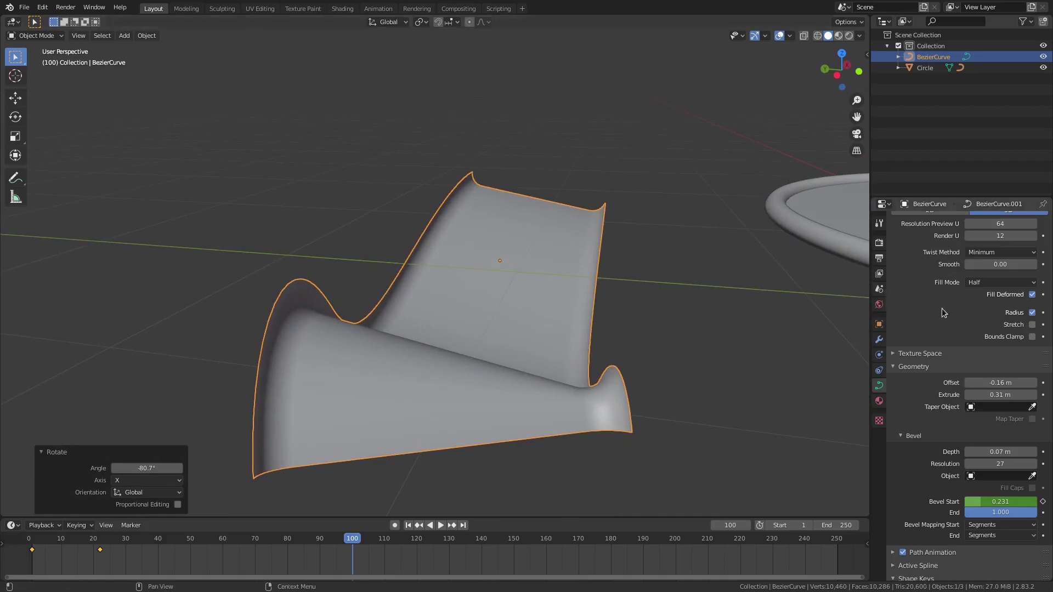
pyautogui.click(995, 280)
pyautogui.click(996, 291)
pyautogui.moveTo(631, 290); pyautogui.dragTo(691, 264, button='middle')
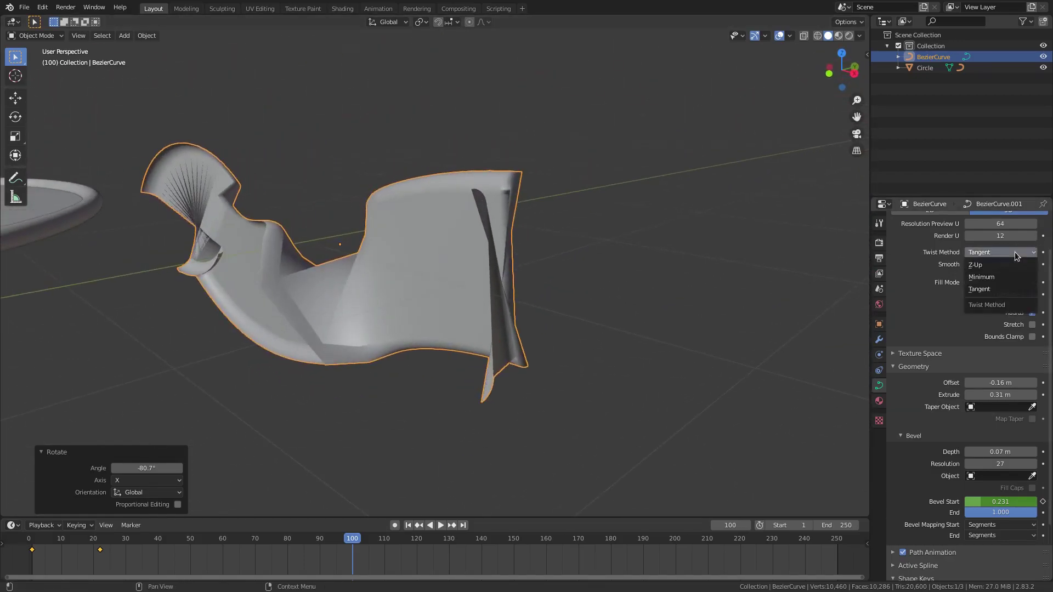
# Set the curve's Extrude to 0 m and compare the Z-Up twist method with Tangent, leaving Tangent selected.
pyautogui.click(1005, 264)
pyautogui.moveTo(1009, 396); pyautogui.dragTo(968, 397)
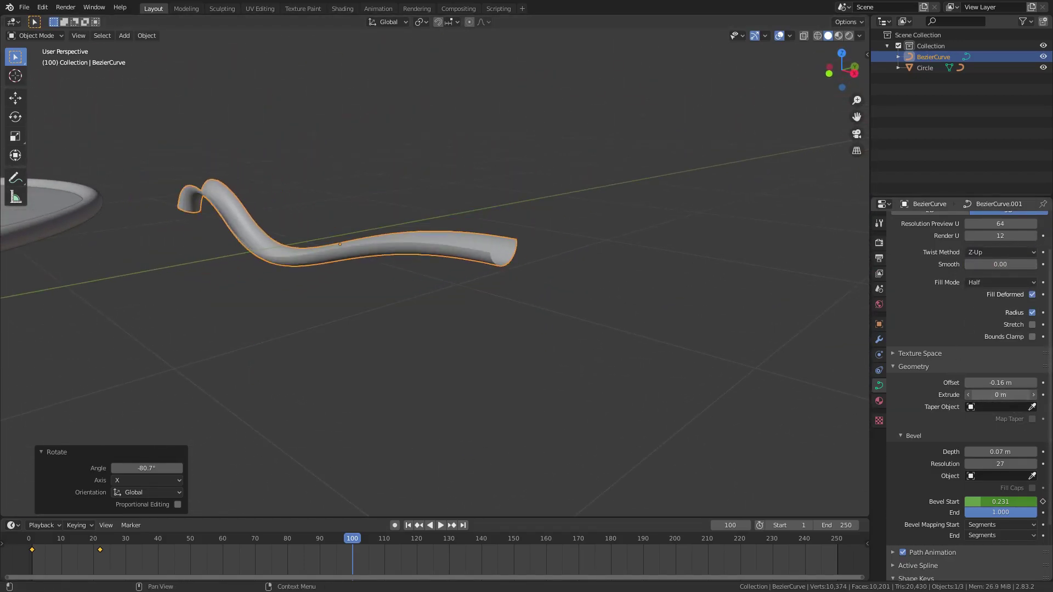
pyautogui.moveTo(521, 290); pyautogui.dragTo(712, 267, button='middle')
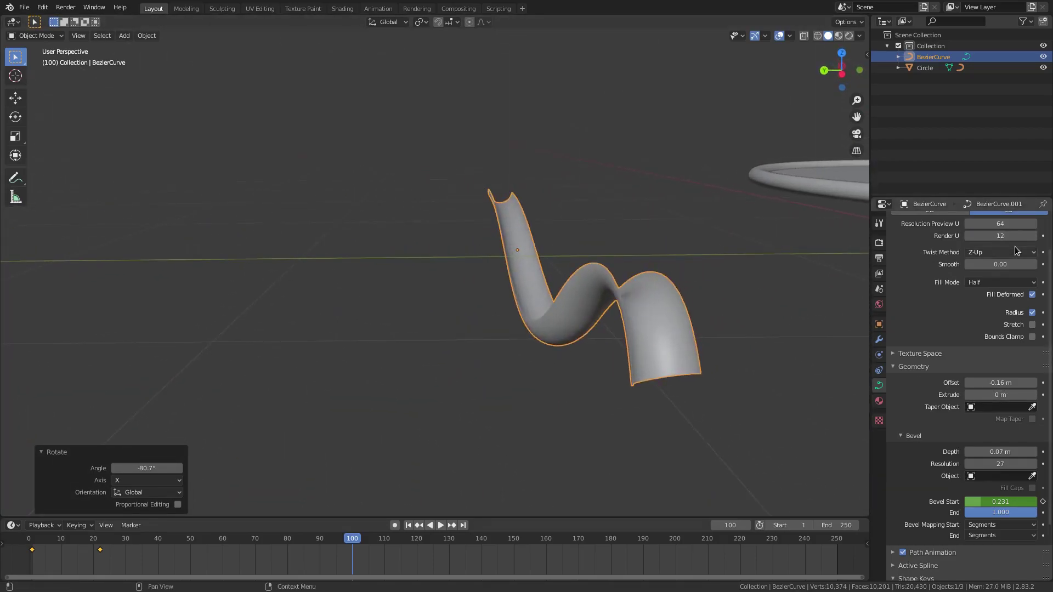
pyautogui.click(1001, 279)
pyautogui.click(980, 289)
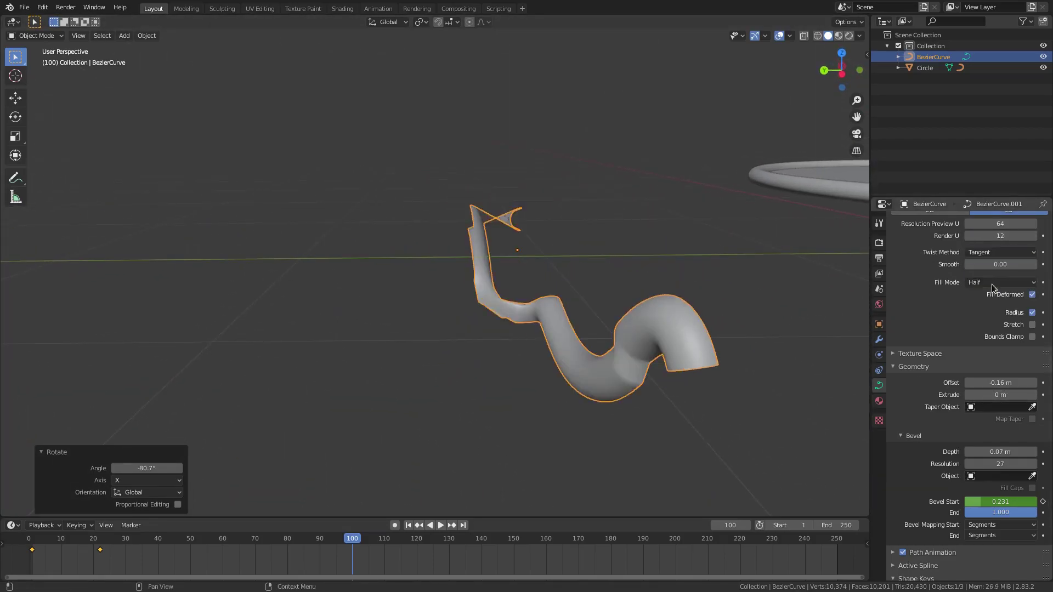
pyautogui.moveTo(685, 282); pyautogui.dragTo(673, 228, button='middle')
# In Edit Mode, move the end control point beyond the wavy part of the curve to a new position.
pyautogui.press('Tab')
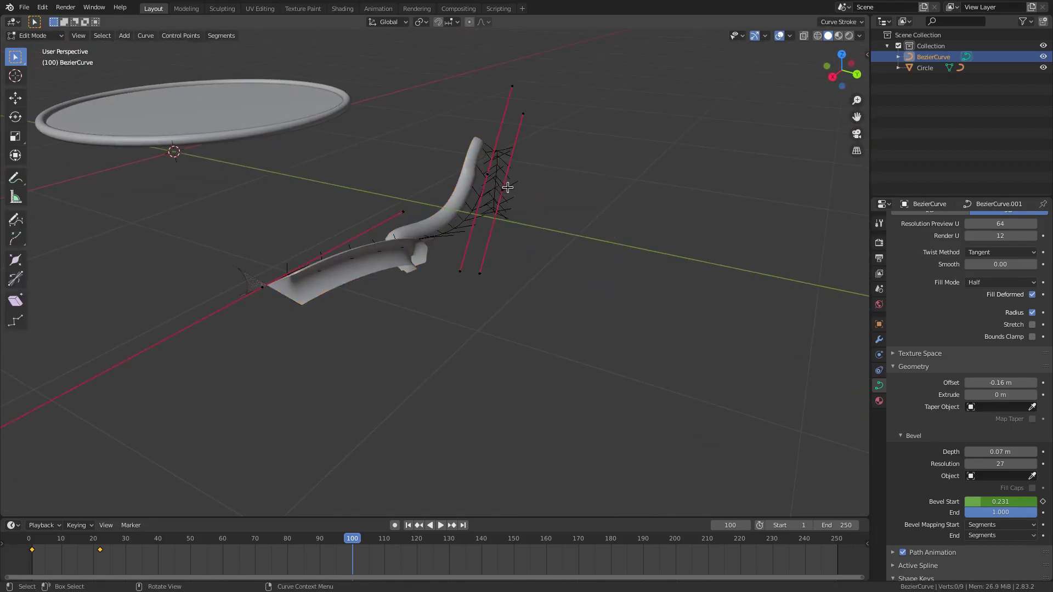
pyautogui.moveTo(500, 188); pyautogui.dragTo(383, 189, button='middle')
pyautogui.click(712, 238)
pyautogui.press('g')
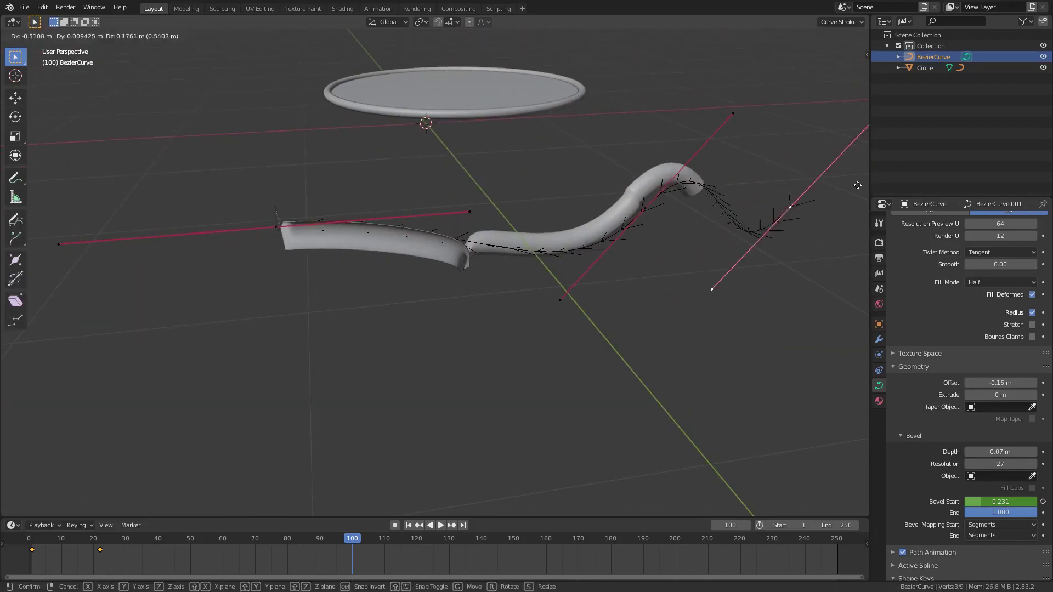
pyautogui.click(116, 182)
# Move the control point at the curve's opposite end farther outward to stretch the curve, and return to Object Mode.
pyautogui.click(267, 232)
pyautogui.press('g')
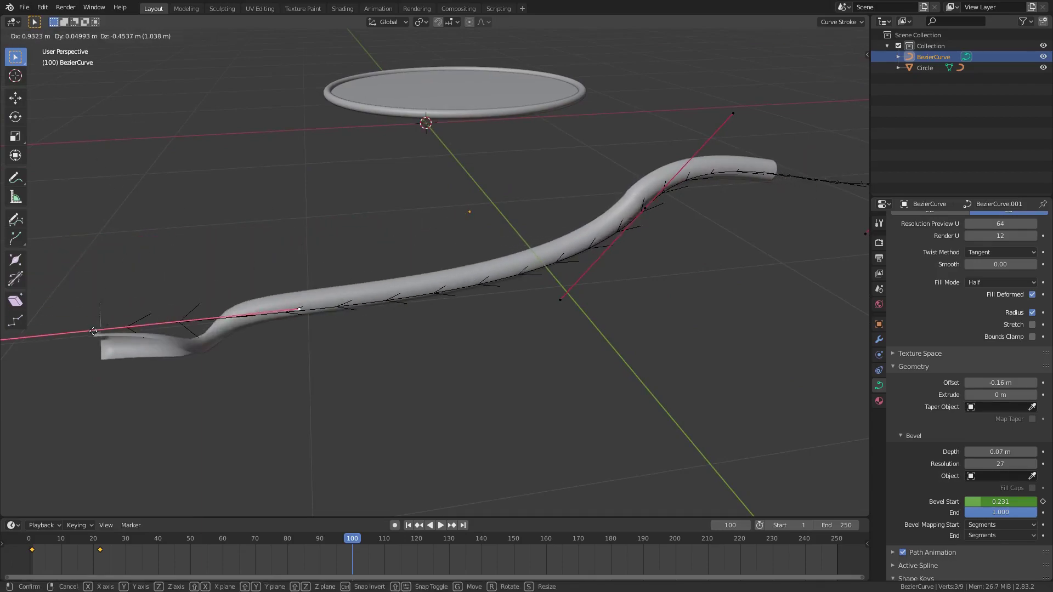
pyautogui.click(84, 239)
pyautogui.press('g')
pyautogui.click(295, 211)
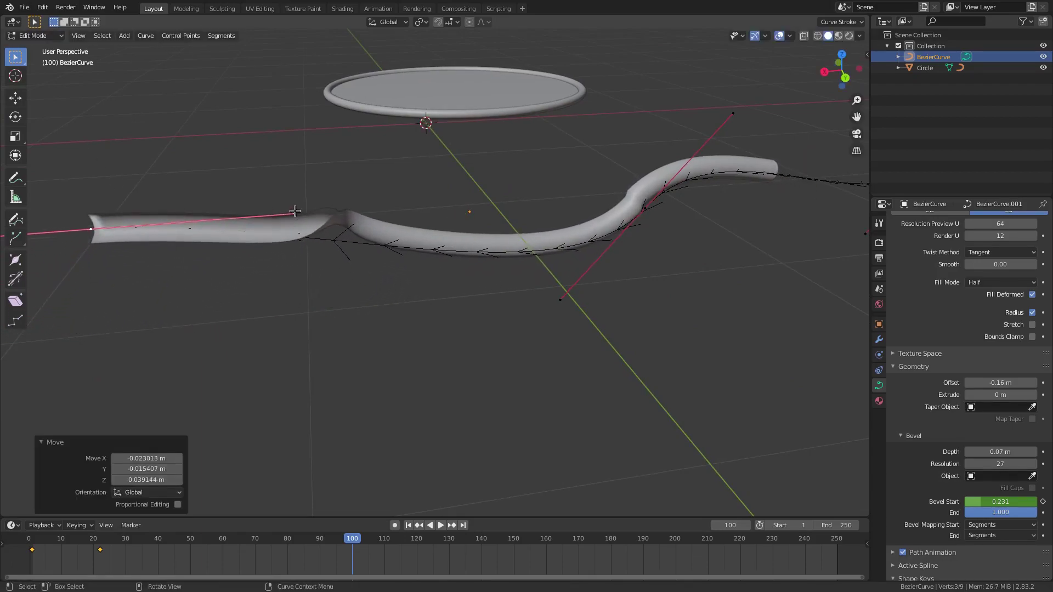
pyautogui.moveTo(541, 268); pyautogui.dragTo(554, 329, button='middle')
pyautogui.press('Tab')
pyautogui.moveTo(544, 281); pyautogui.dragTo(449, 189, button='middle')
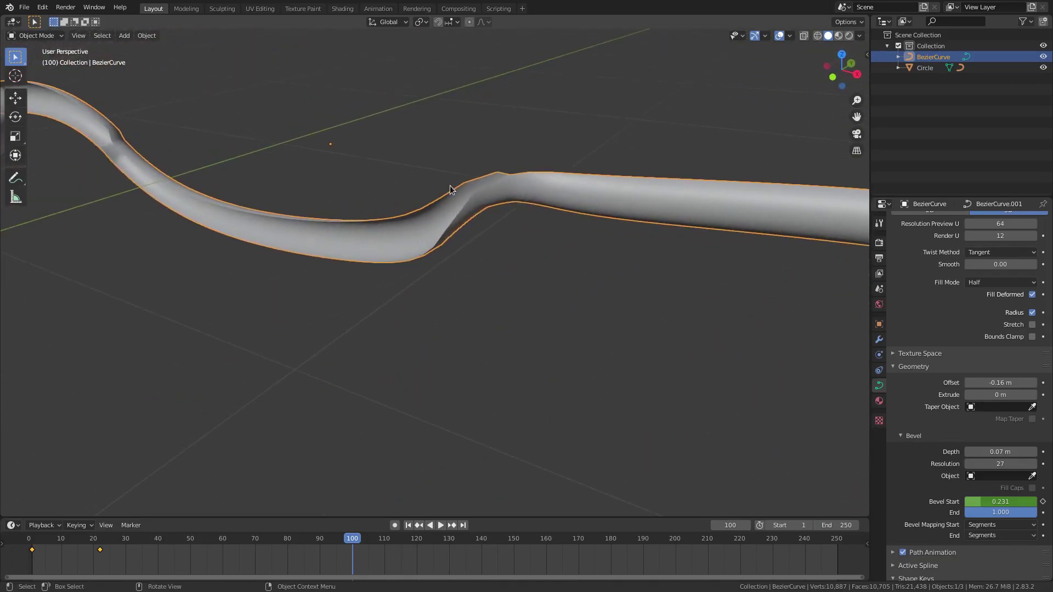
# Try the Z-Up twist method on the stretched curve and return to Tangent, inspecting the twisted sections.
pyautogui.moveTo(327, 248); pyautogui.dragTo(278, 249, button='middle')
pyautogui.scroll(-4, 508, 212)
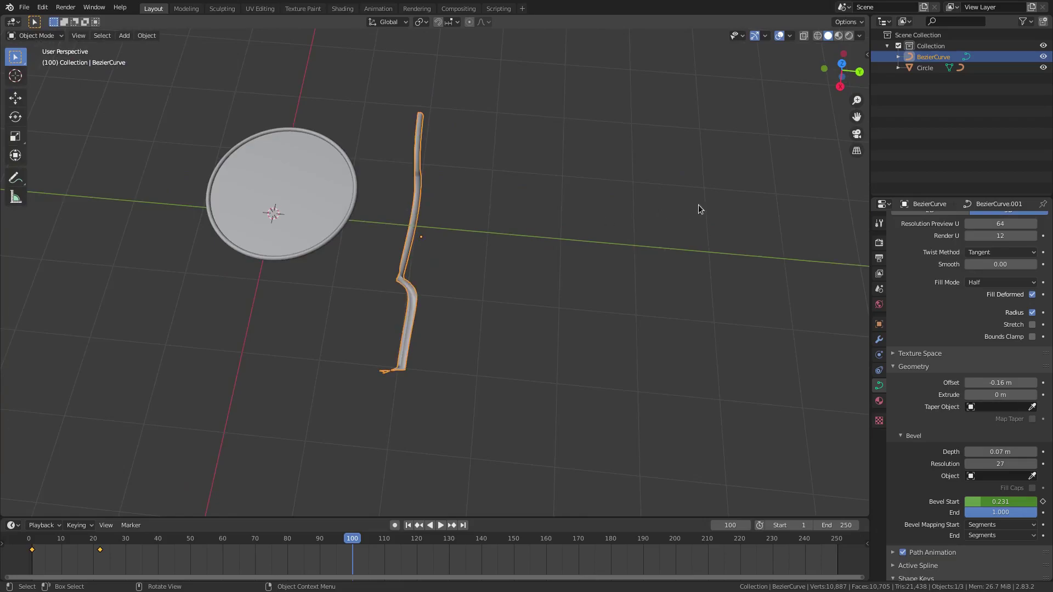
pyautogui.scroll(2, 972, 292)
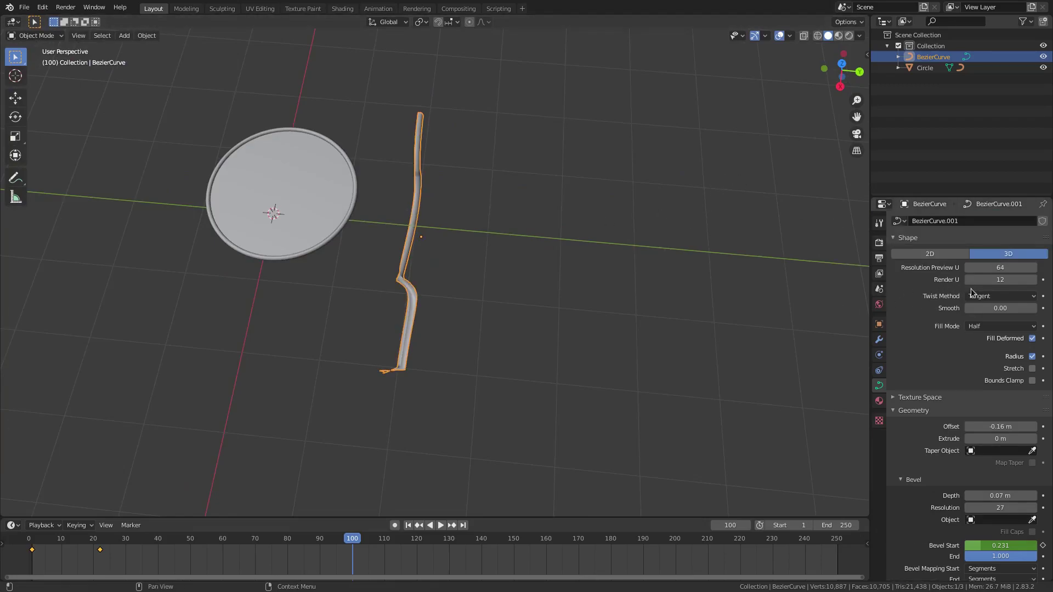
pyautogui.click(985, 310)
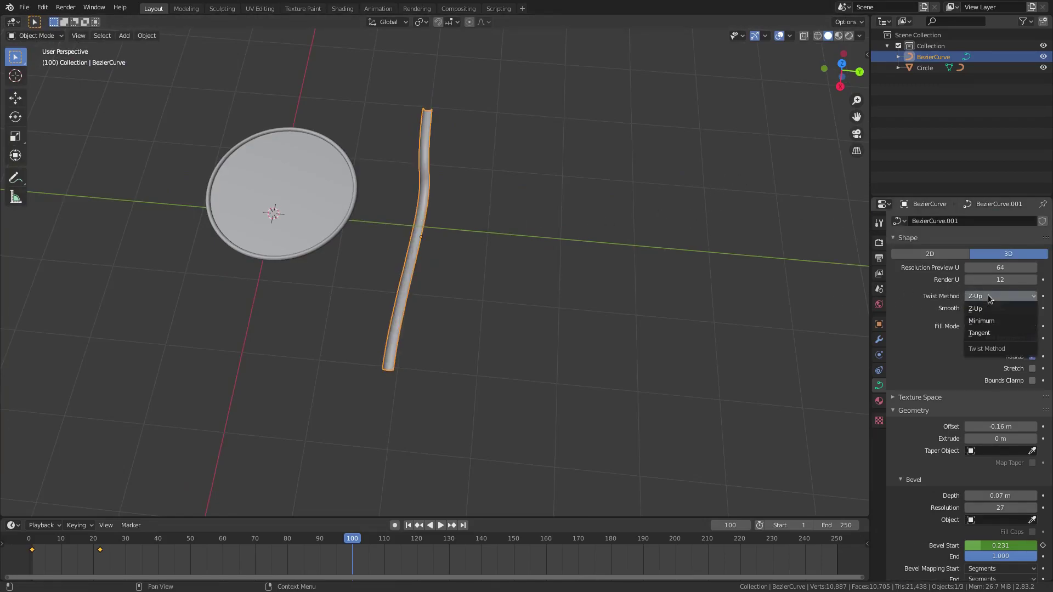
pyautogui.click(982, 333)
pyautogui.moveTo(454, 334); pyautogui.dragTo(472, 312, button='middle')
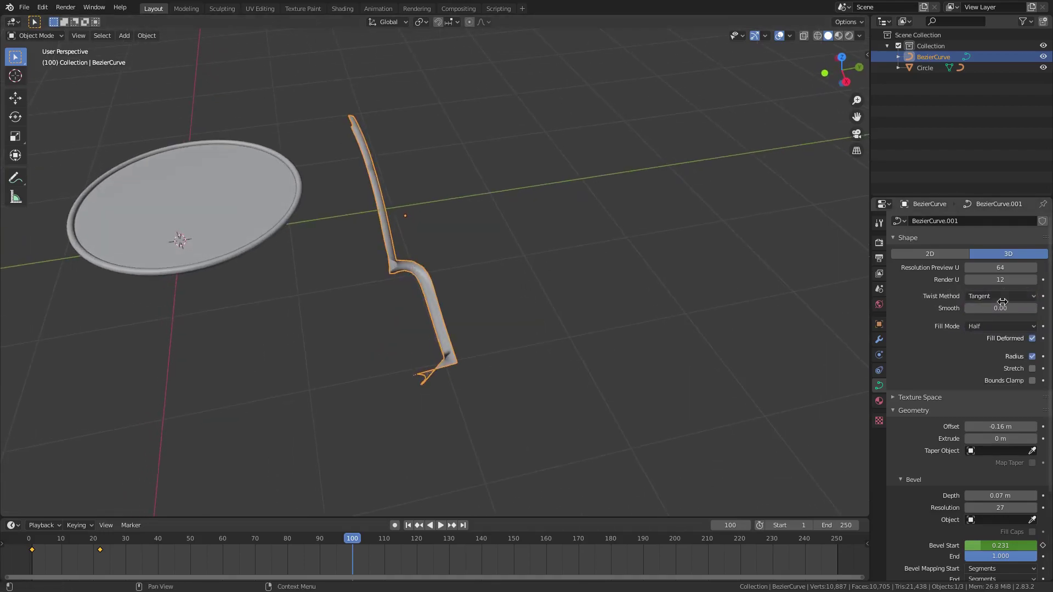
pyautogui.scroll(3, 345, 421)
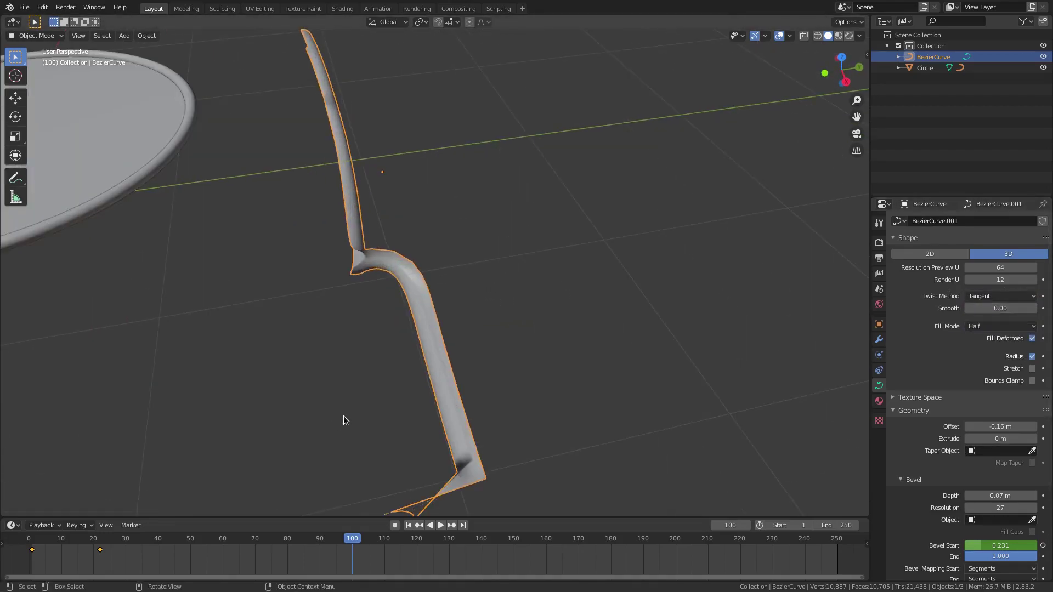
pyautogui.moveTo(426, 422); pyautogui.dragTo(428, 401, button='middle')
# Set the curve's Smooth to 1.59 and extrude its end point by about 1.69, 1.25 and -0.47 m in X, Y and Z.
pyautogui.moveTo(999, 309)
pyautogui.mouseDown()
pyautogui.moveTo(1030, 308)
pyautogui.moveTo(987, 308)
pyautogui.mouseUp()
pyautogui.press('Tab')
pyautogui.moveTo(296, 247); pyautogui.dragTo(625, 340, button='middle')
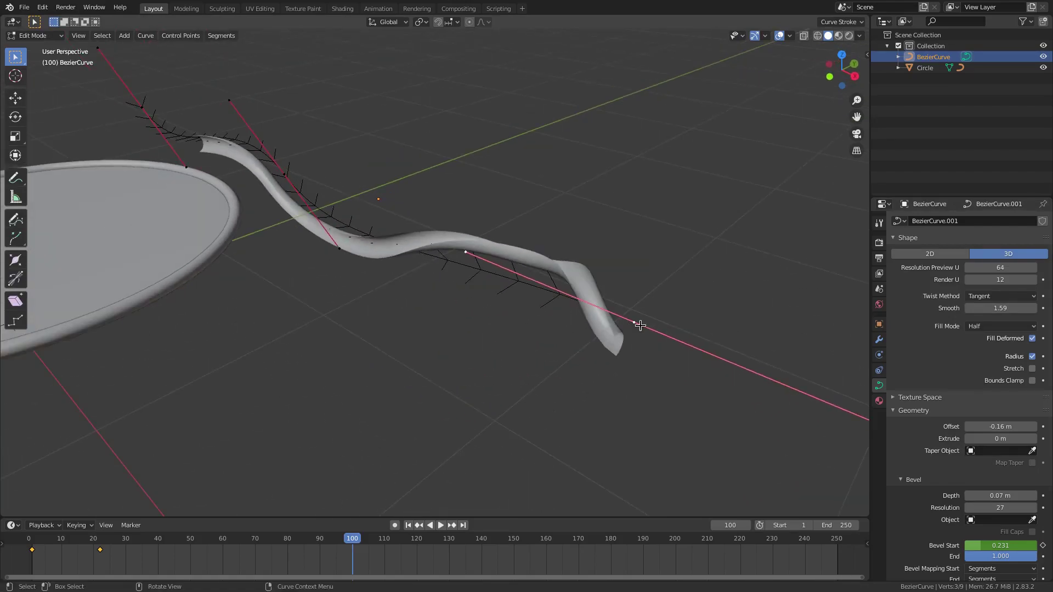
pyautogui.press('e')
pyautogui.click(858, 368)
pyautogui.scroll(-3, 636, 370)
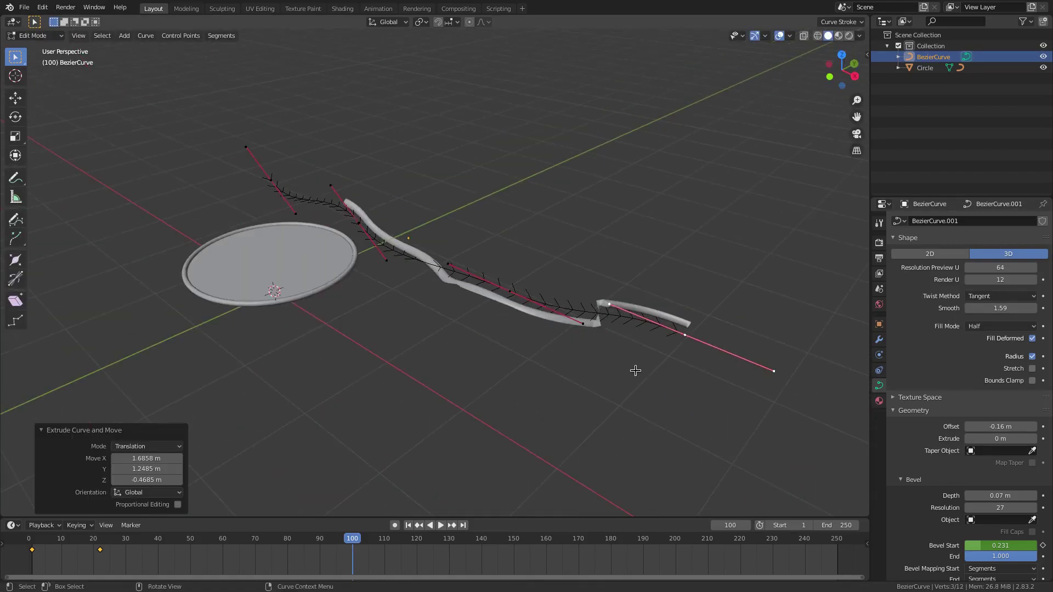
# Move the new end point about 0.58 m in X and -0.45 m in Z, and extrude another by about 1.60, 1.03 and 0.45 m.
pyautogui.moveTo(635, 371); pyautogui.dragTo(576, 305, button='middle')
pyautogui.press('g')
pyautogui.click(588, 345)
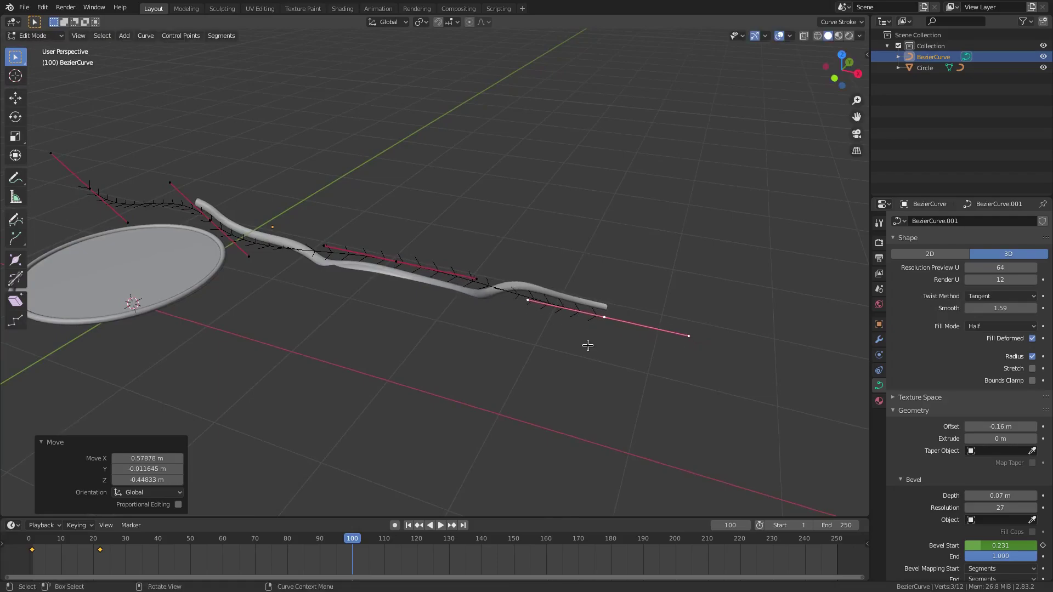
pyautogui.press('e')
pyautogui.click(748, 298)
pyautogui.moveTo(747, 298); pyautogui.dragTo(508, 290, button='middle')
# Set the extended curve's Smooth to 12.13 and inspect how its twist is distributed.
pyautogui.moveTo(988, 308)
pyautogui.mouseDown()
pyautogui.moveTo(954, 307)
pyautogui.moveTo(1036, 307)
pyautogui.moveTo(968, 308)
pyautogui.moveTo(981, 307)
pyautogui.mouseUp()
pyautogui.scroll(-4, 400, 280)
pyautogui.moveTo(400, 280); pyautogui.dragTo(477, 236, button='middle')
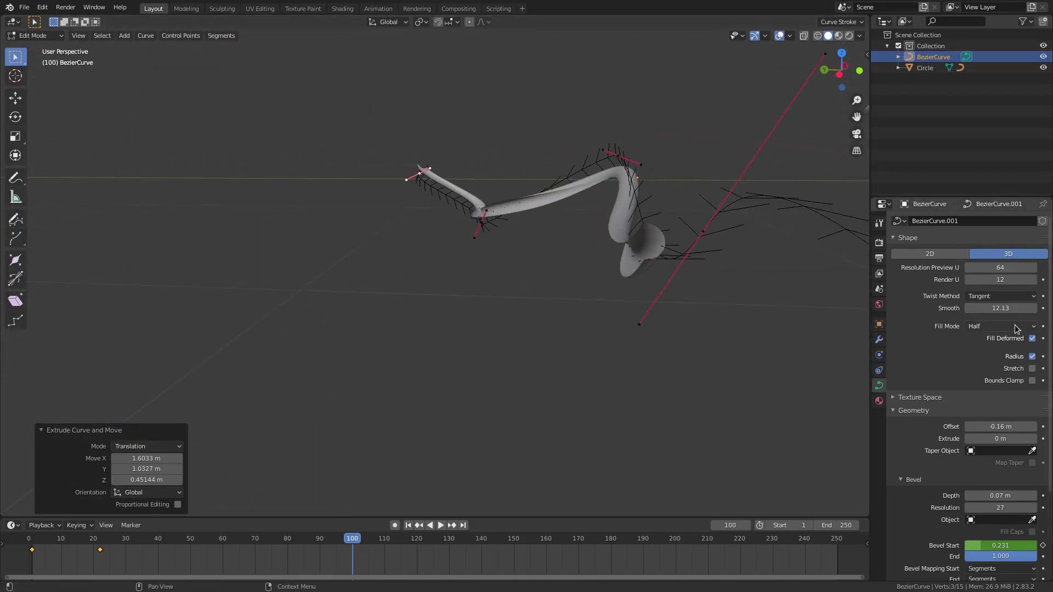
# Set the Bezier curve's Fill Mode to Full.
pyautogui.click(1015, 328)
pyautogui.click(1003, 343)
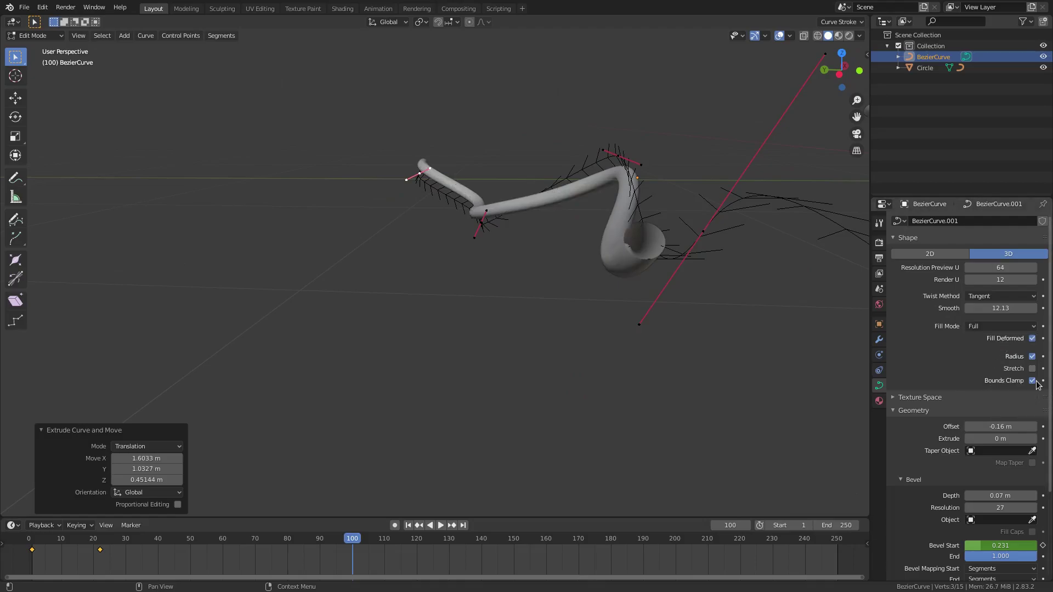
# Examine the curve's Active Spline and Texture Space settings, leaving both sections collapsed, and return to its Shape settings.
pyautogui.scroll(-5, 971, 395)
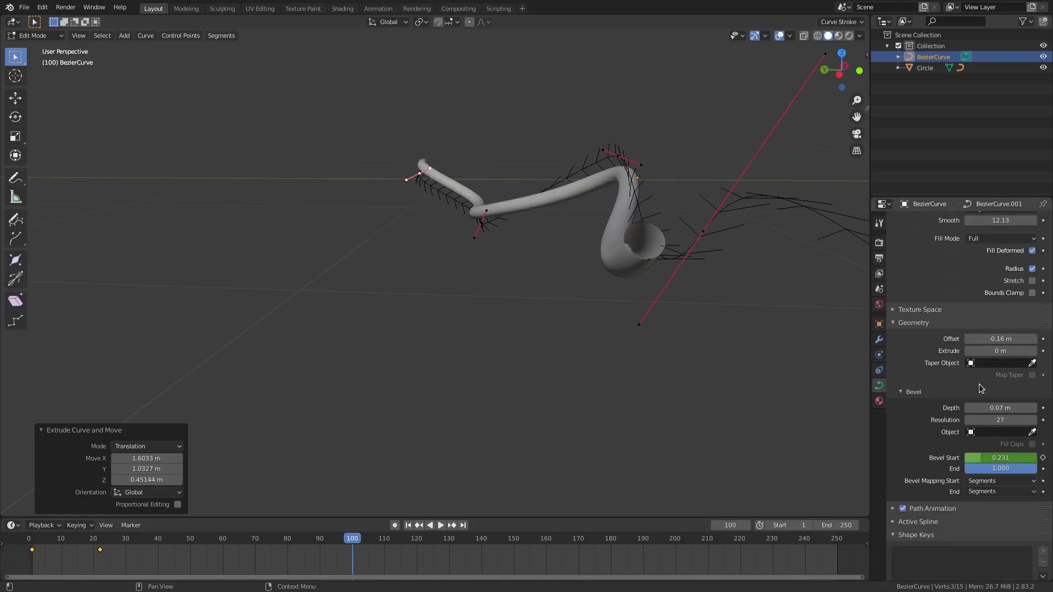
pyautogui.click(894, 496)
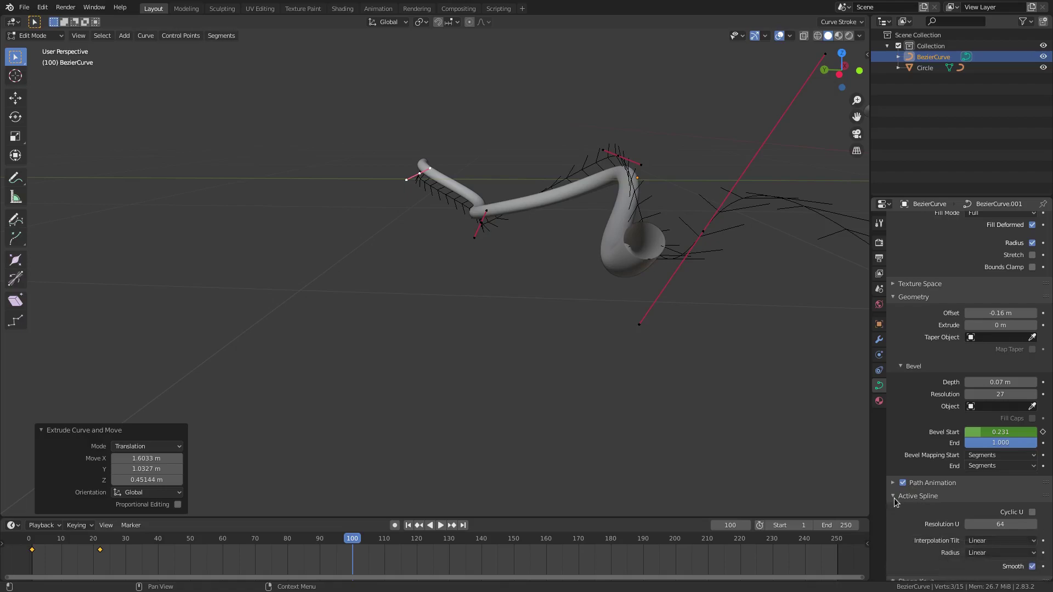
pyautogui.click(893, 497)
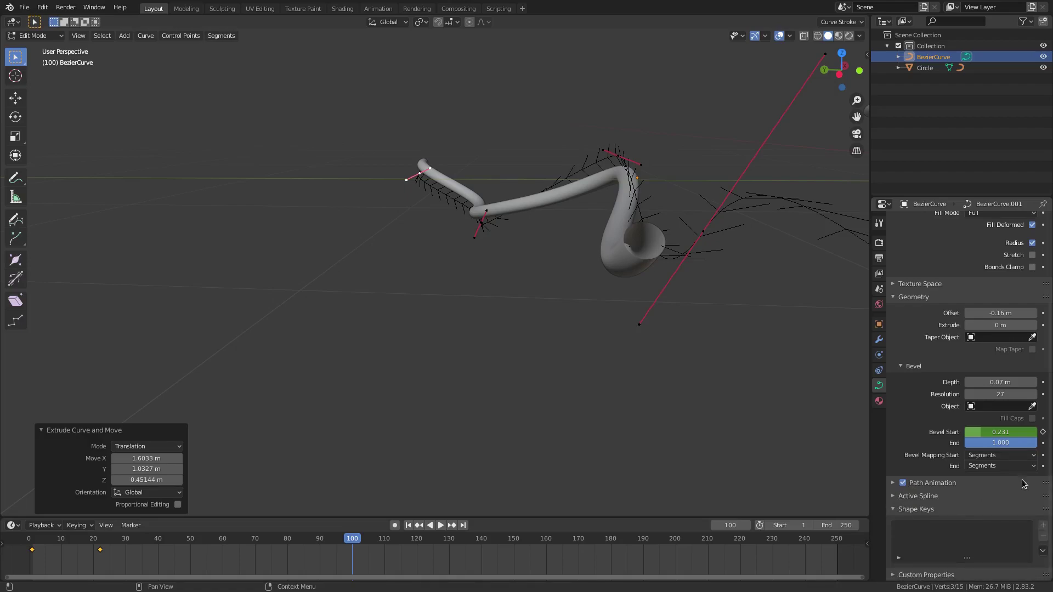
pyautogui.scroll(4, 985, 466)
pyautogui.click(926, 372)
pyautogui.click(926, 372)
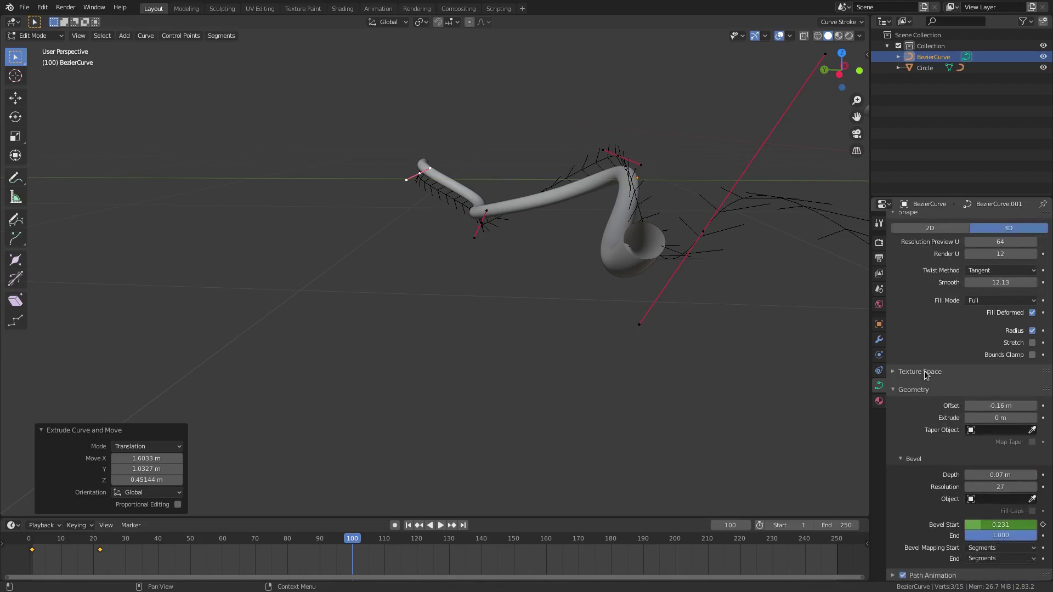
pyautogui.scroll(1, 926, 375)
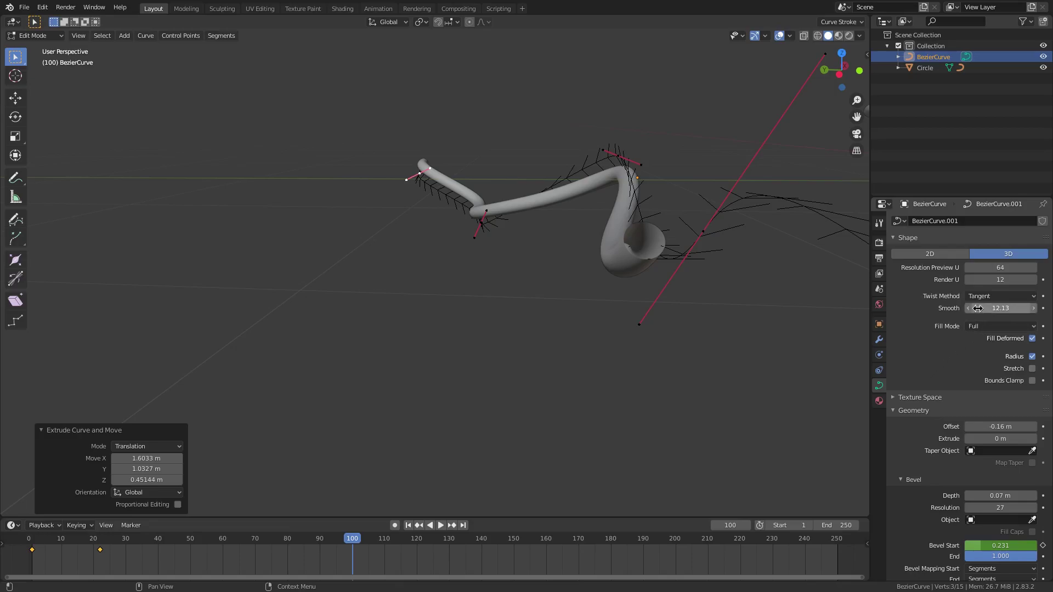